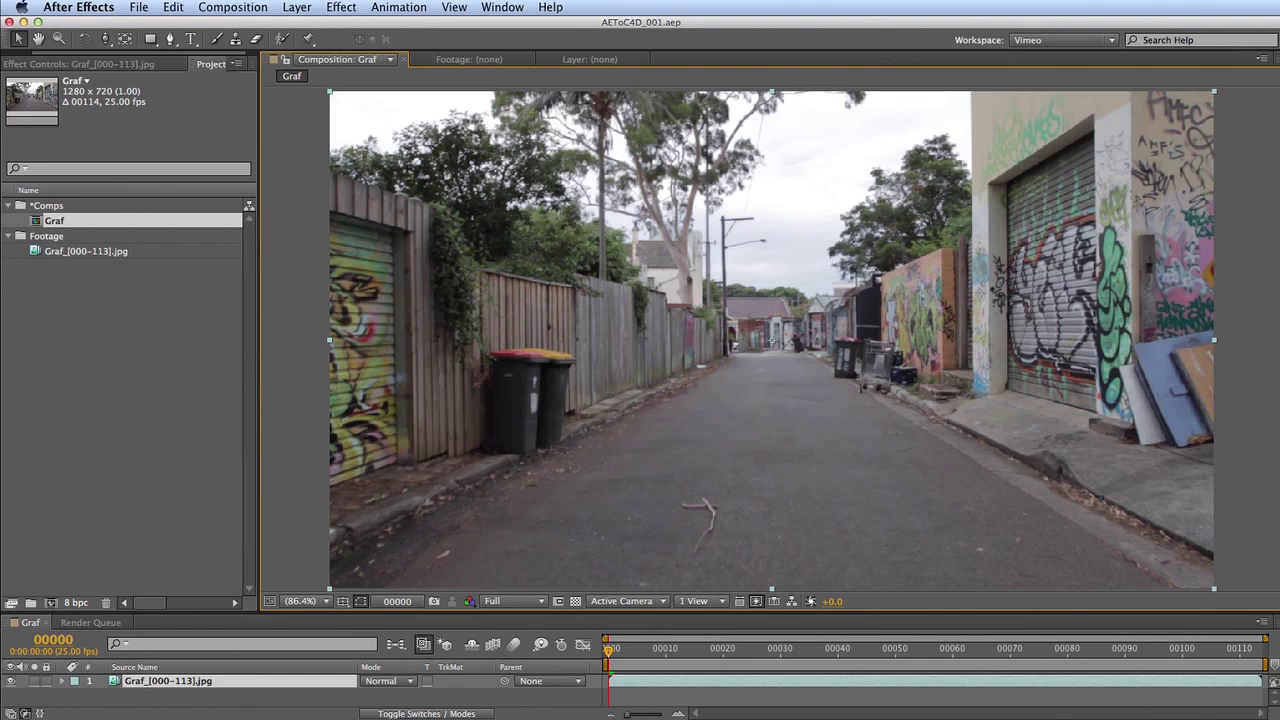
# Step: Switch to Chrome, view the CameraTracker product page on The Foundry's website, and return to After Effects
pyautogui.press('super+Tab')
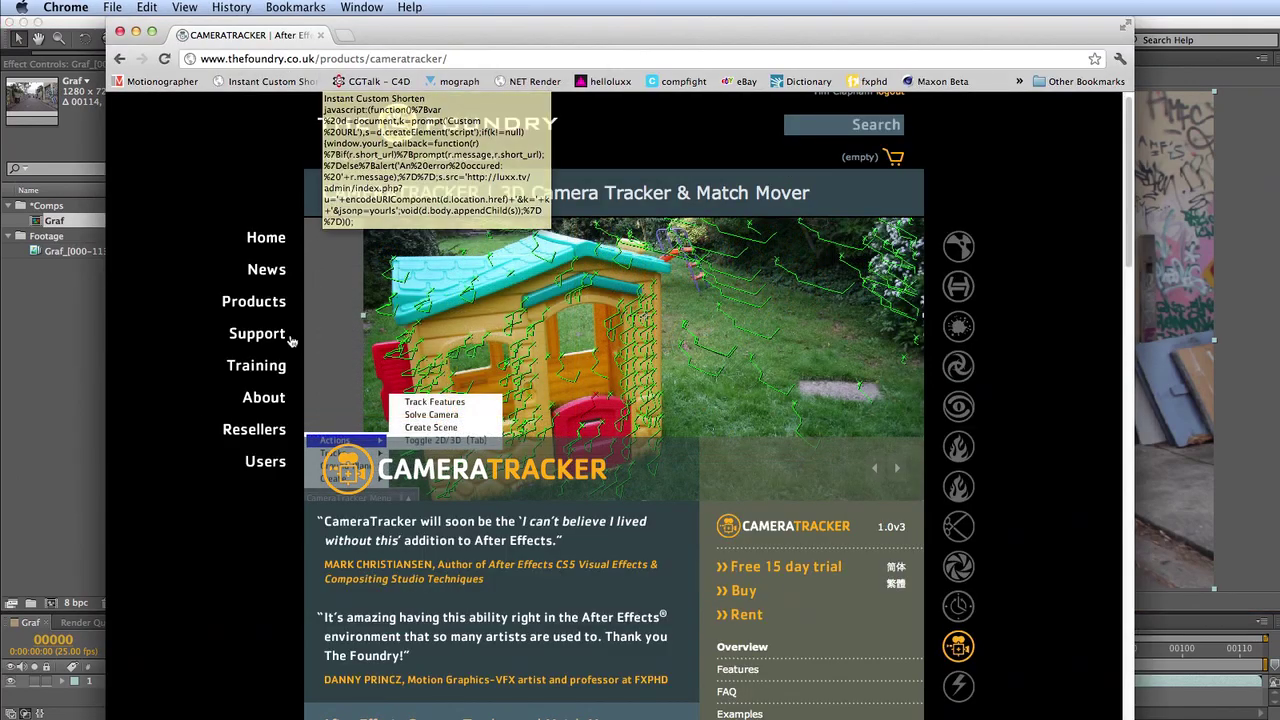
pyautogui.moveTo(283, 304)
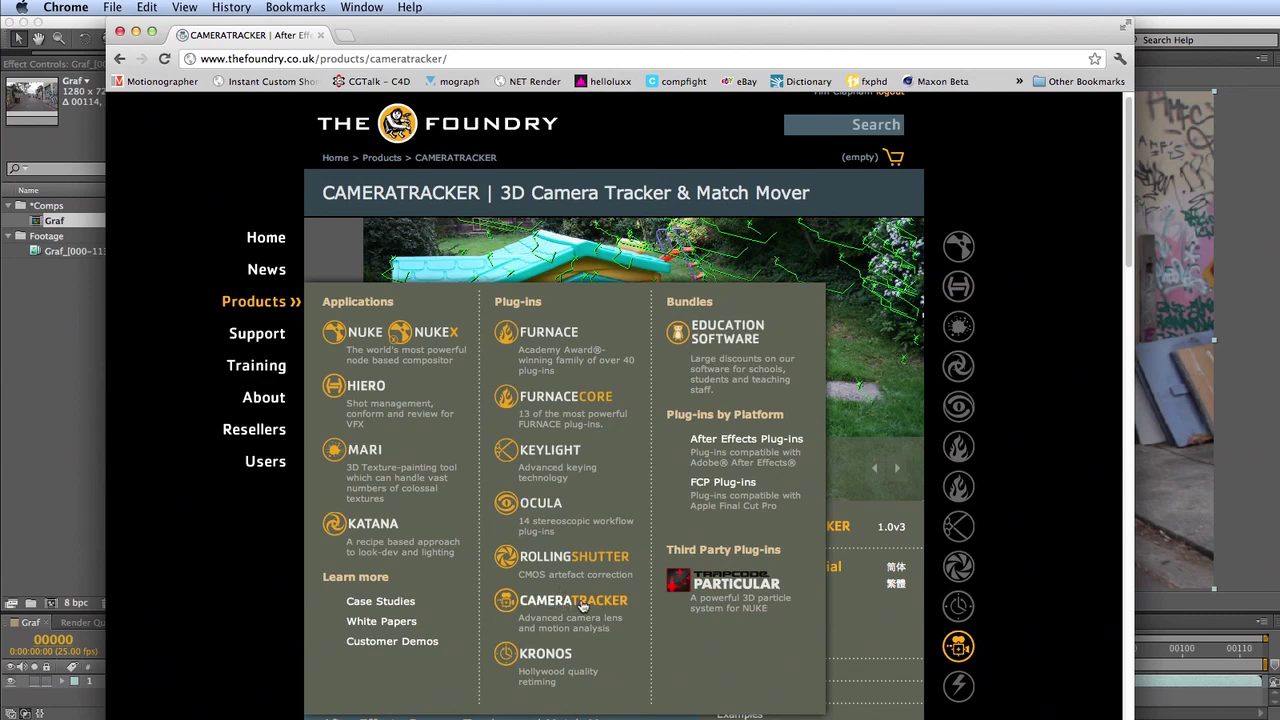
pyautogui.click(1062, 485)
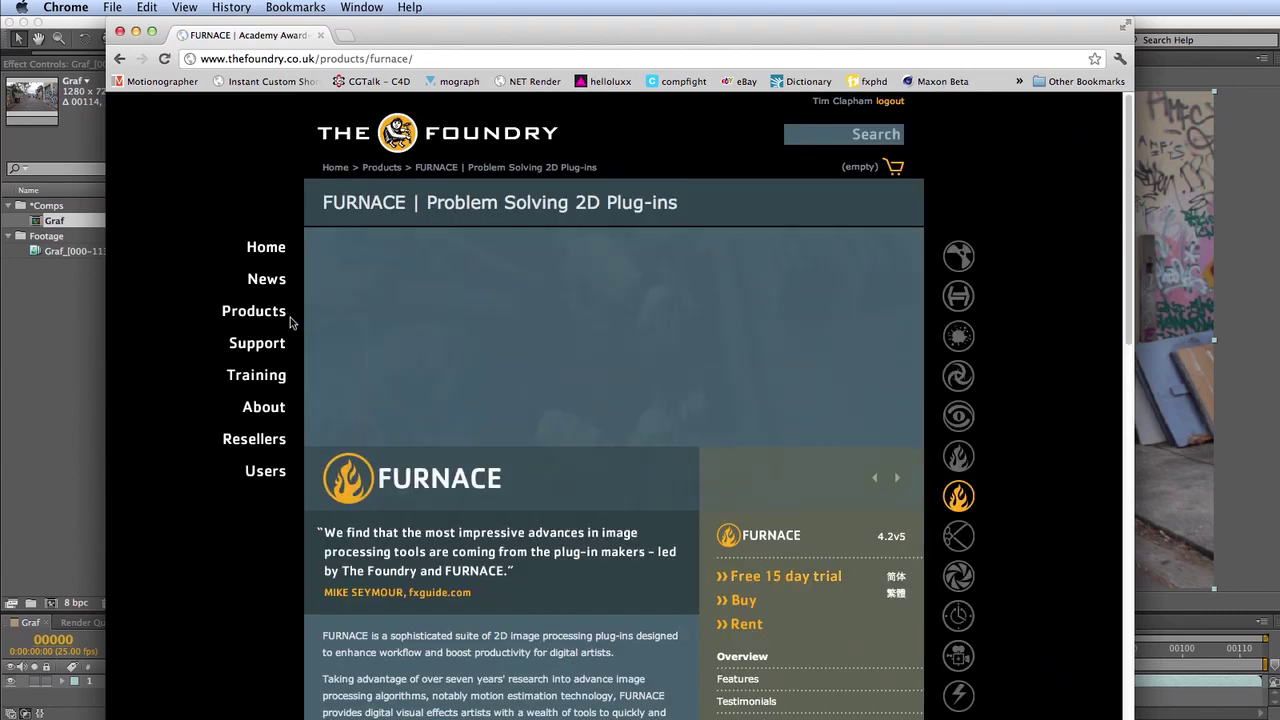
pyautogui.moveTo(254, 318)
pyautogui.click(581, 612)
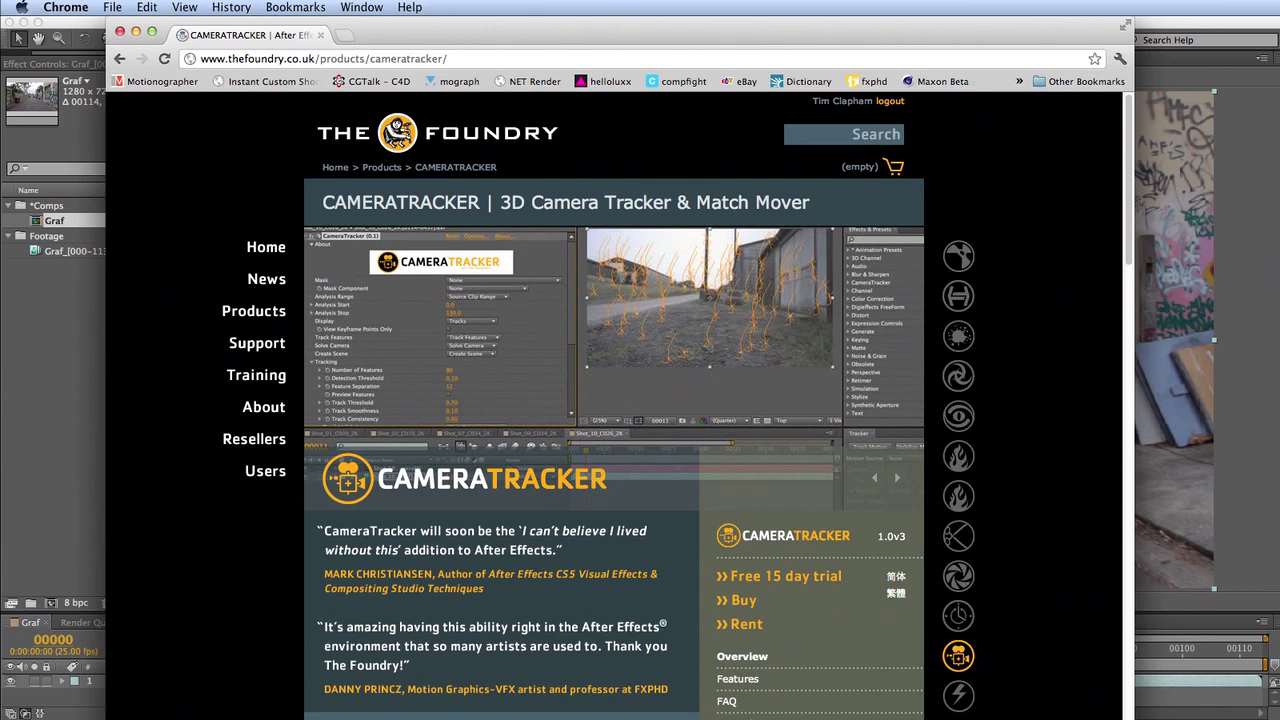
pyautogui.press('super+h')
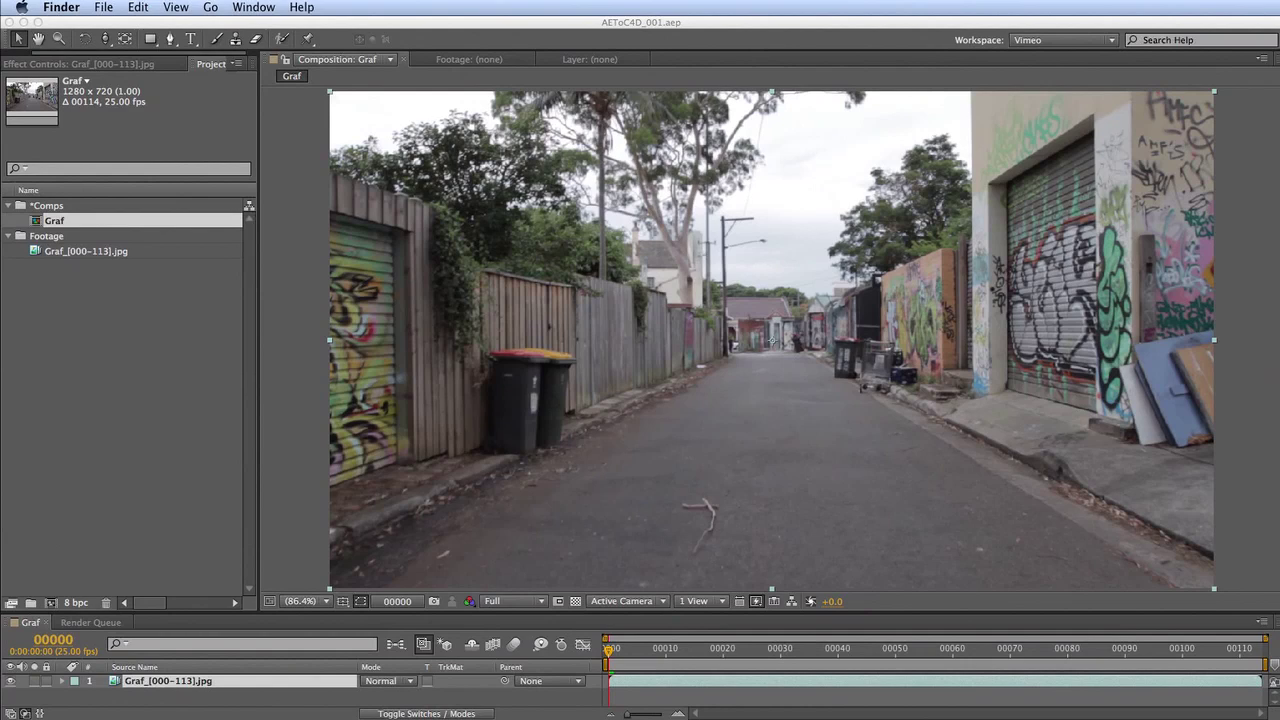
# Step: Enlarge the timeline area and scrub through the Graf footage, ending back at the first frame
pyautogui.click(269, 613)
pyautogui.moveTo(270, 613); pyautogui.dragTo(277, 559)
pyautogui.moveTo(612, 600); pyautogui.dragTo(751, 620)
pyautogui.press('Home')
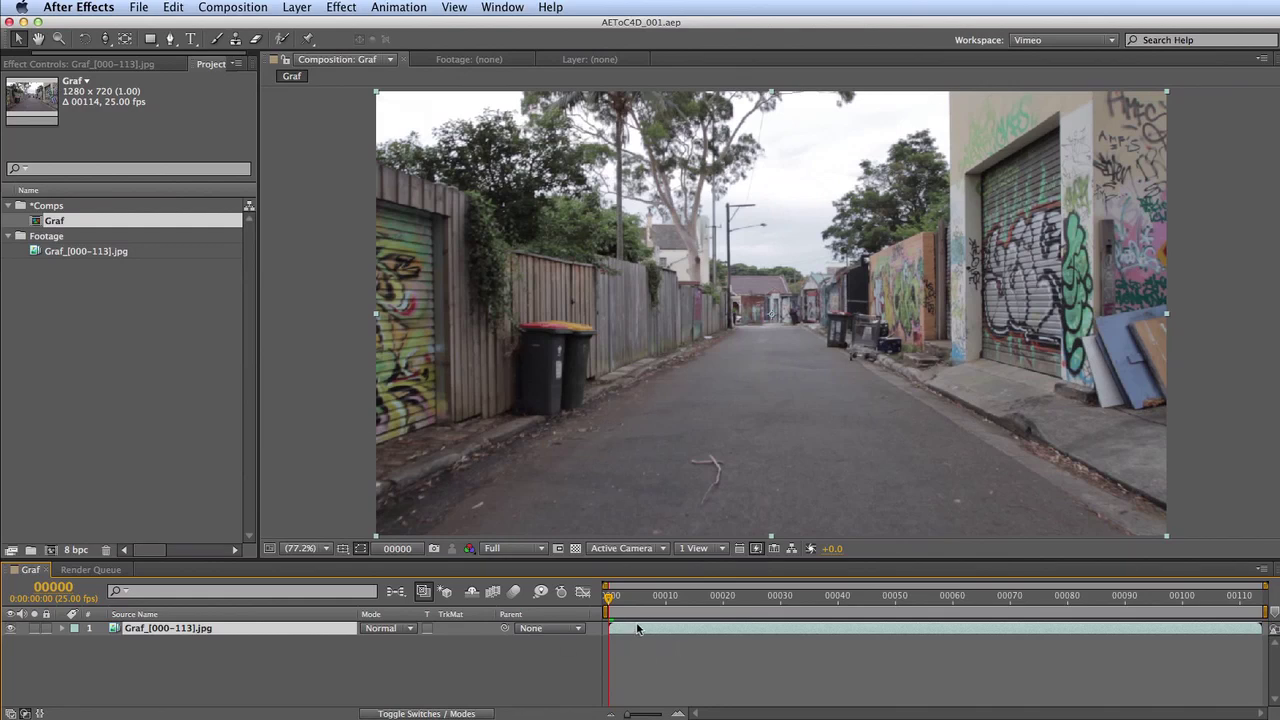
# Step: Apply the Foundry CameraTracker effect to the Graf_[000-113].jpg layer and widen the area showing its controls
pyautogui.moveTo(995, 559); pyautogui.dragTo(997, 613)
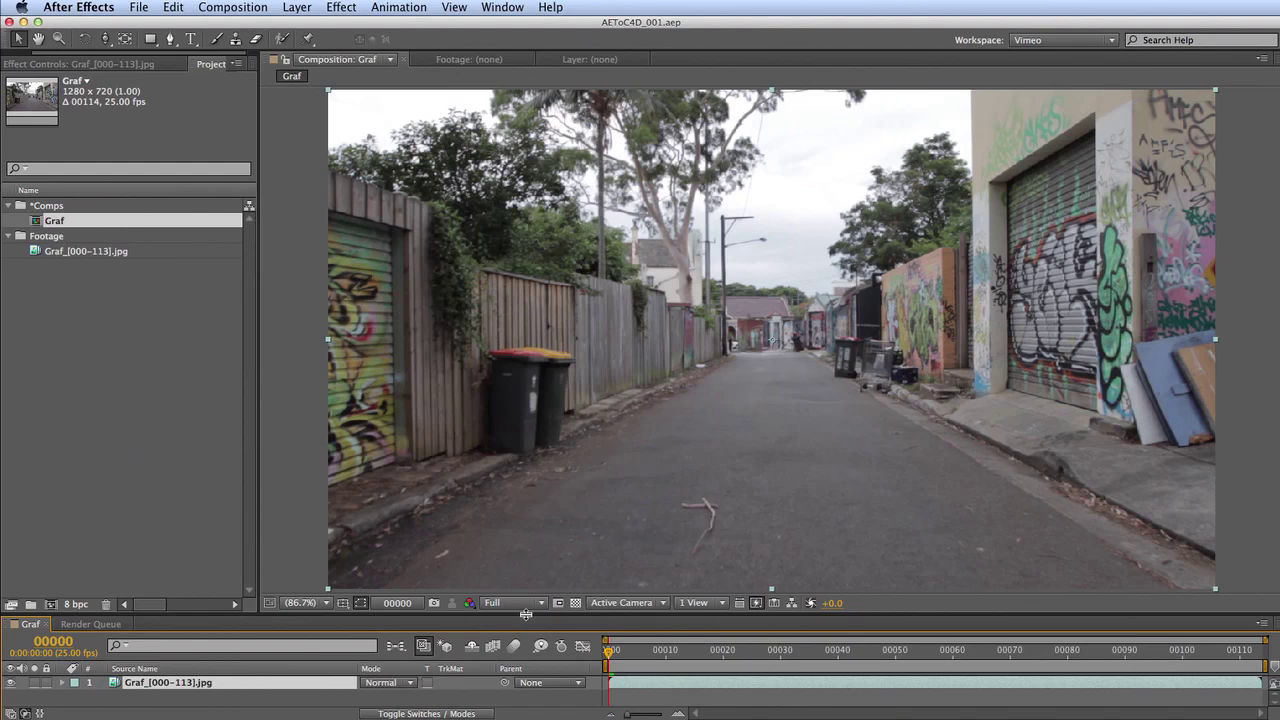
pyautogui.moveTo(522, 614); pyautogui.dragTo(522, 557)
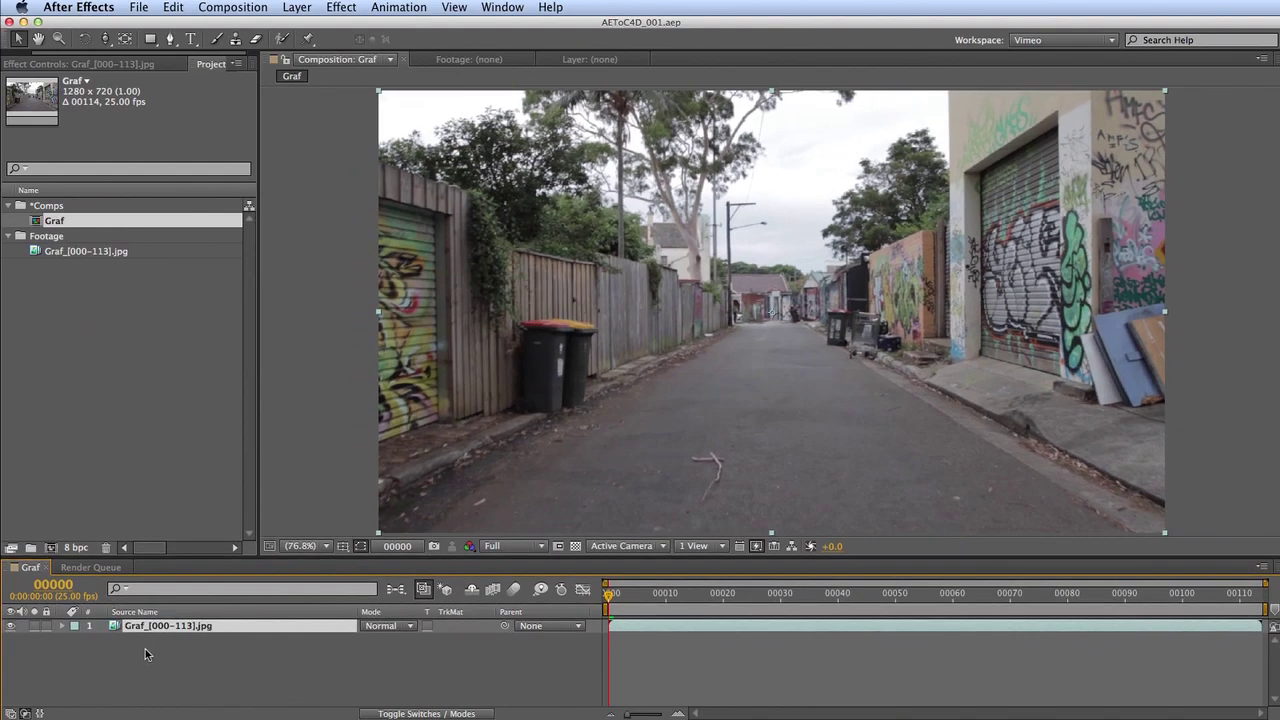
pyautogui.click(322, 6)
pyautogui.moveTo(409, 405)
pyautogui.click(571, 403)
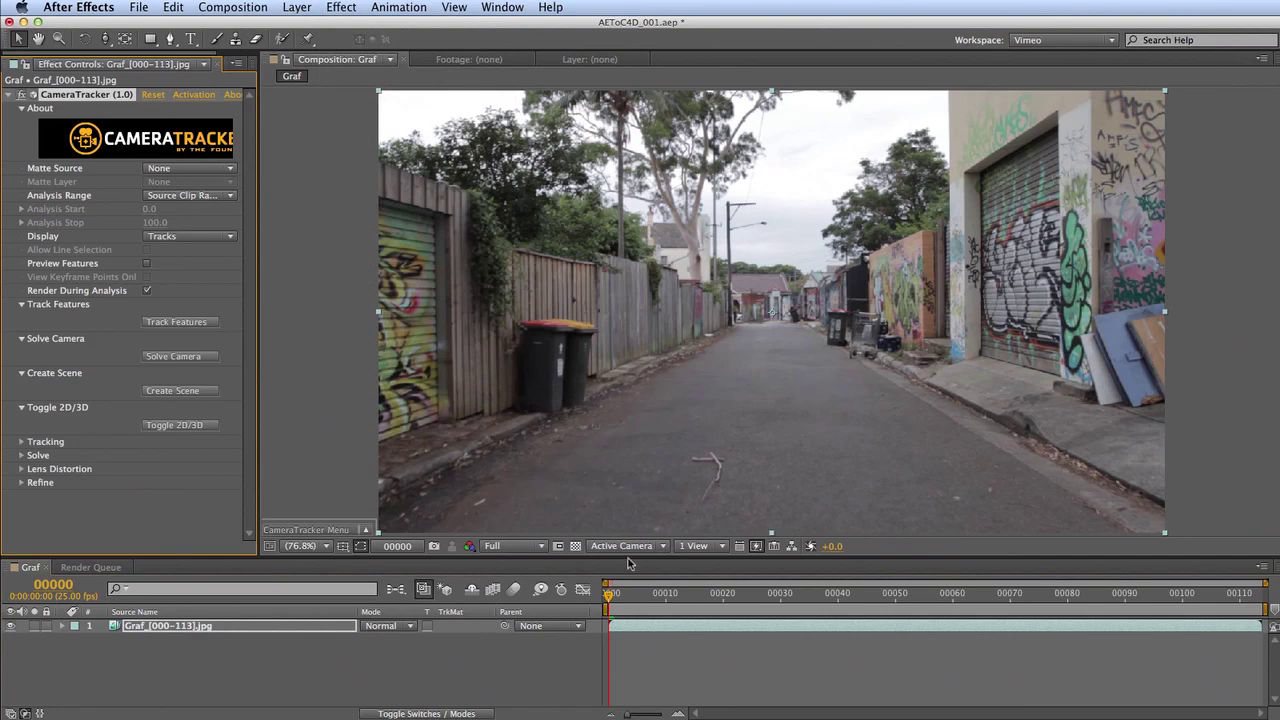
pyautogui.moveTo(629, 558); pyautogui.dragTo(632, 653)
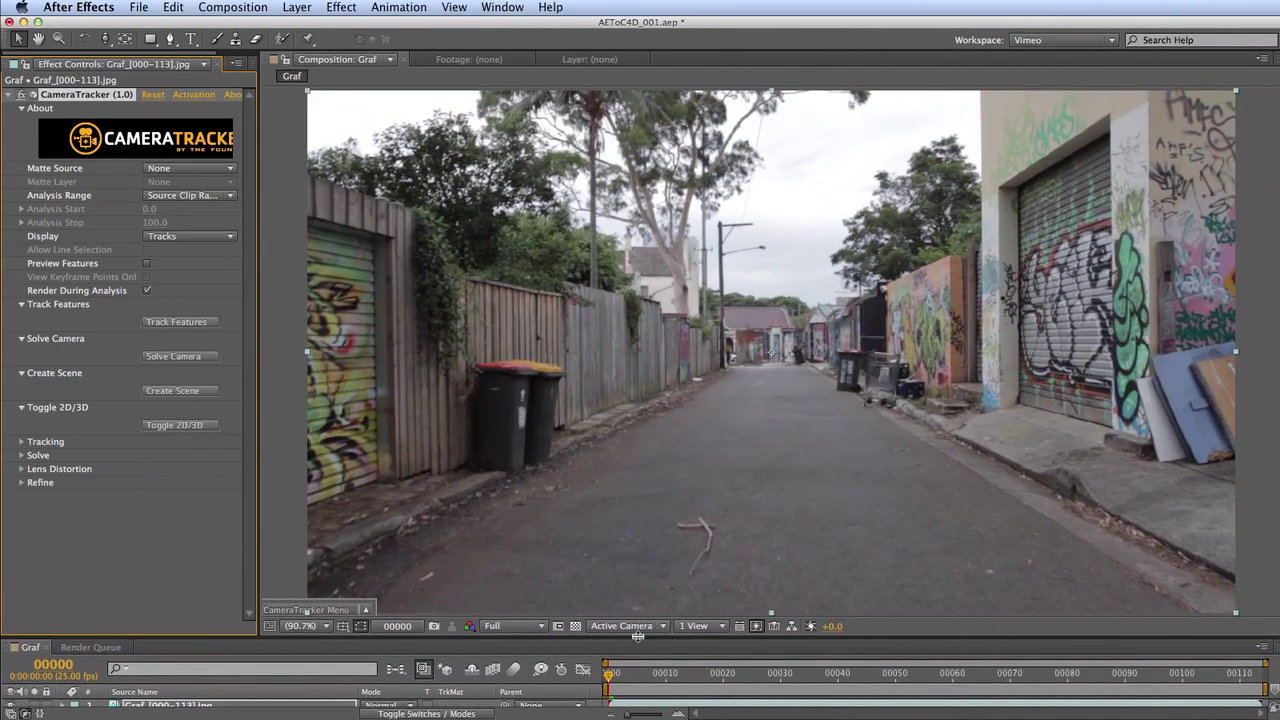
pyautogui.moveTo(260, 404); pyautogui.dragTo(333, 411)
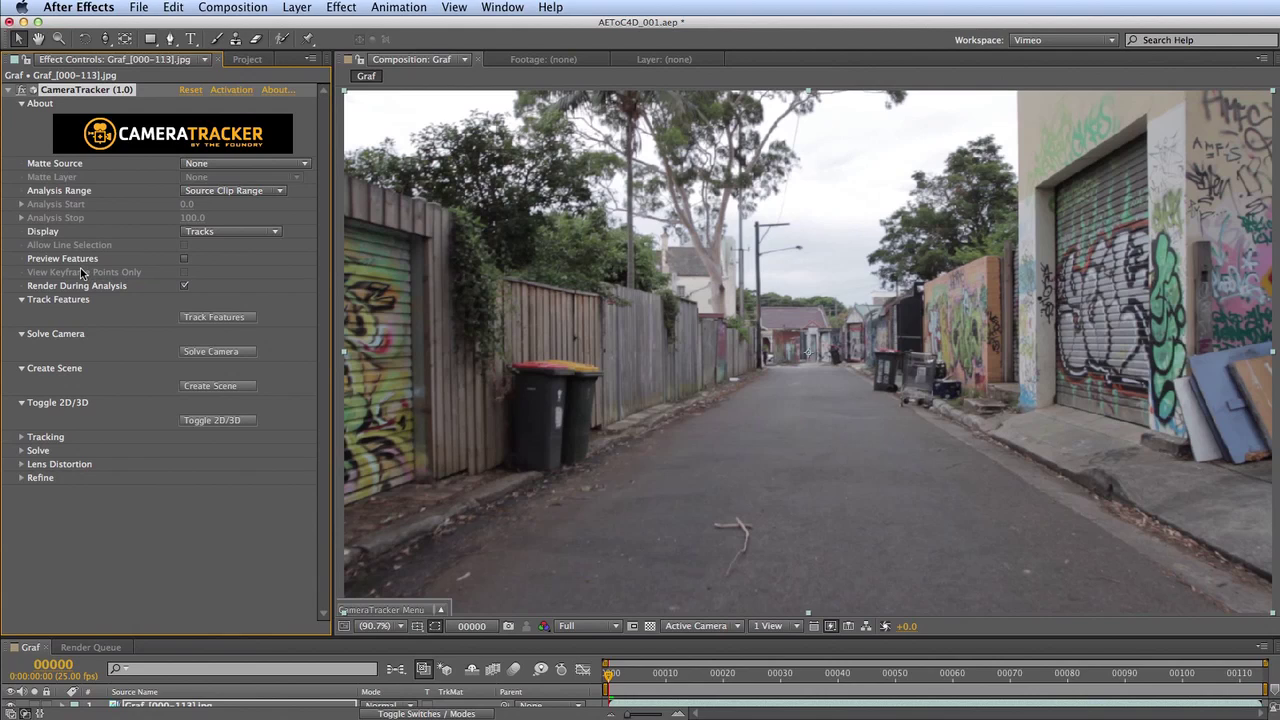
# Step: Track the footage's features with CameraTracker and save the project incrementally as AEToC4D_002.aep
pyautogui.click(222, 318)
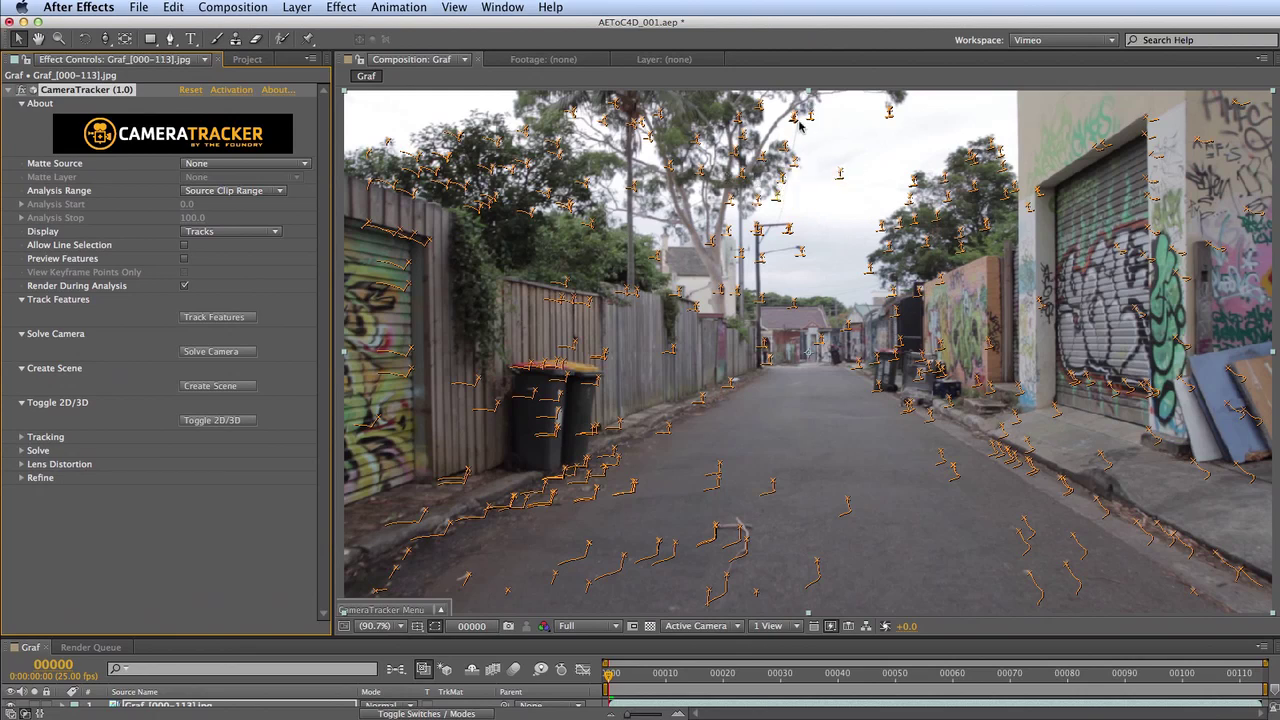
pyautogui.press('super+alt+shift+s')
# Step: Set the CameraTracker display to Track Quality and solve the camera, dismissing the solve report
pyautogui.click(243, 233)
pyautogui.click(253, 263)
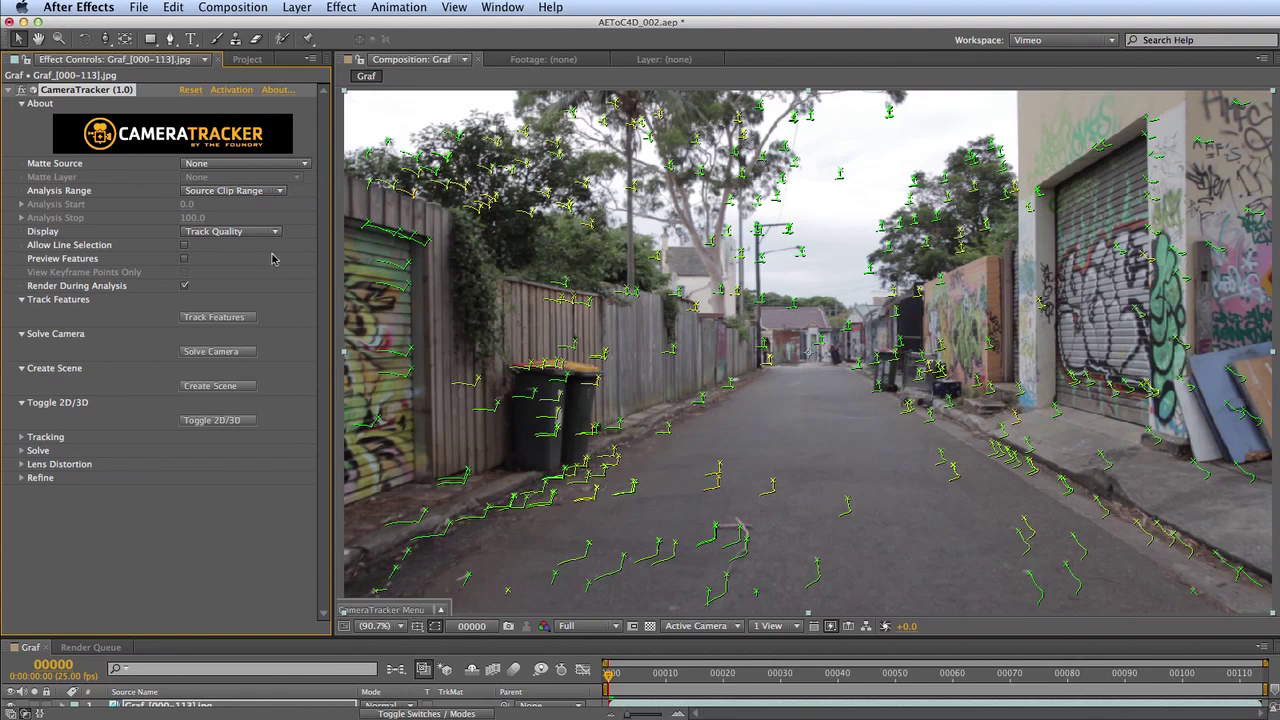
pyautogui.click(222, 354)
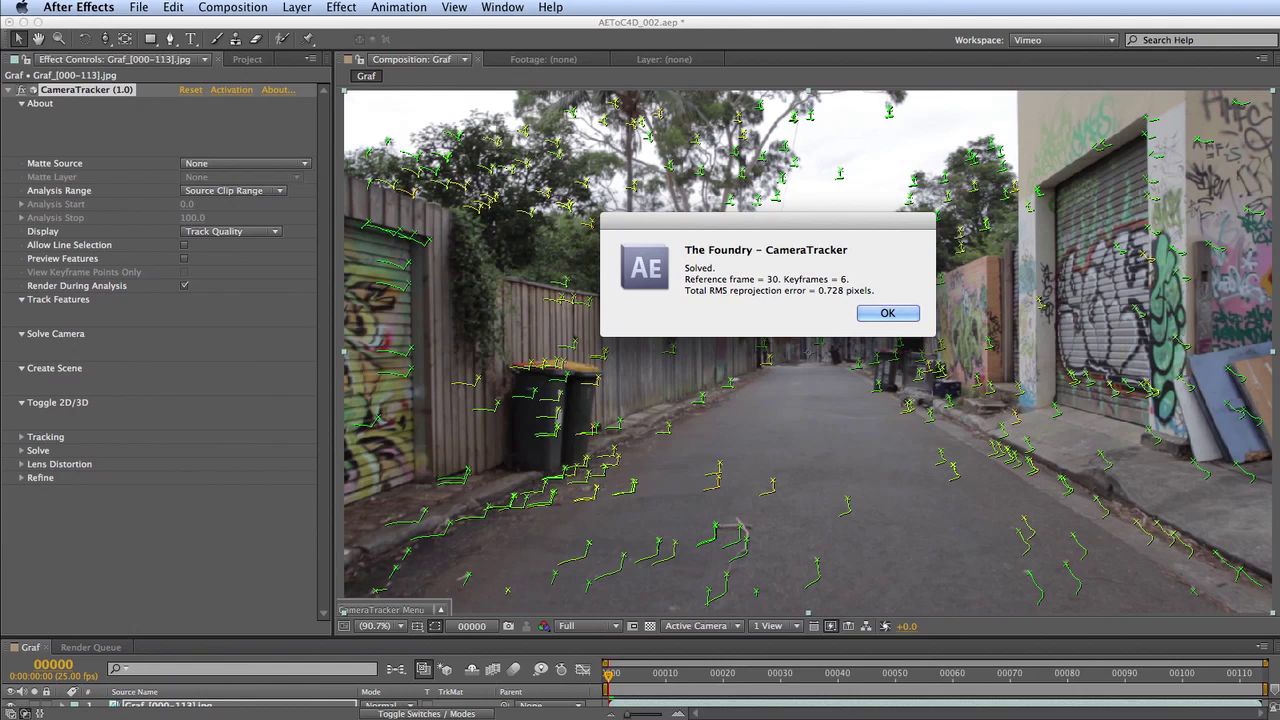
pyautogui.moveTo(897, 226); pyautogui.dragTo(827, 208)
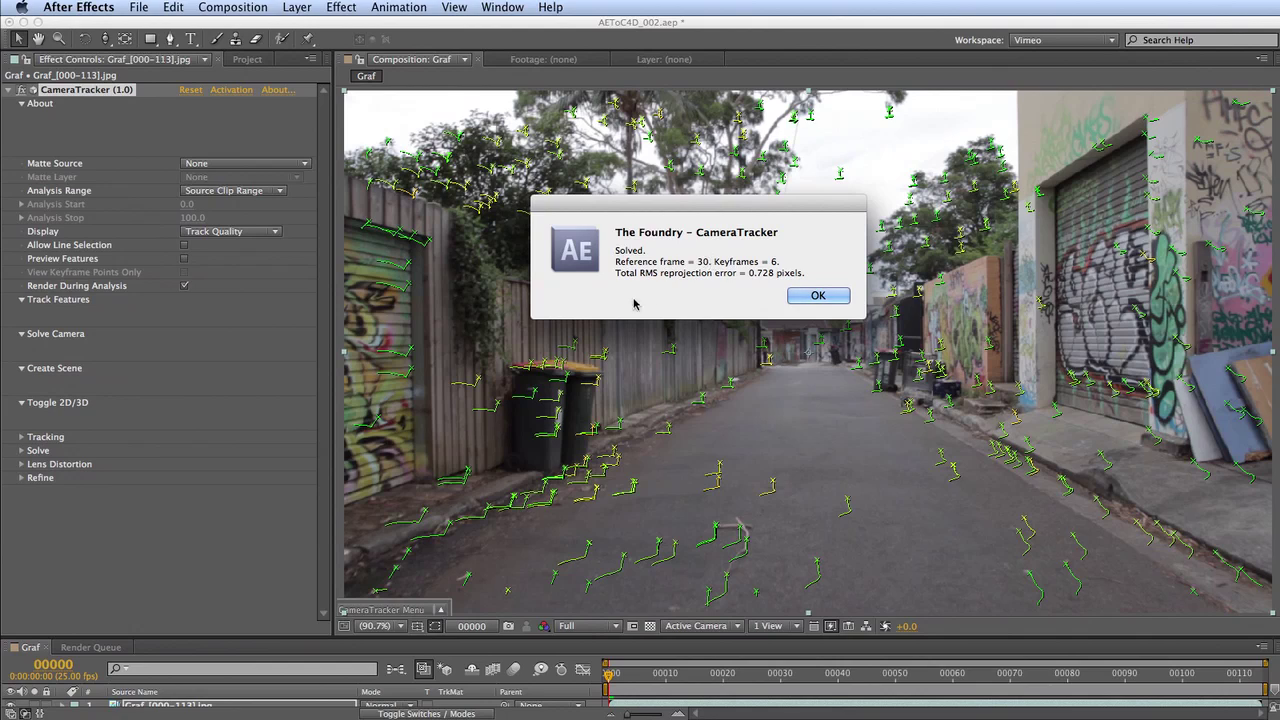
pyautogui.moveTo(825, 278); pyautogui.dragTo(747, 273)
pyautogui.click(817, 297)
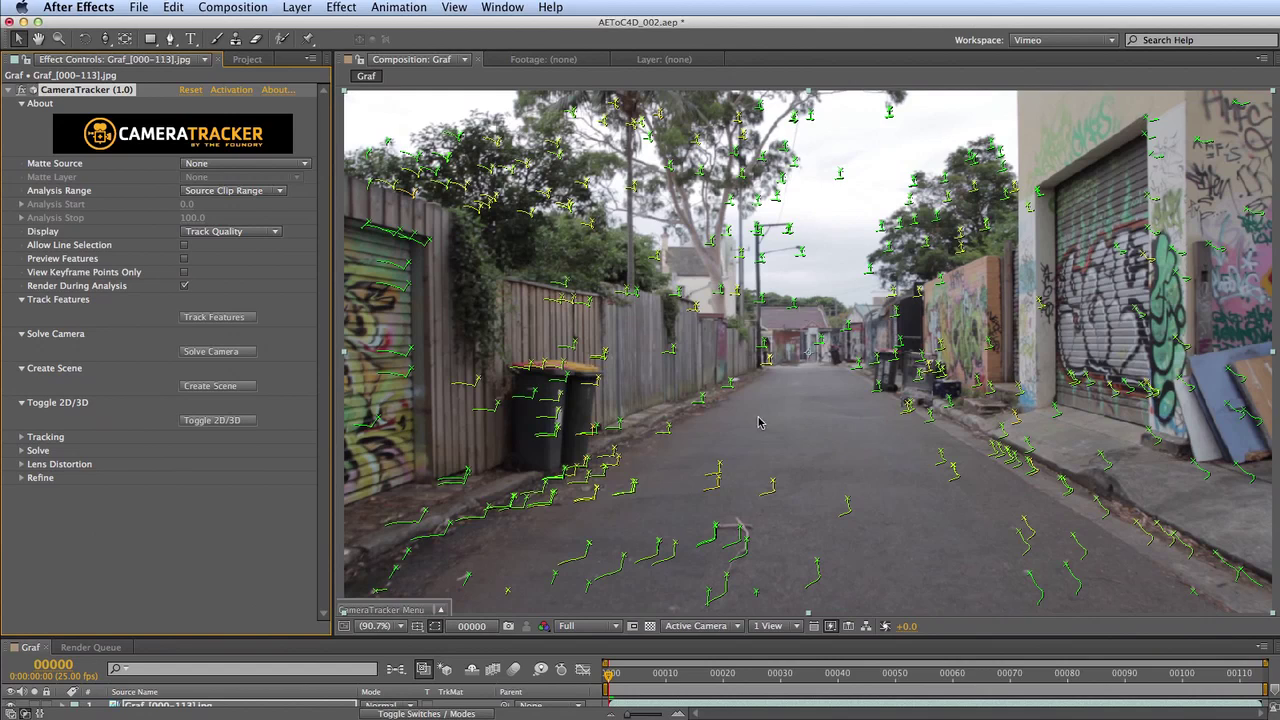
# Step: Create the CameraTracker scene from the solved camera and enlarge the timeline to show its layers
pyautogui.click(209, 387)
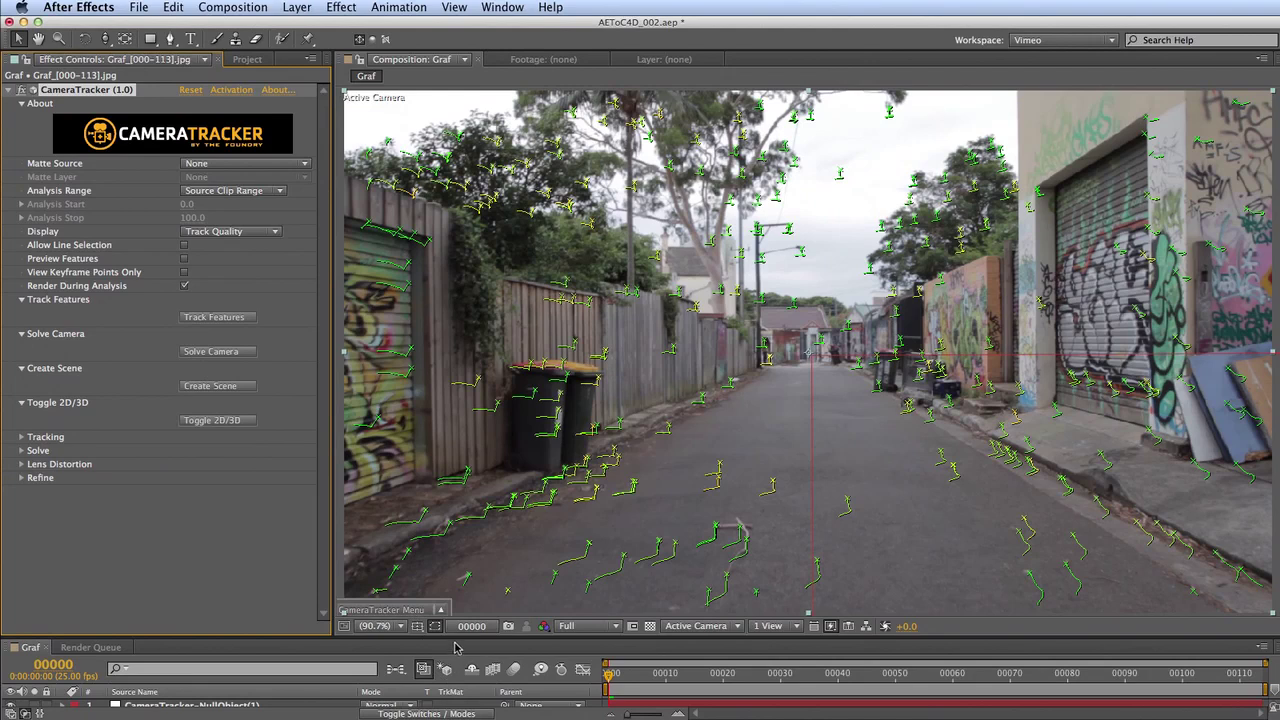
pyautogui.moveTo(456, 636); pyautogui.dragTo(456, 529)
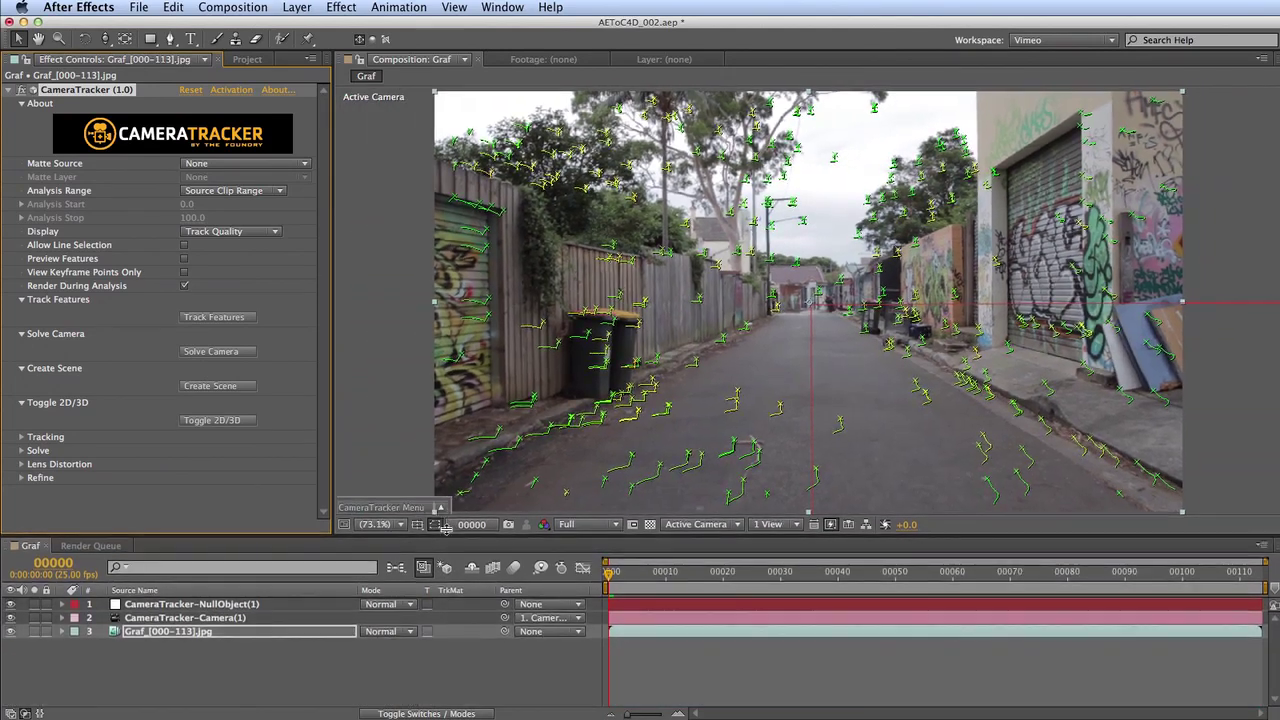
# Step: Reveal the CameraTracker null object's Scale and Position in turn, and save the project incrementally as AEToC4D_003.aep
pyautogui.click(230, 616)
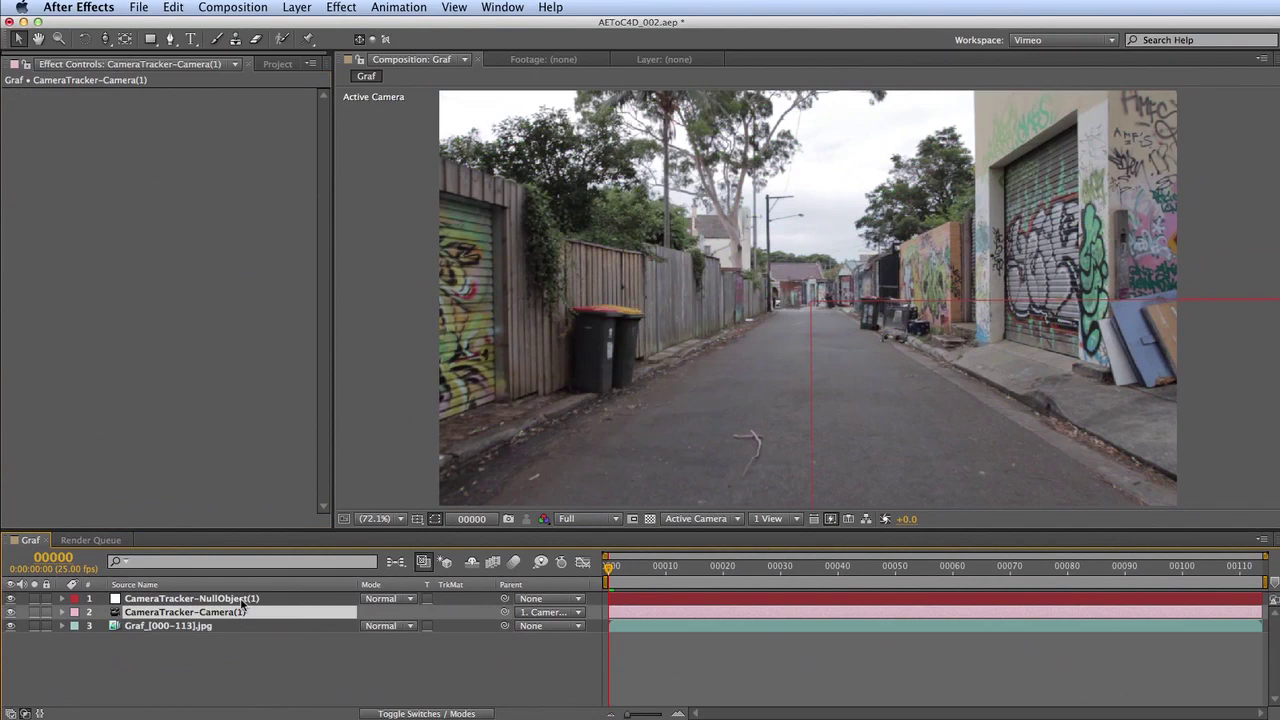
pyautogui.click(241, 599)
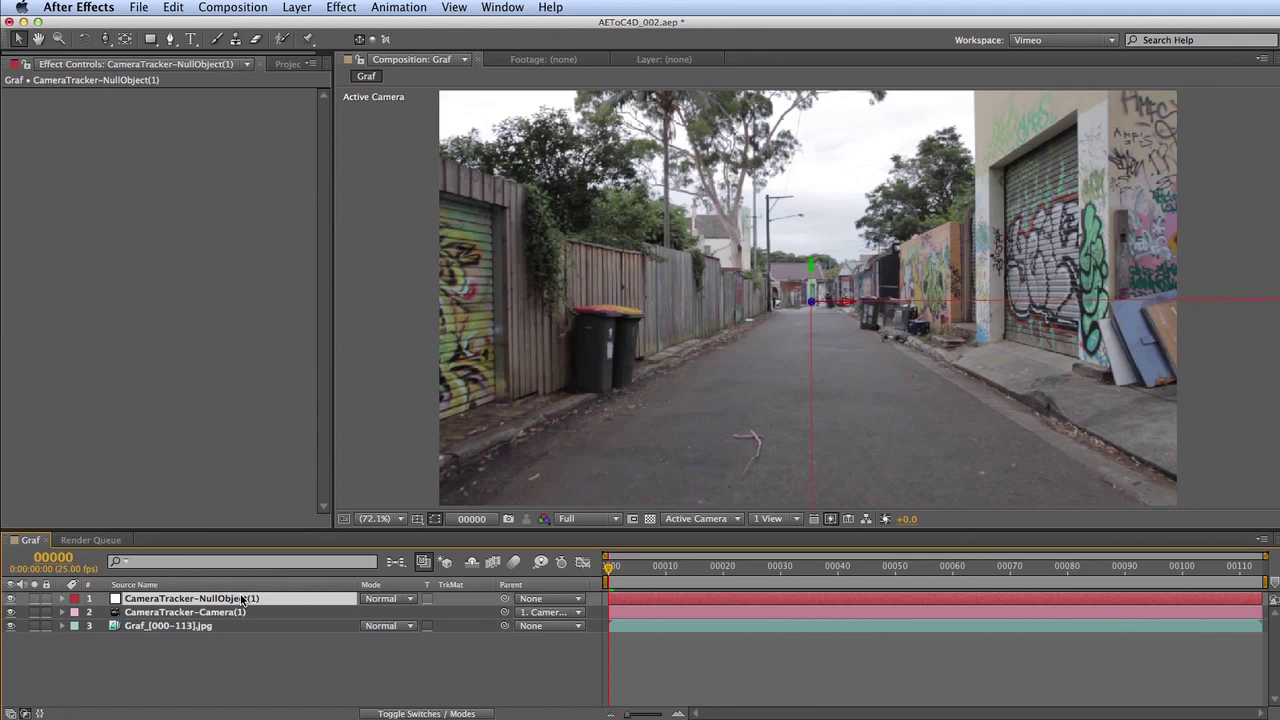
pyautogui.press('s')
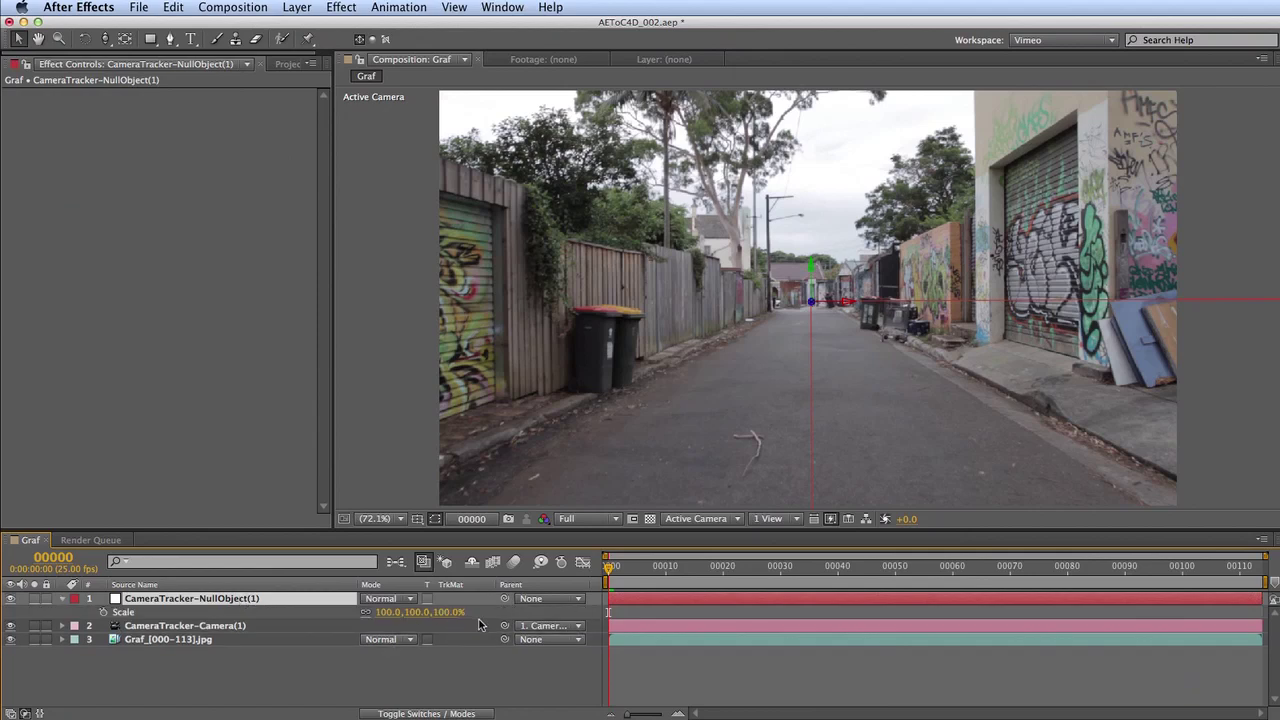
pyautogui.press('p')
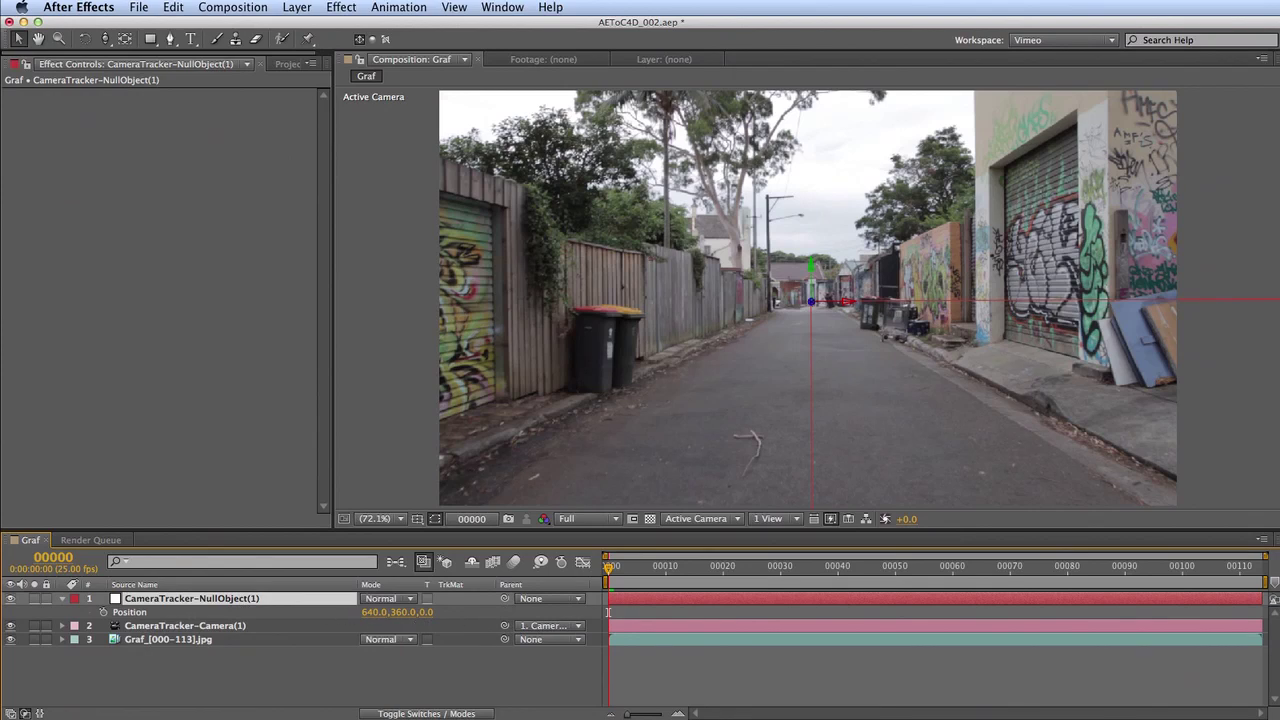
pyautogui.press('super+alt+shift+s')
# Step: Examine the tracked camera in Custom View 1 with the Graf footage layer hidden
pyautogui.click(681, 521)
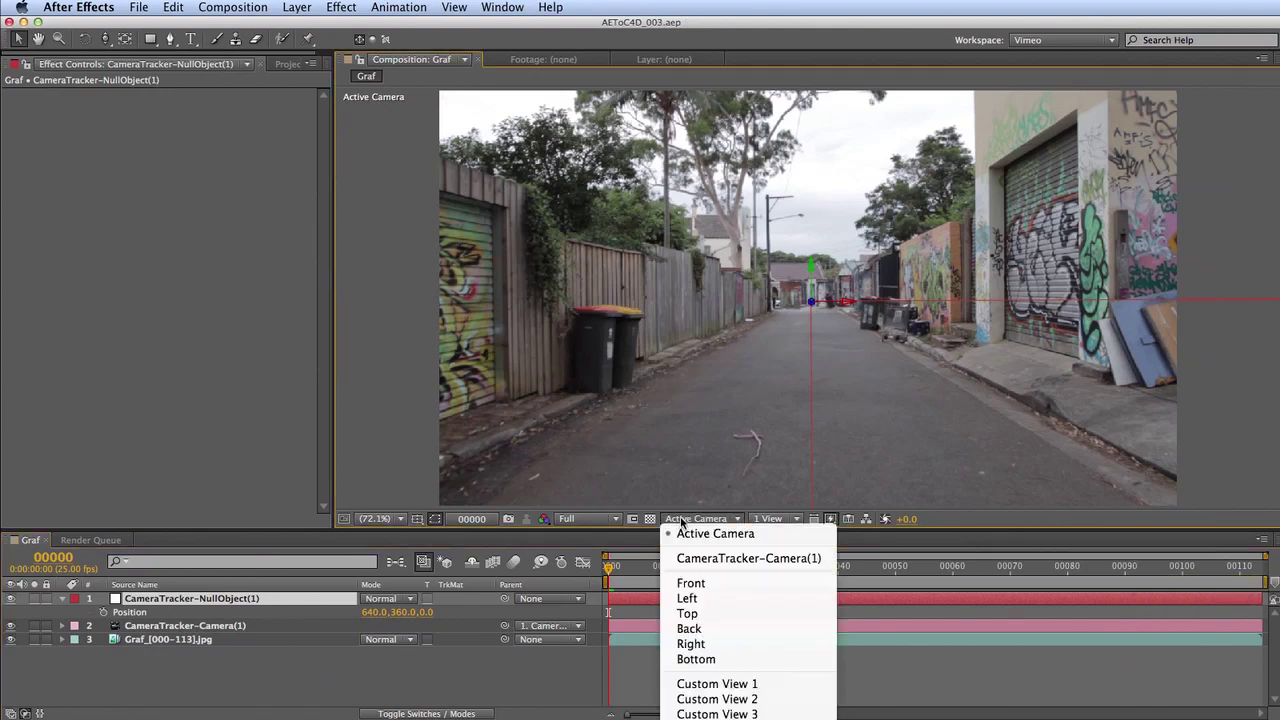
pyautogui.click(733, 685)
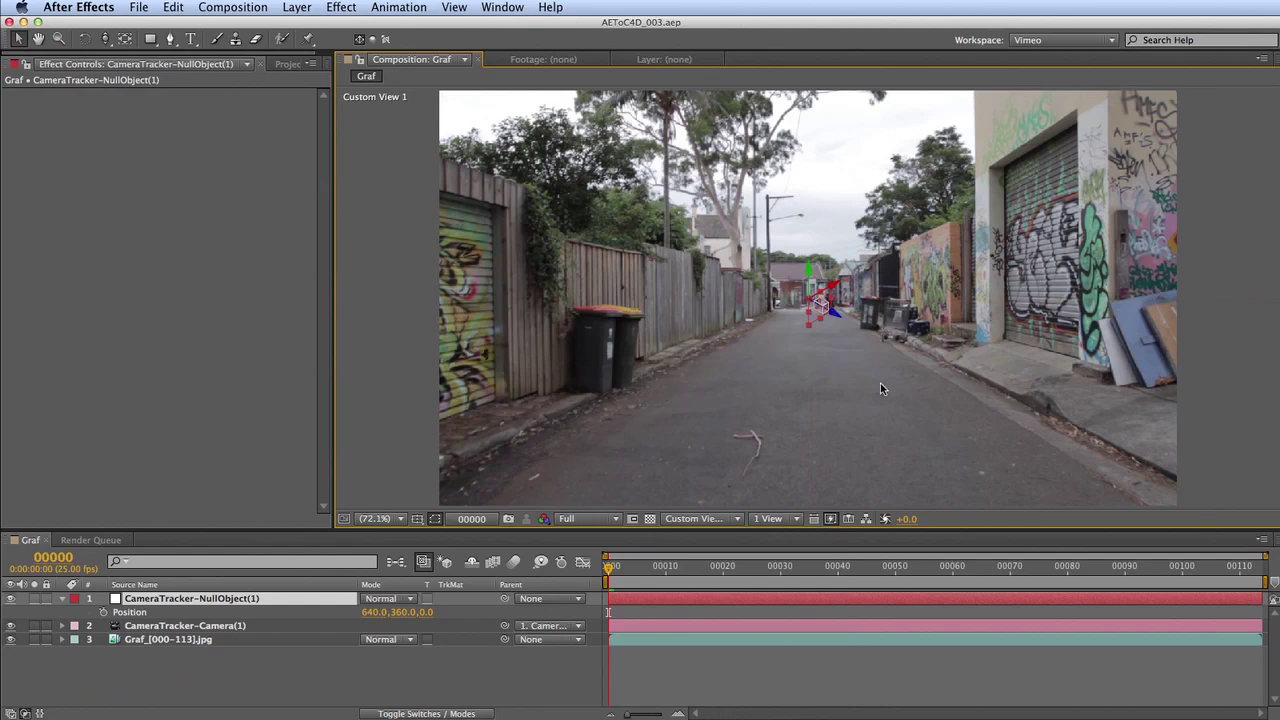
pyautogui.click(234, 626)
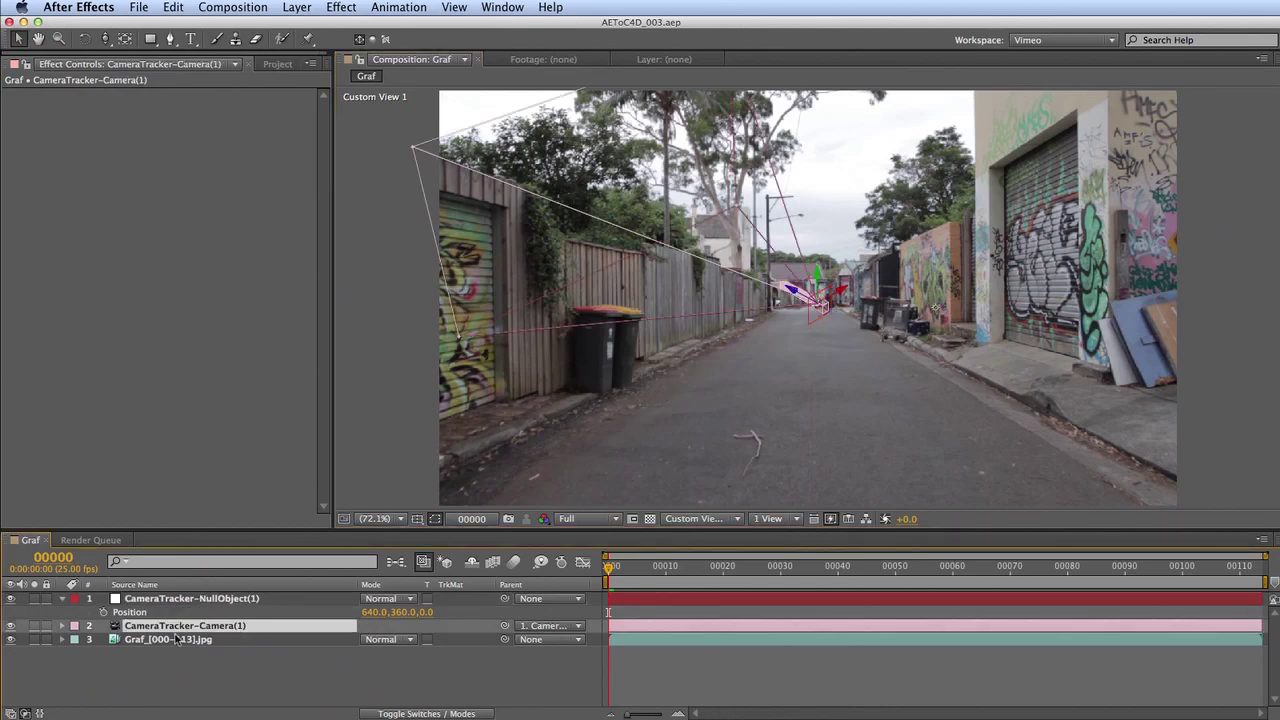
pyautogui.click(18, 648)
pyautogui.click(11, 639)
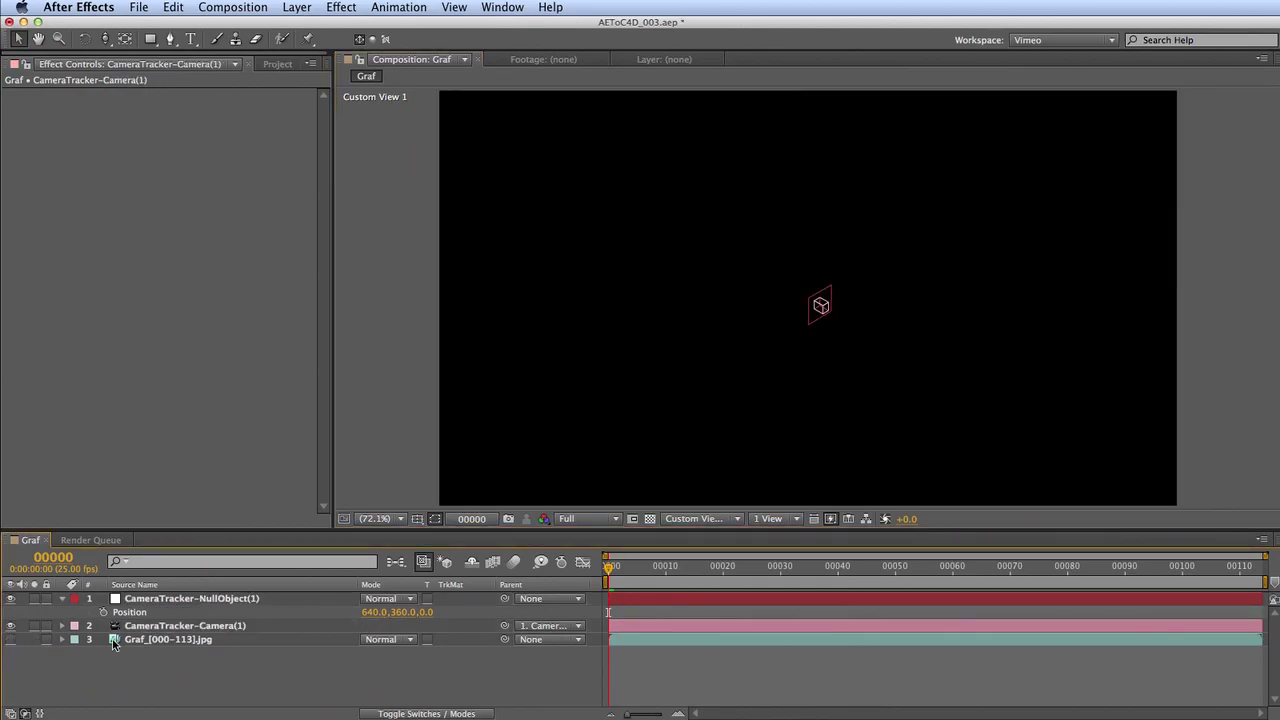
pyautogui.click(174, 624)
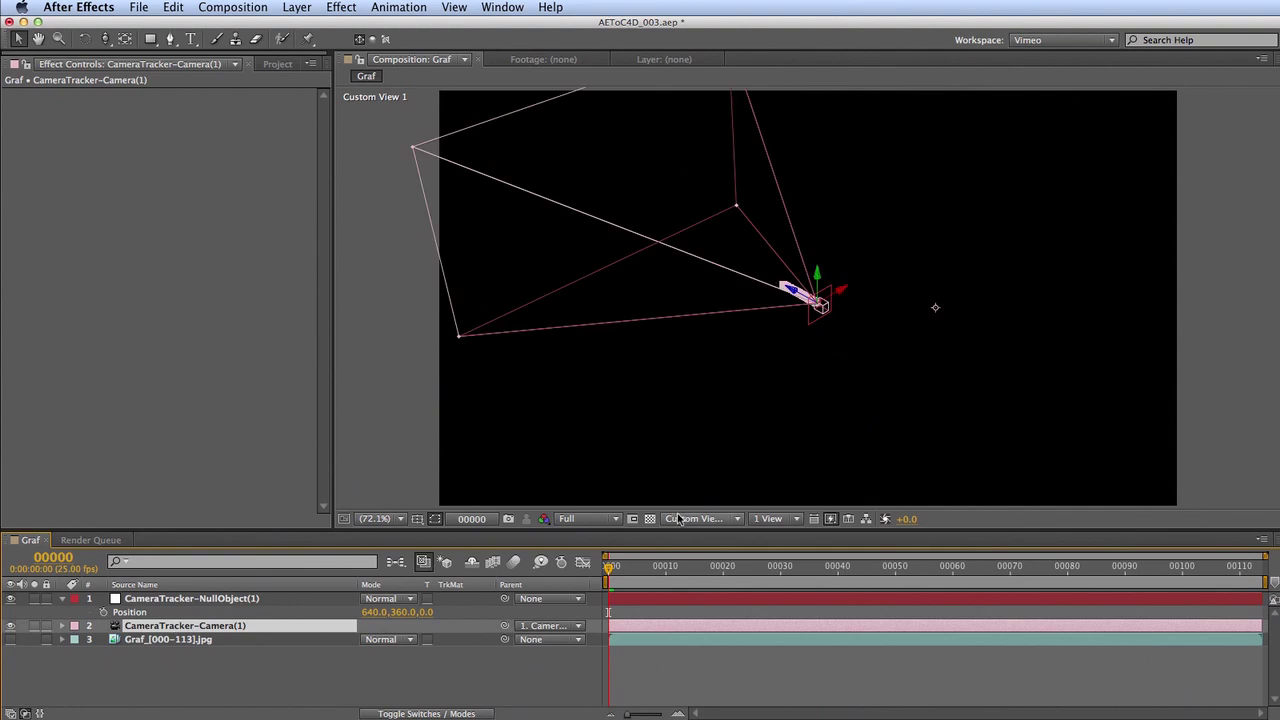
pyautogui.moveTo(636, 582); pyautogui.dragTo(610, 578)
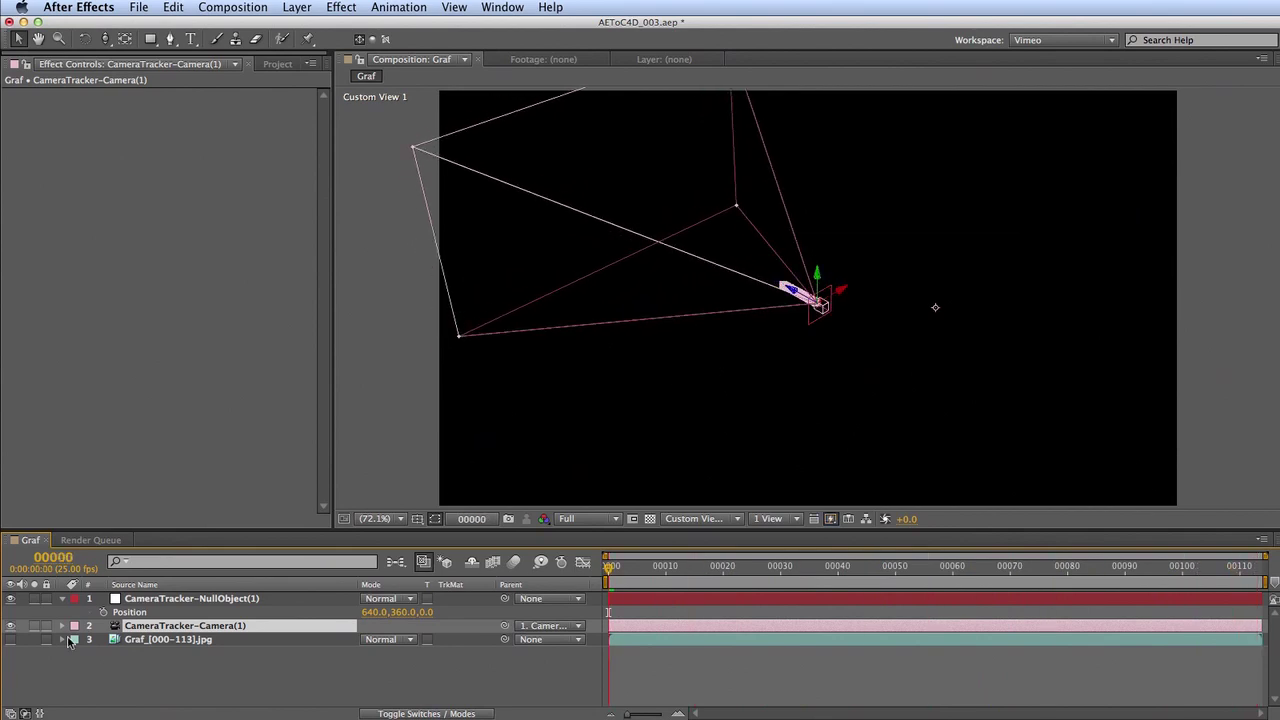
# Step: Show the Graf footage layer again and set its CameraTracker display to Point Quality
pyautogui.click(14, 648)
pyautogui.click(11, 640)
pyautogui.click(185, 640)
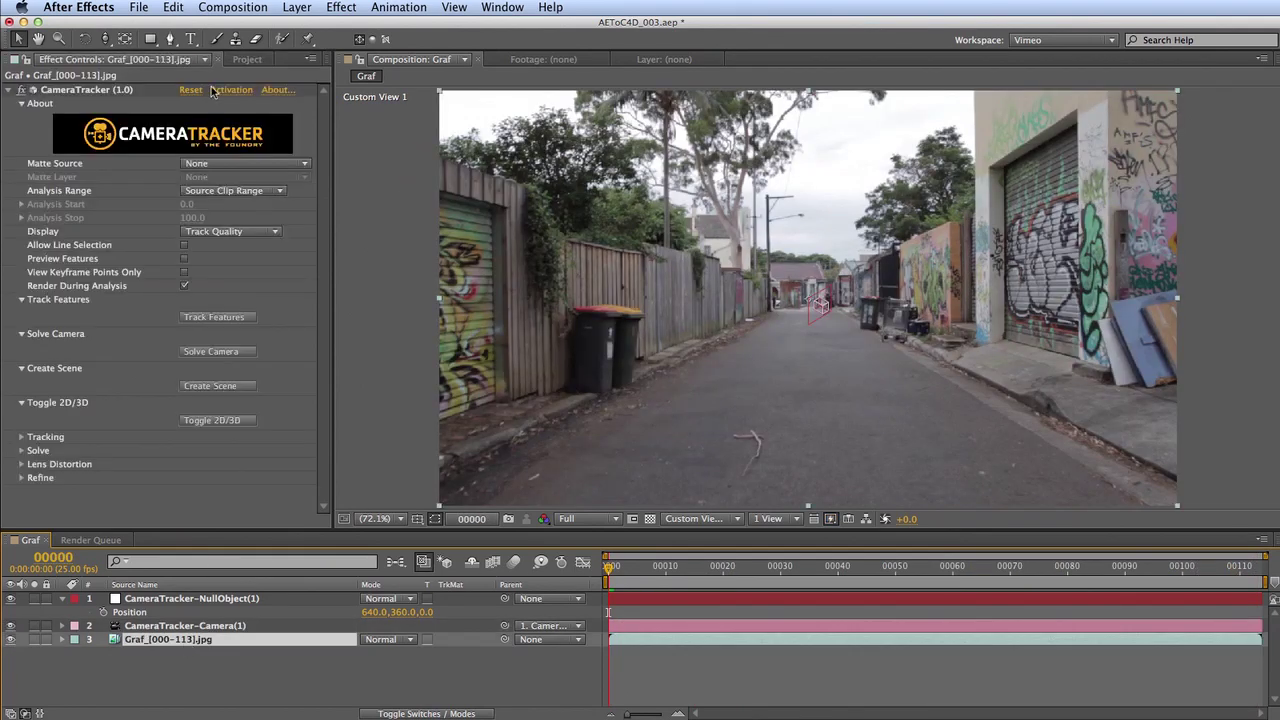
pyautogui.click(67, 90)
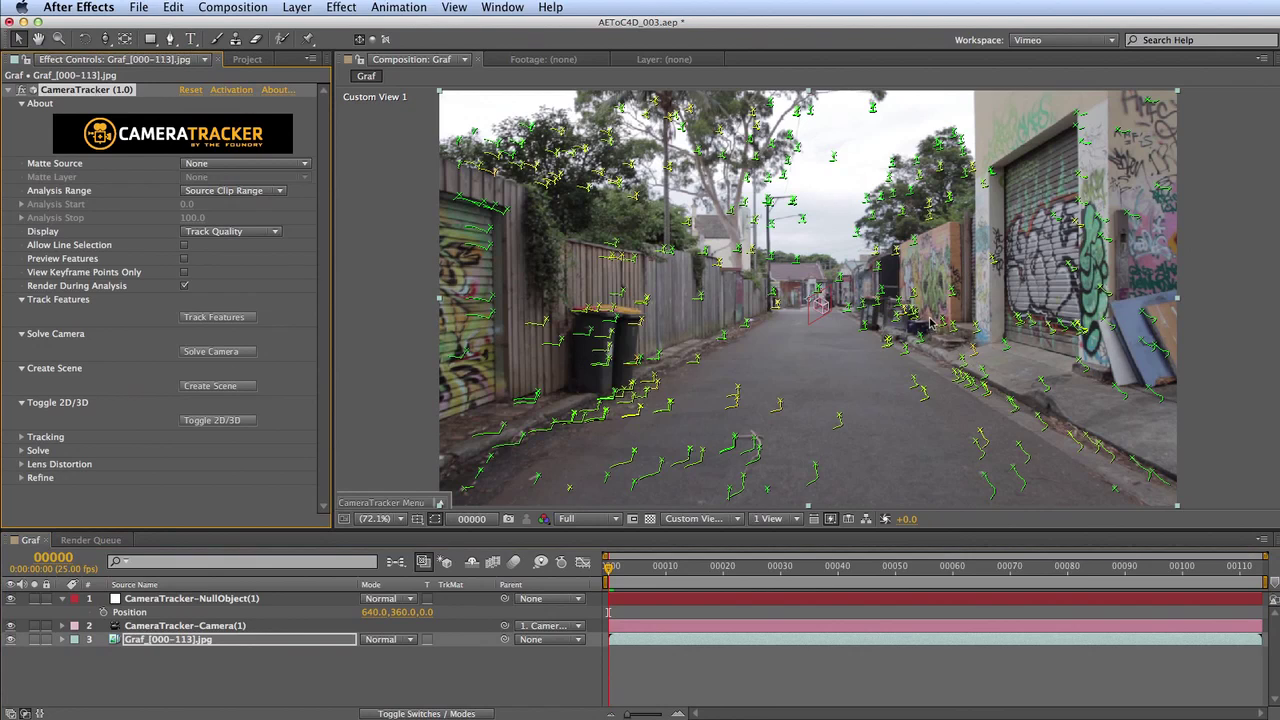
pyautogui.click(223, 233)
pyautogui.click(230, 277)
pyautogui.moveTo(613, 318)
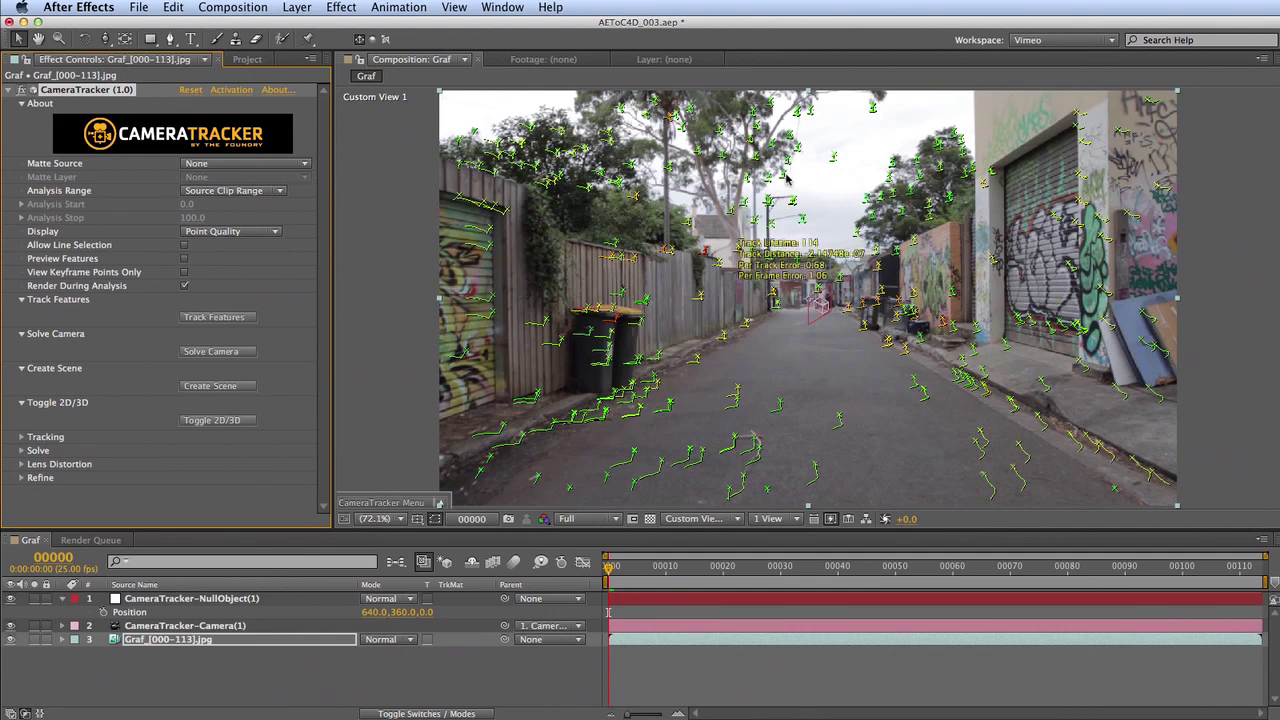
# Step: Return to the Active Camera view and scrub through the shot to examine the quality of the tracked points
pyautogui.click(709, 521)
pyautogui.click(729, 537)
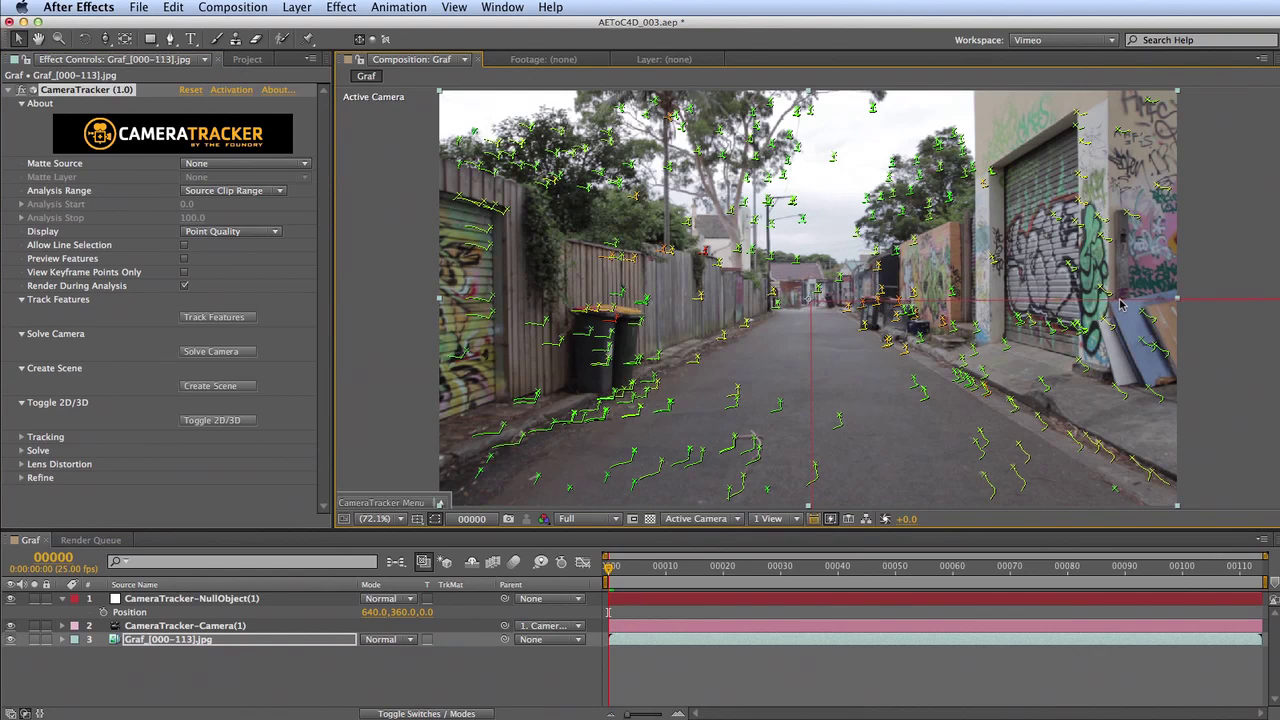
pyautogui.moveTo(627, 574); pyautogui.dragTo(1044, 590)
pyautogui.moveTo(833, 128); pyautogui.dragTo(1034, 202)
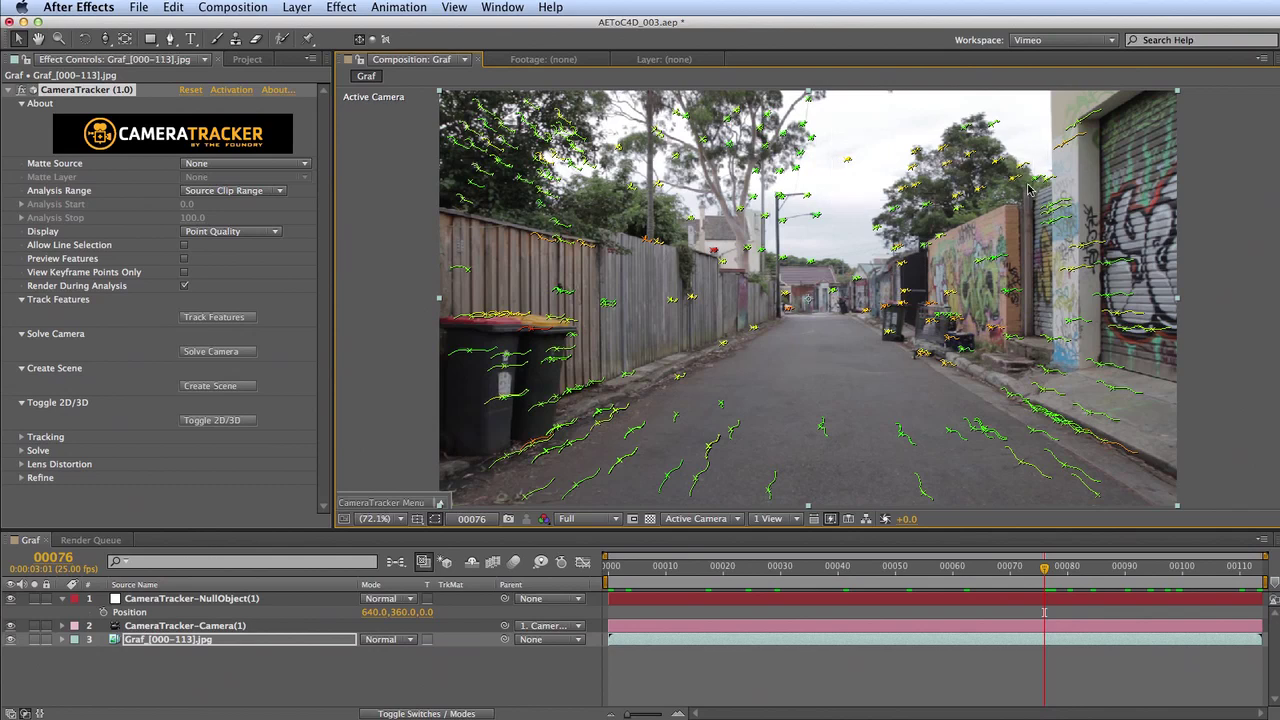
pyautogui.moveTo(935, 110); pyautogui.dragTo(1042, 178)
pyautogui.moveTo(838, 170); pyautogui.dragTo(700, 106)
pyautogui.moveTo(834, 259)
pyautogui.mouseDown()
pyautogui.moveTo(767, 242)
pyautogui.moveTo(810, 257)
pyautogui.mouseUp()
pyautogui.click(1150, 566)
pyautogui.moveTo(1150, 566); pyautogui.dragTo(1120, 566)
pyautogui.moveTo(852, 127); pyautogui.dragTo(908, 176)
pyautogui.moveTo(783, 284)
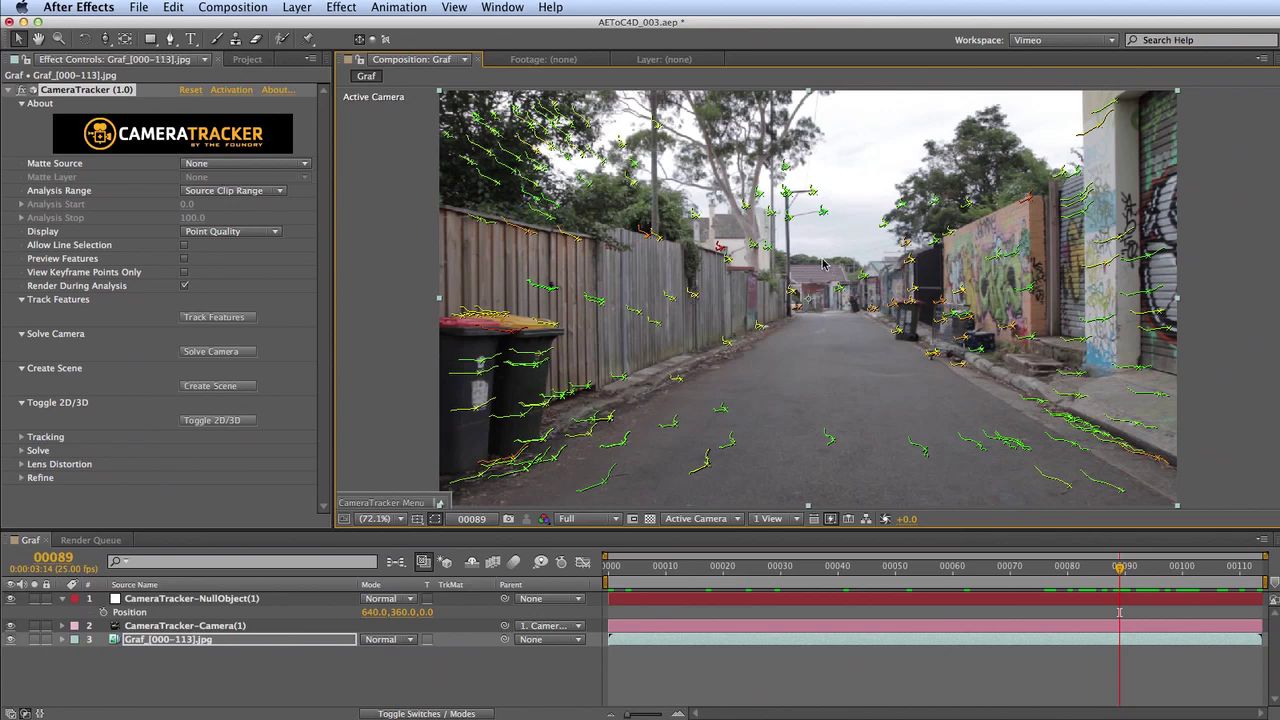
pyautogui.moveTo(1150, 566); pyautogui.dragTo(764, 567)
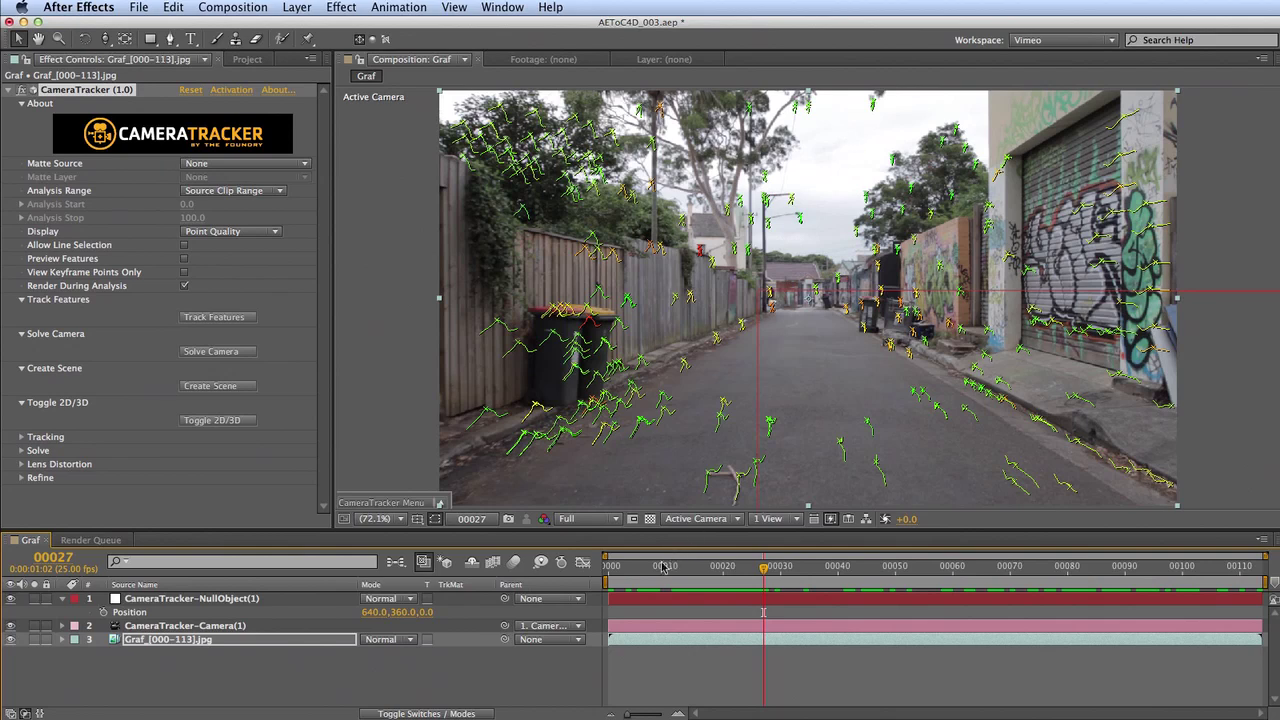
# Step: Move to frame 13, solve the Graf footage's camera again, and save the project incrementally as AEToC4D_004.aep
pyautogui.click(615, 567)
pyautogui.moveTo(618, 567); pyautogui.dragTo(683, 567)
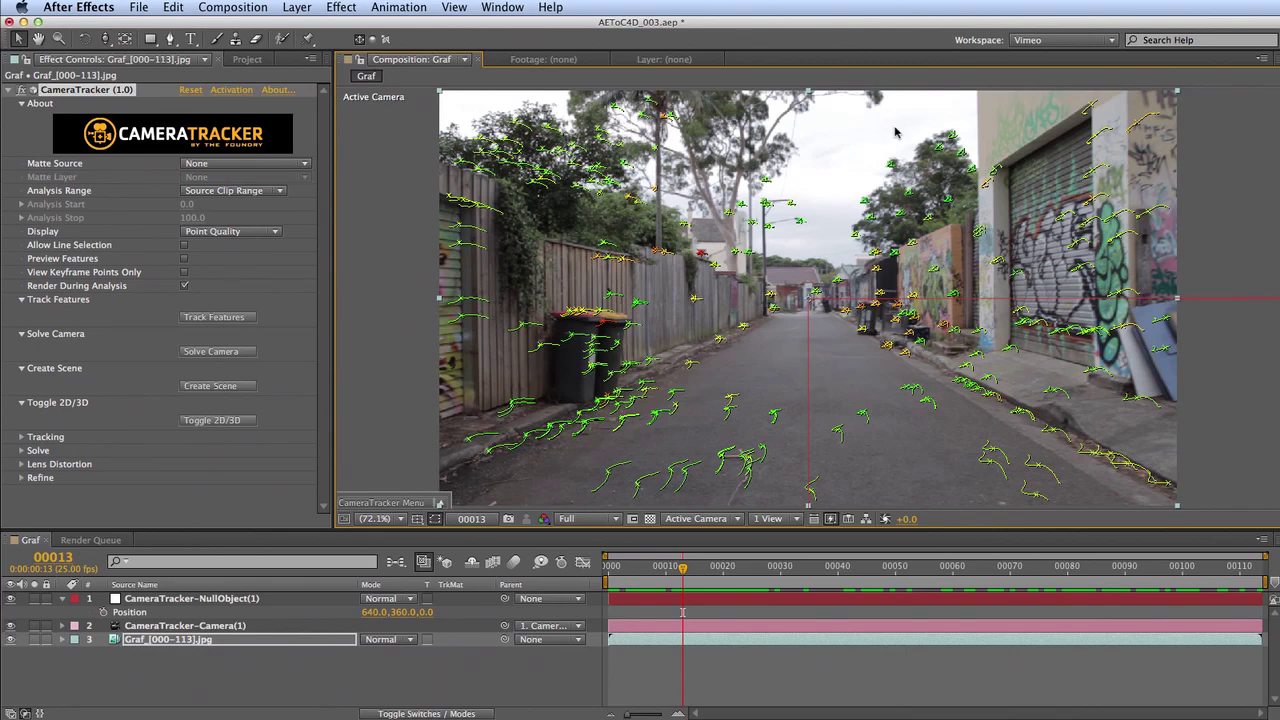
pyautogui.click(229, 352)
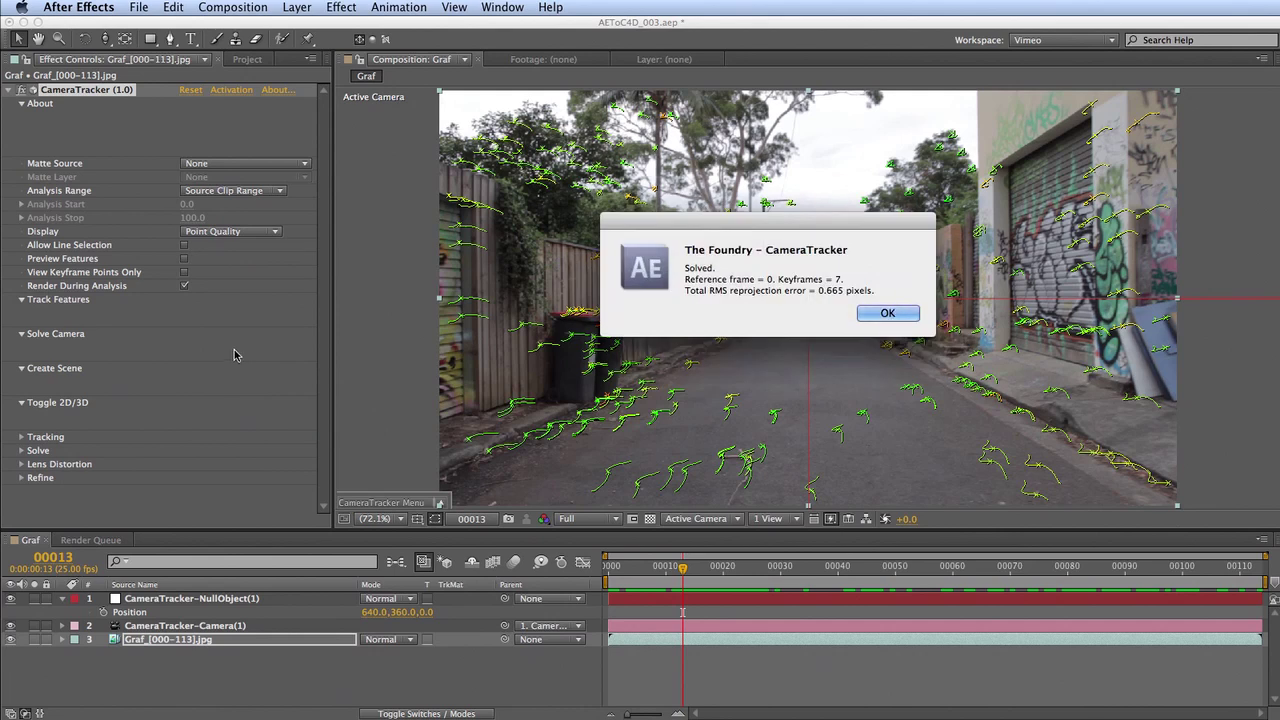
pyautogui.click(887, 314)
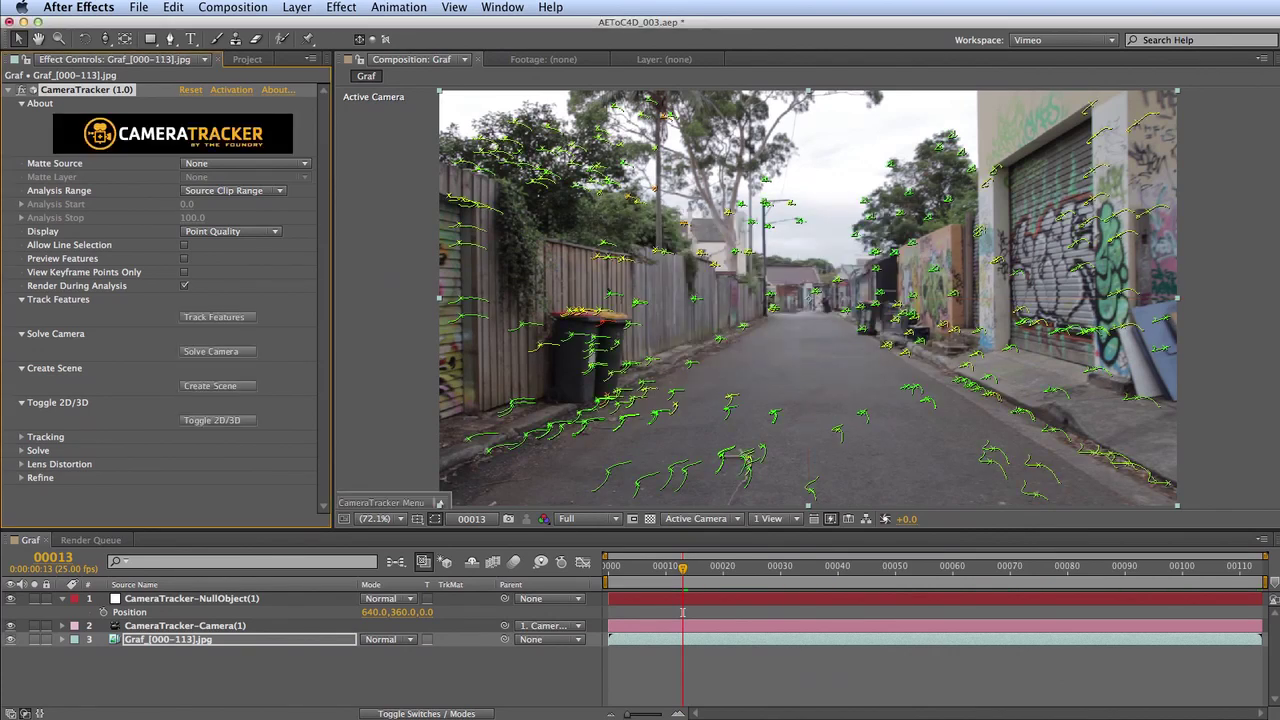
pyautogui.press('super+alt+shift+s')
# Step: Review CameraTracker's Solve settings and collapse them again
pyautogui.click(22, 451)
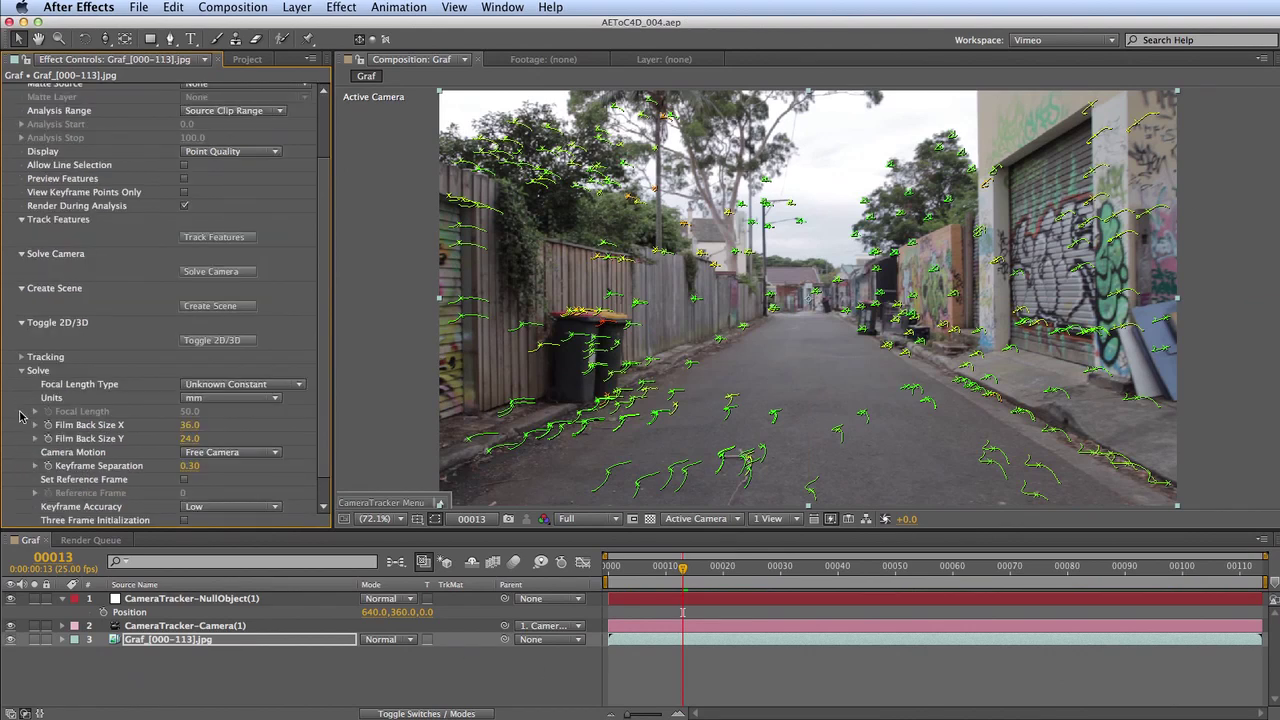
pyautogui.scroll(-3, 26, 424)
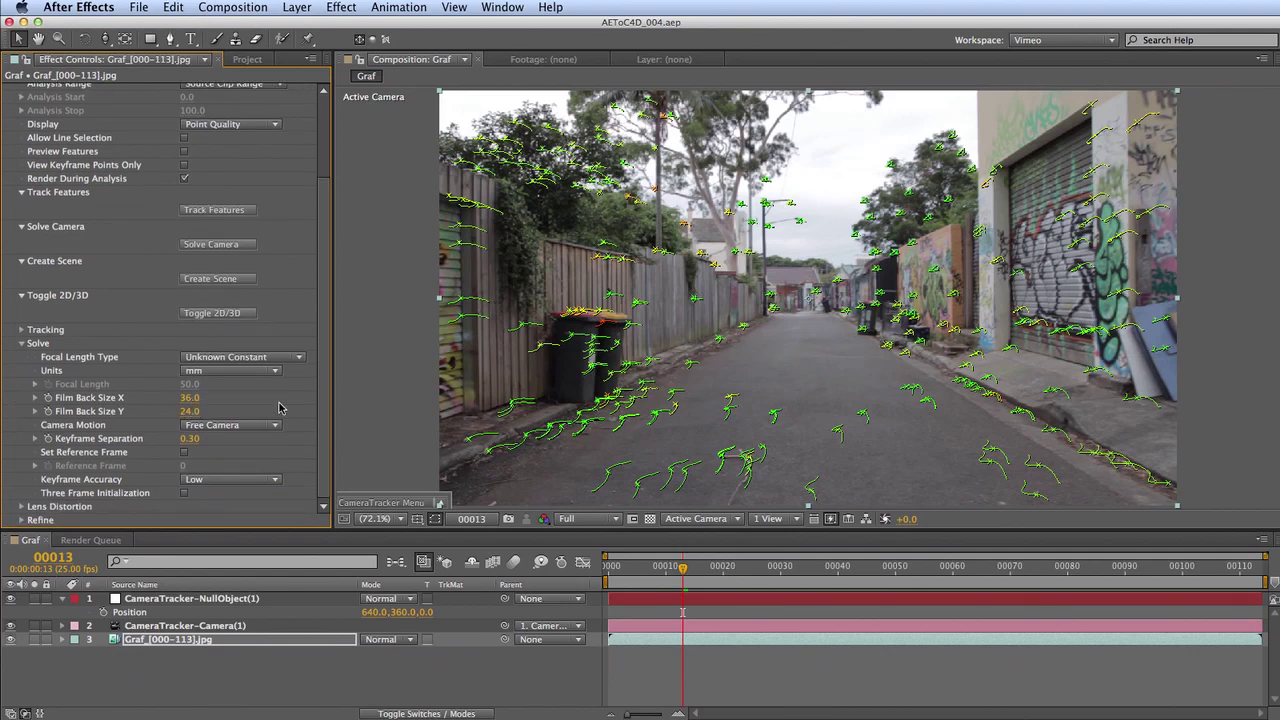
pyautogui.click(21, 344)
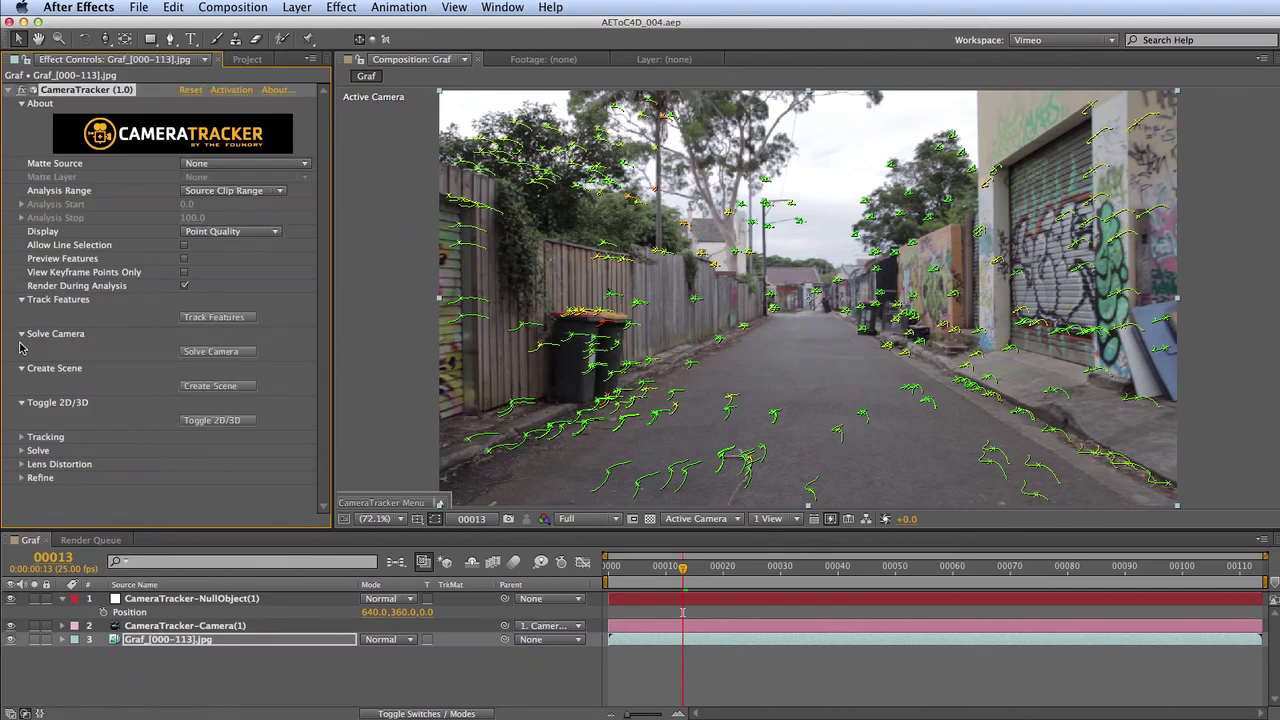
# Step: Deselect and reselect the CameraTracker effect to redisplay its track points, and enlarge the composition viewer
pyautogui.click(147, 514)
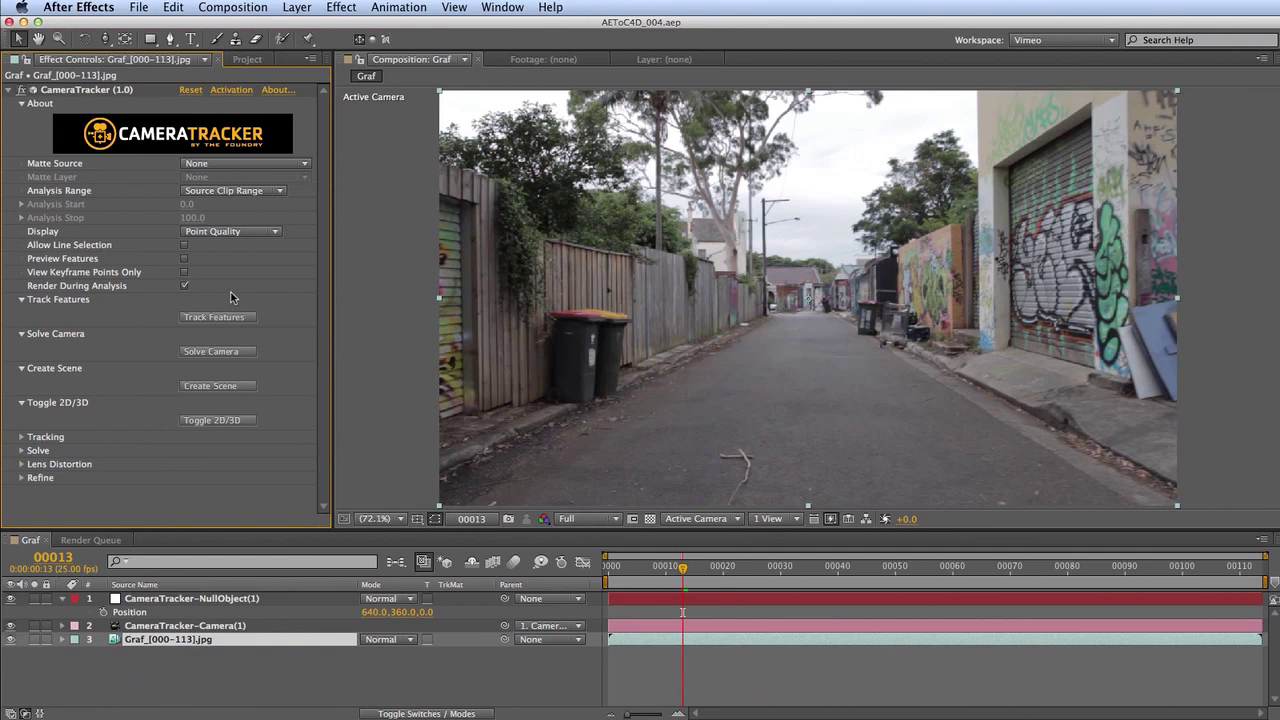
pyautogui.click(106, 90)
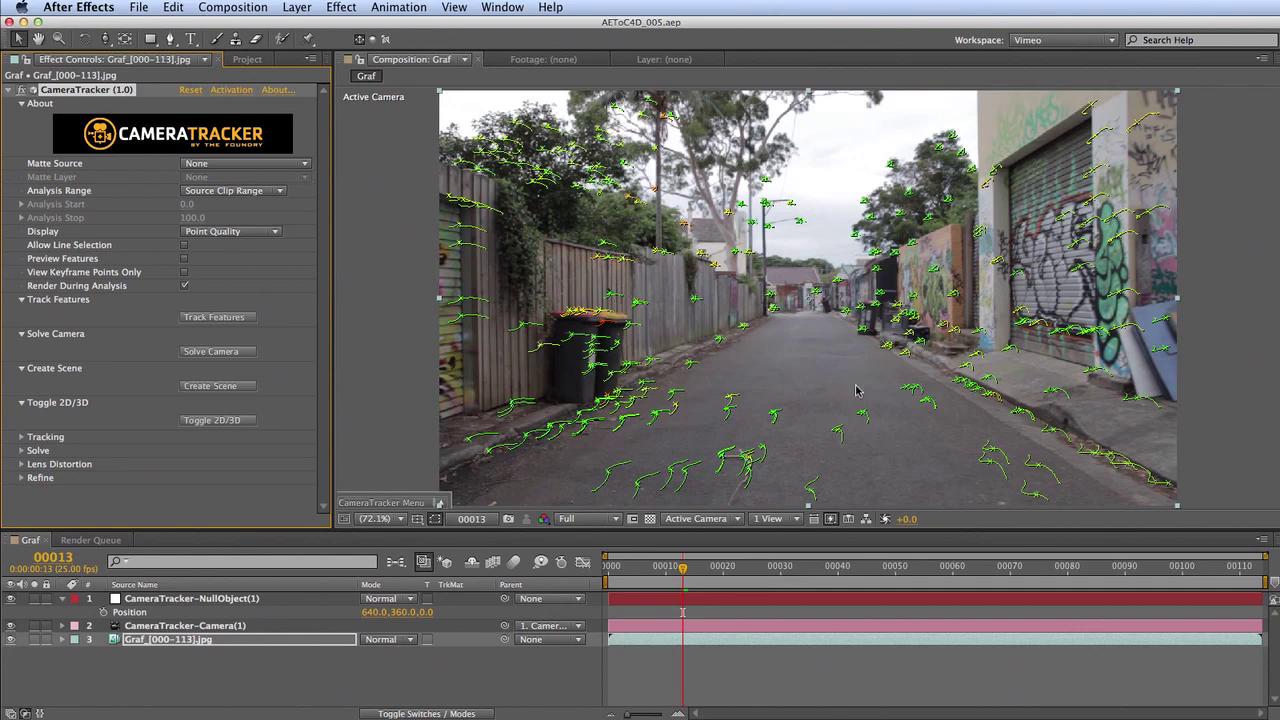
pyautogui.moveTo(836, 531); pyautogui.dragTo(852, 627)
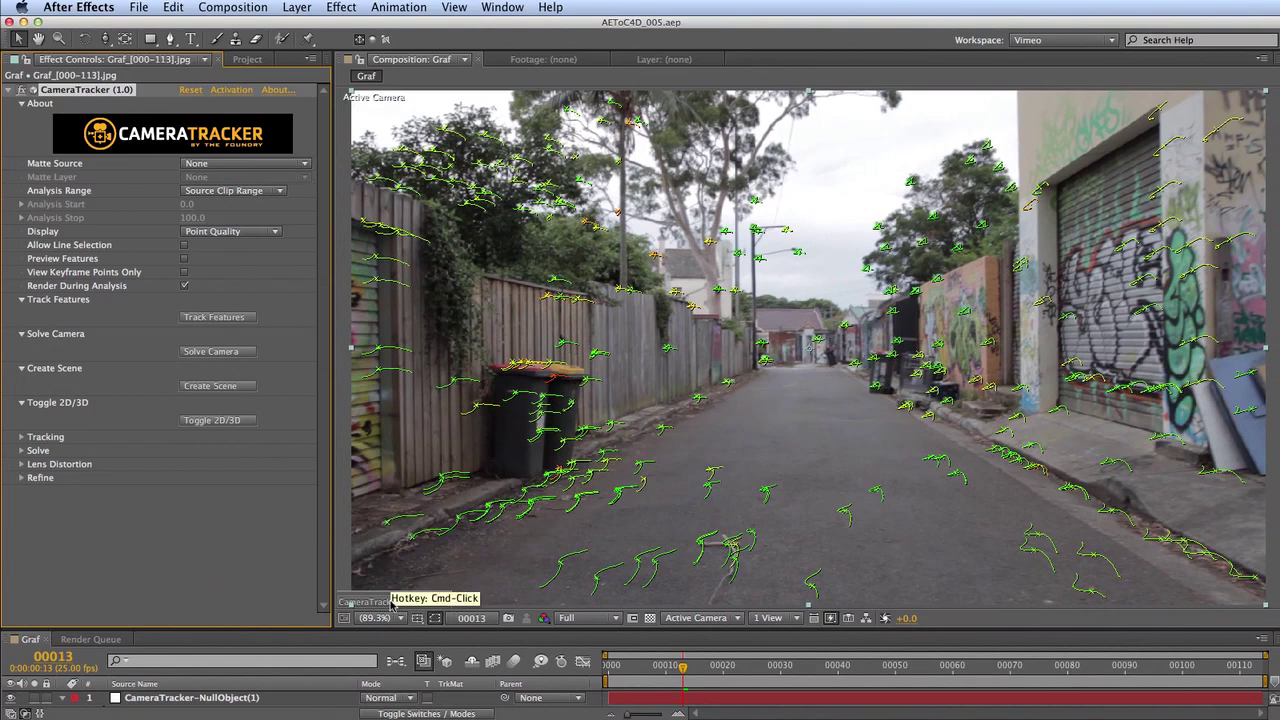
# Step: Look through CameraTracker's Ground Plane and Create options for track points without choosing any
pyautogui.click(440, 602)
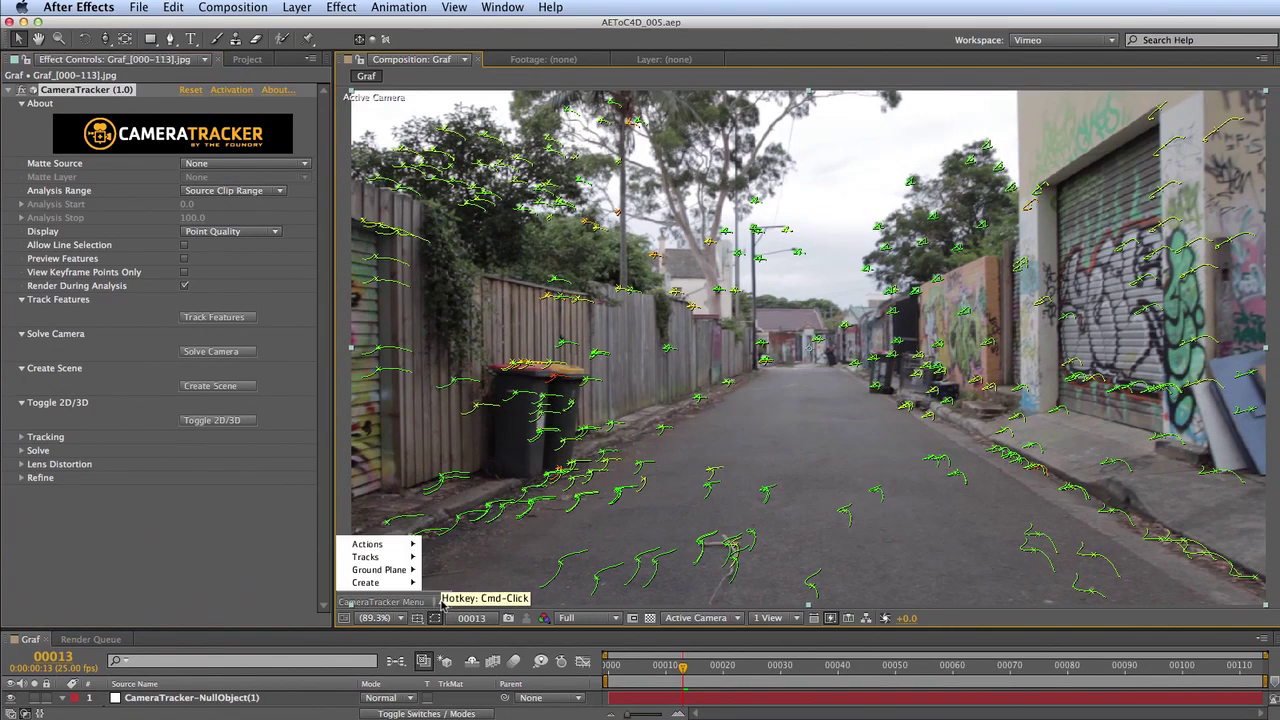
pyautogui.moveTo(388, 569)
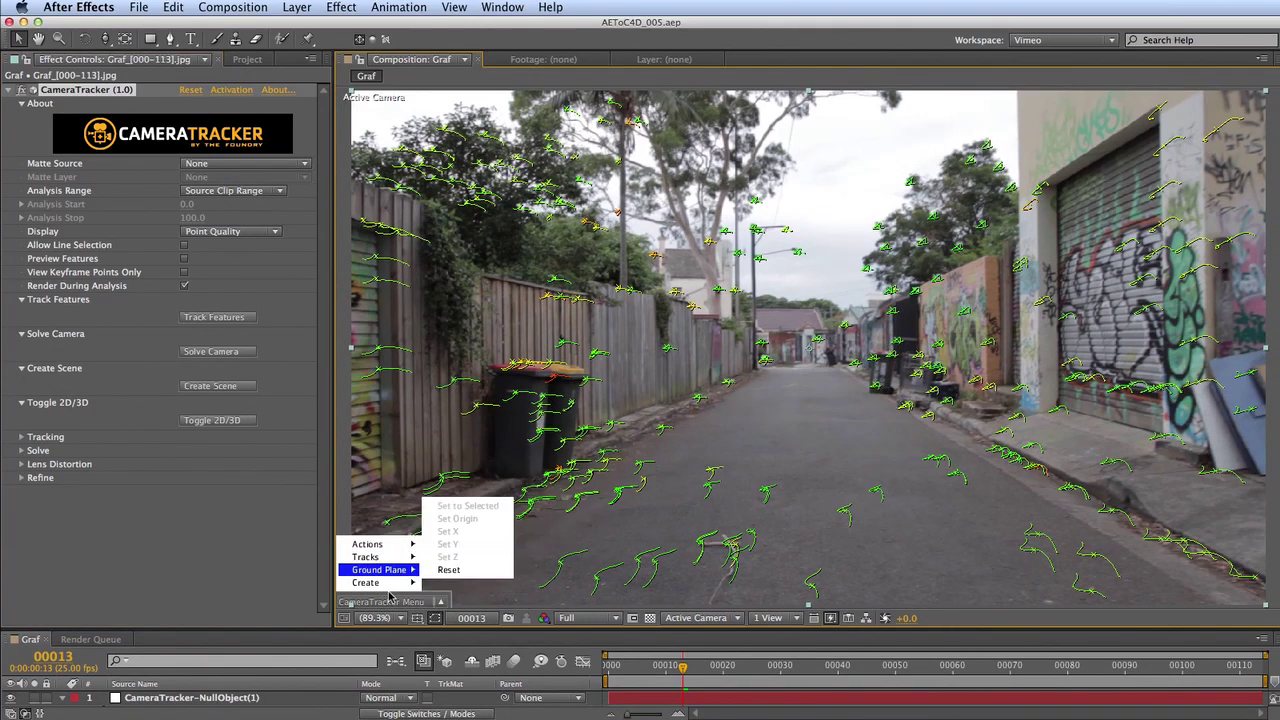
pyautogui.moveTo(375, 582)
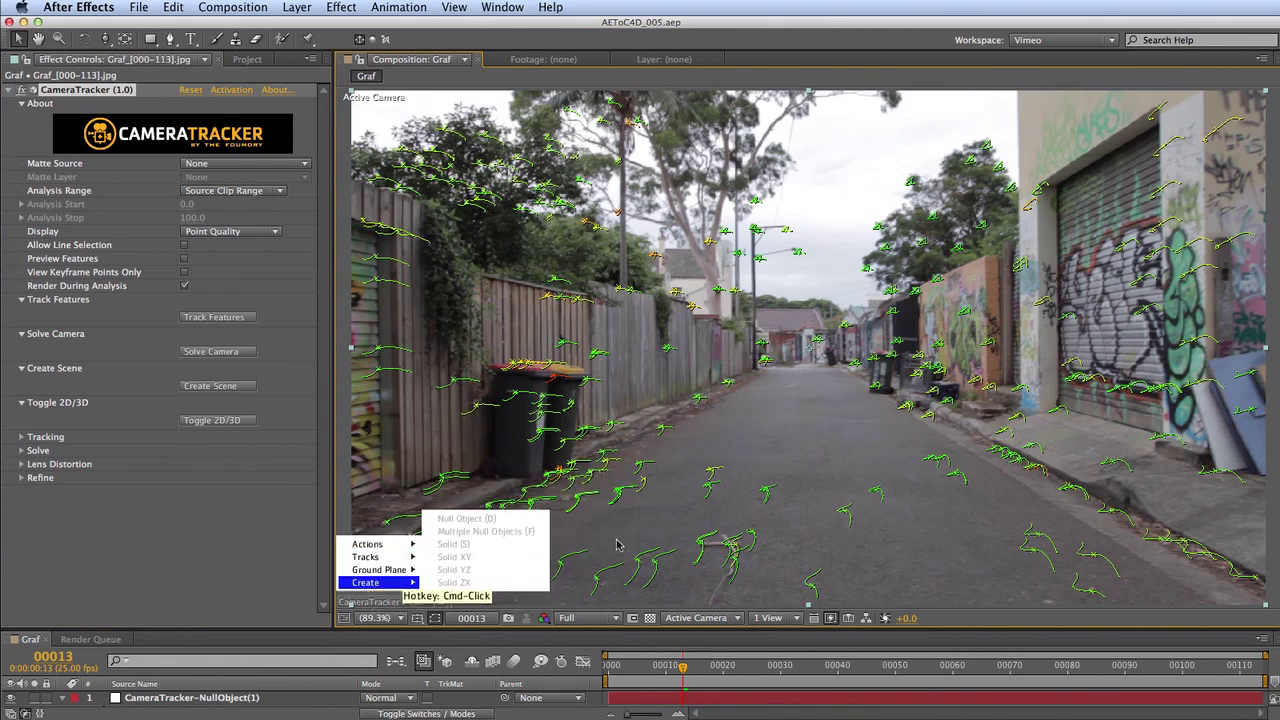
pyautogui.click(802, 303)
pyautogui.rightClick(802, 303)
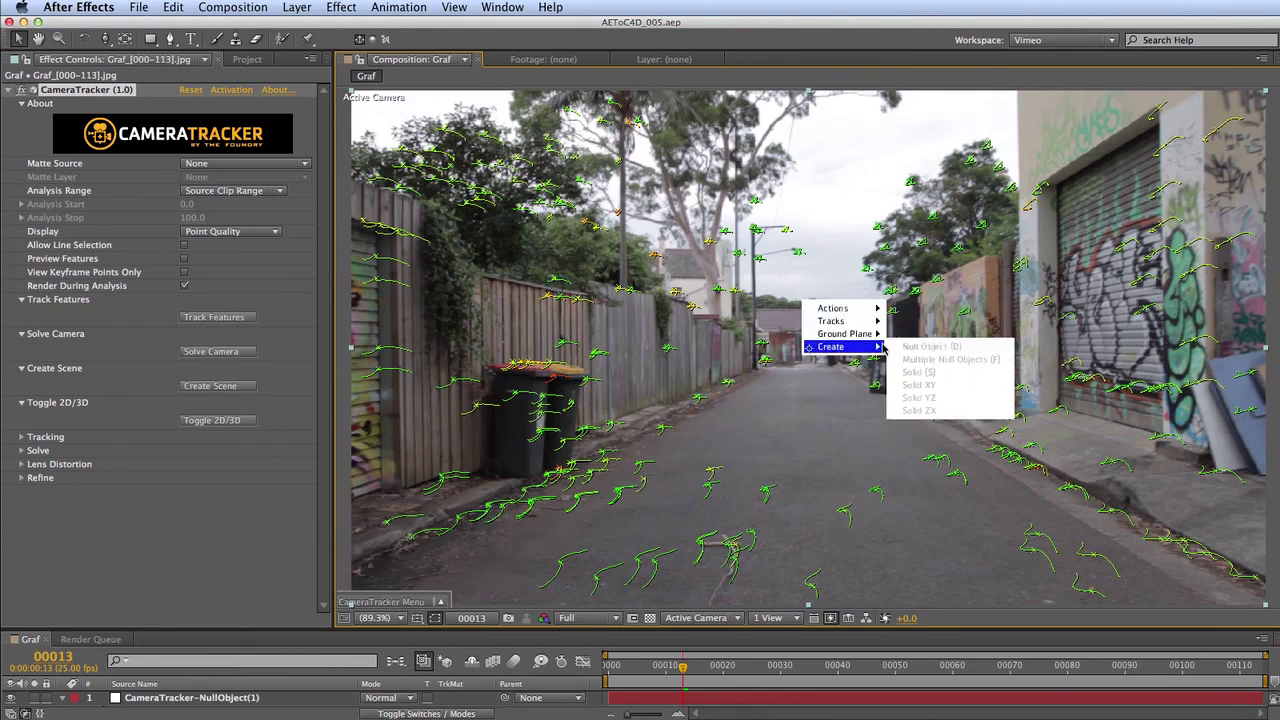
pyautogui.click(830, 290)
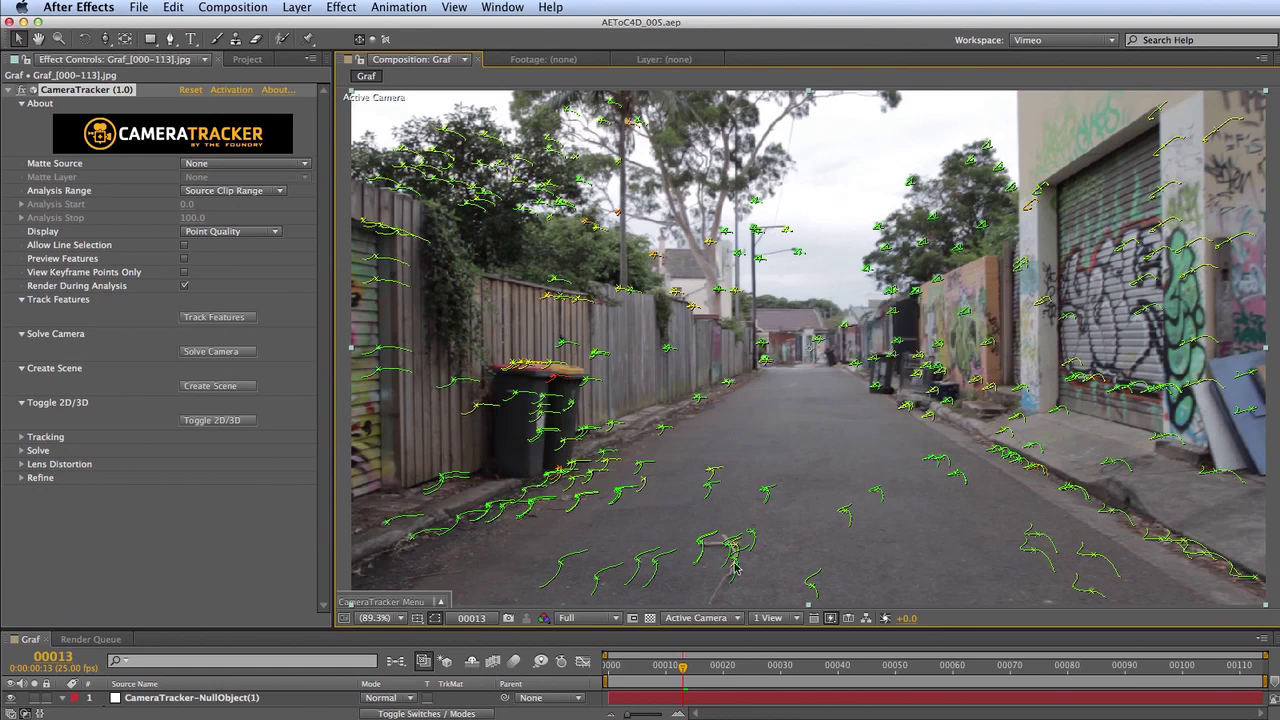
# Step: Select the track points across the middle of the road and set the ground plane to them
pyautogui.moveTo(693, 500); pyautogui.dragTo(977, 527)
pyautogui.rightClick(782, 415)
pyautogui.moveTo(848, 420)
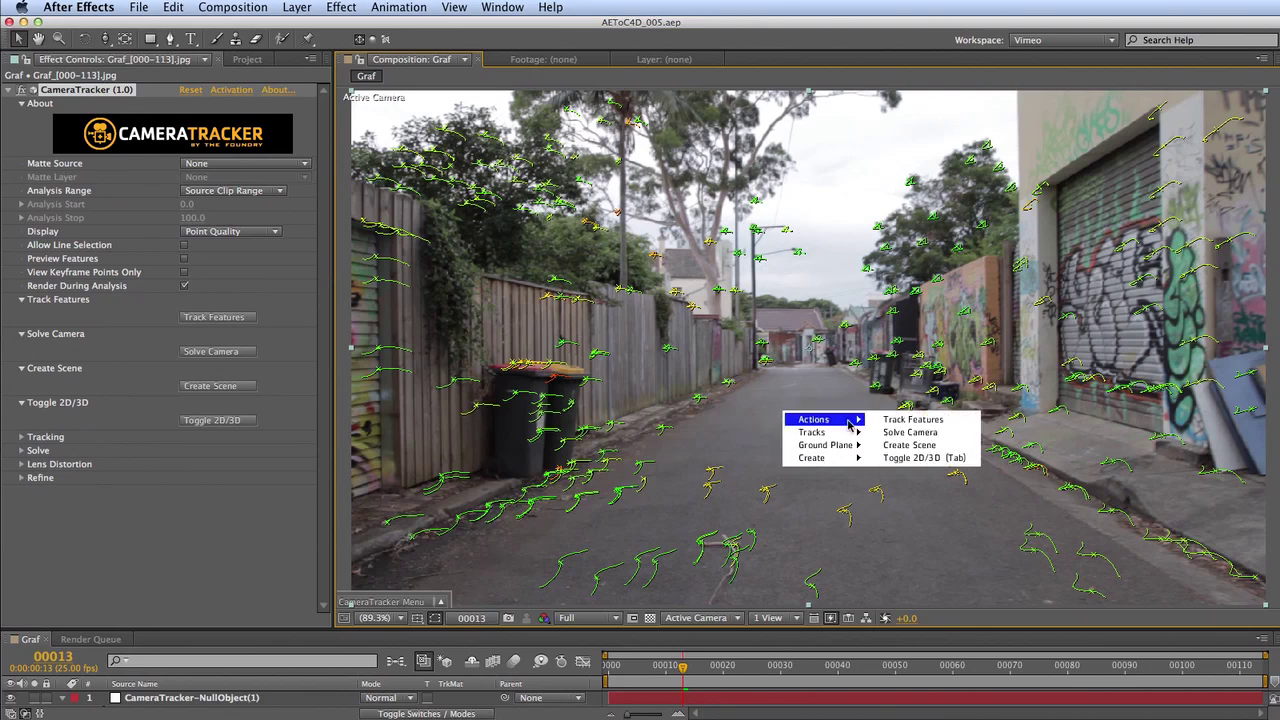
pyautogui.moveTo(821, 447)
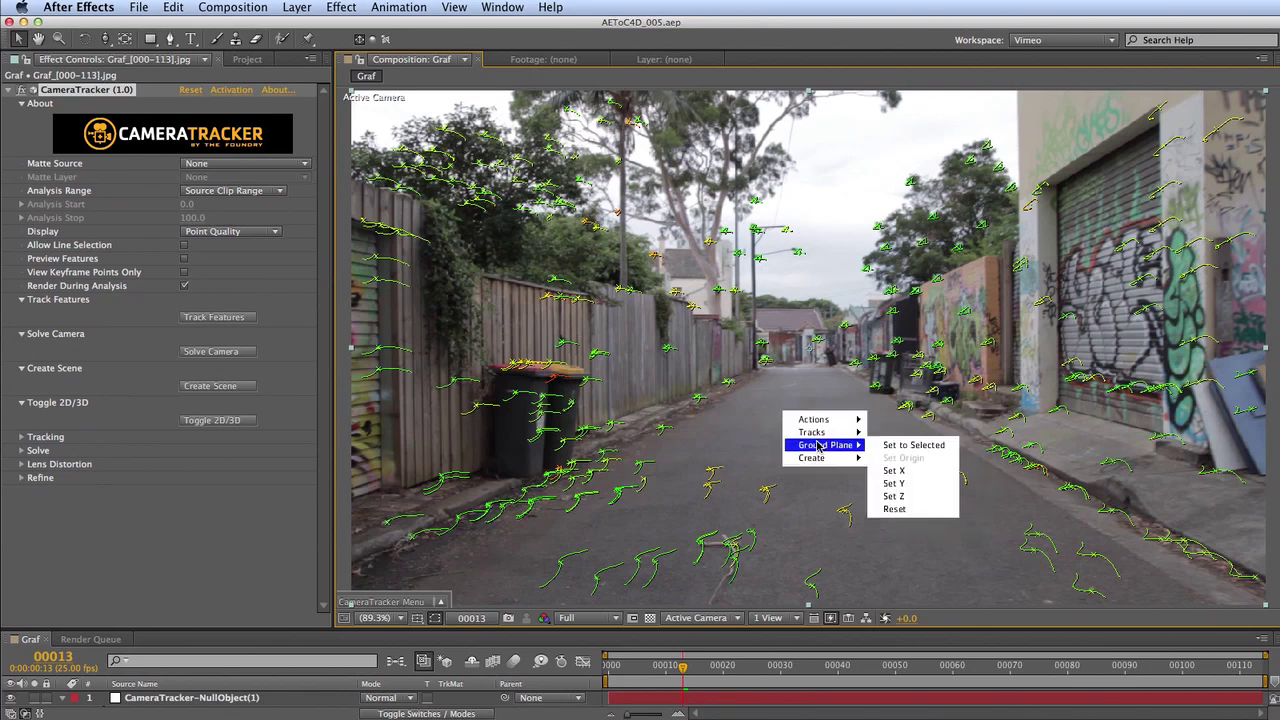
pyautogui.click(920, 445)
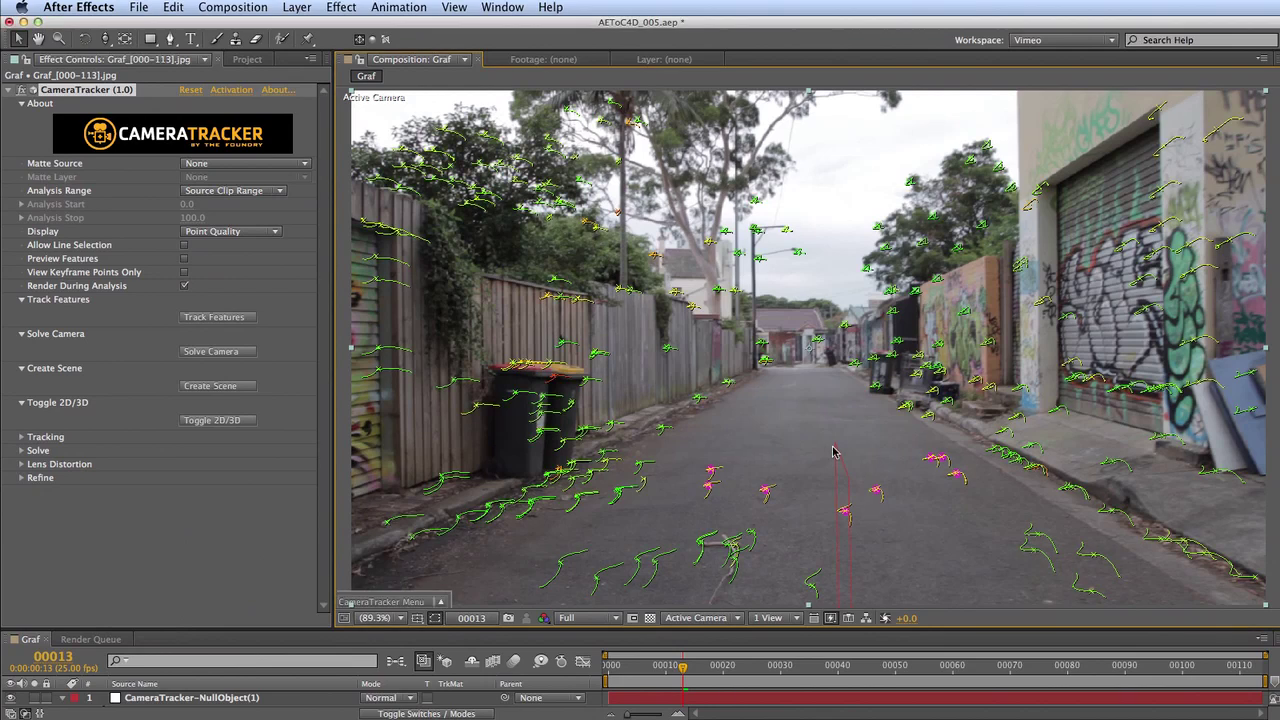
# Step: Toggle to the 3D point cloud, examine the ground plane from several angles in Custom View 1, and return to the 2D Active Camera view
pyautogui.rightClick(805, 416)
pyautogui.moveTo(850, 421)
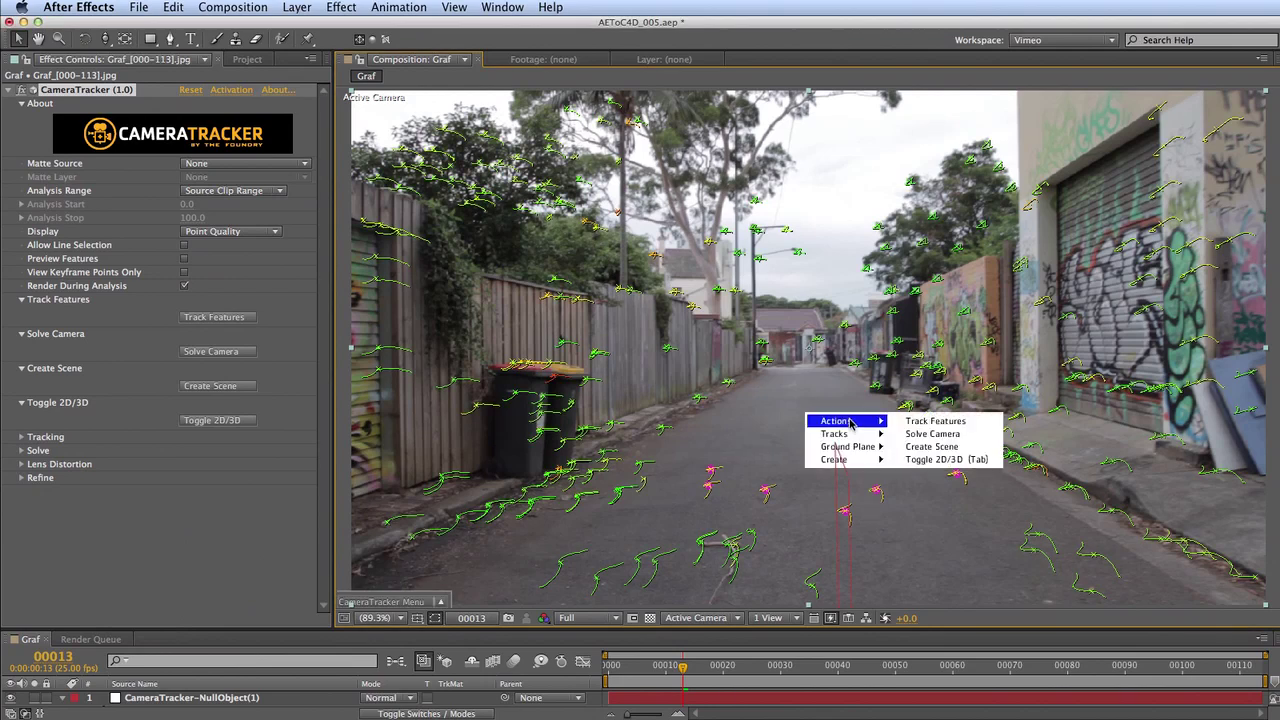
pyautogui.click(952, 460)
pyautogui.click(712, 619)
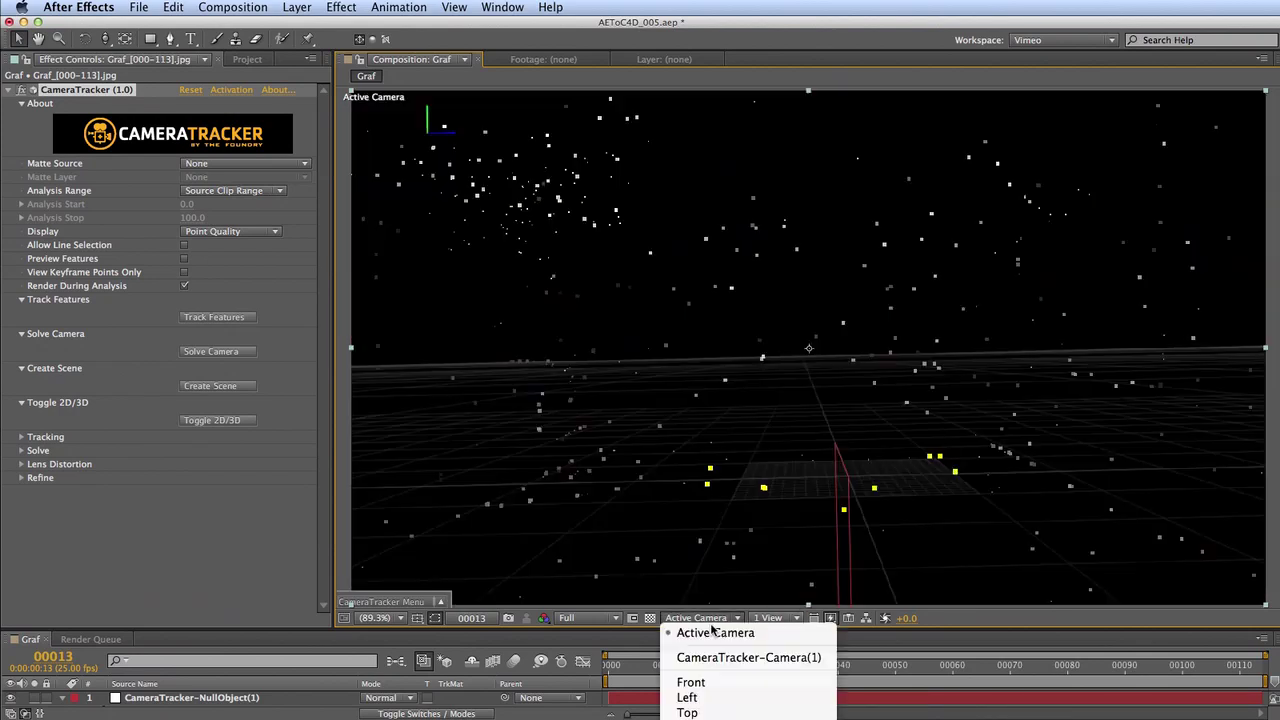
pyautogui.click(710, 712)
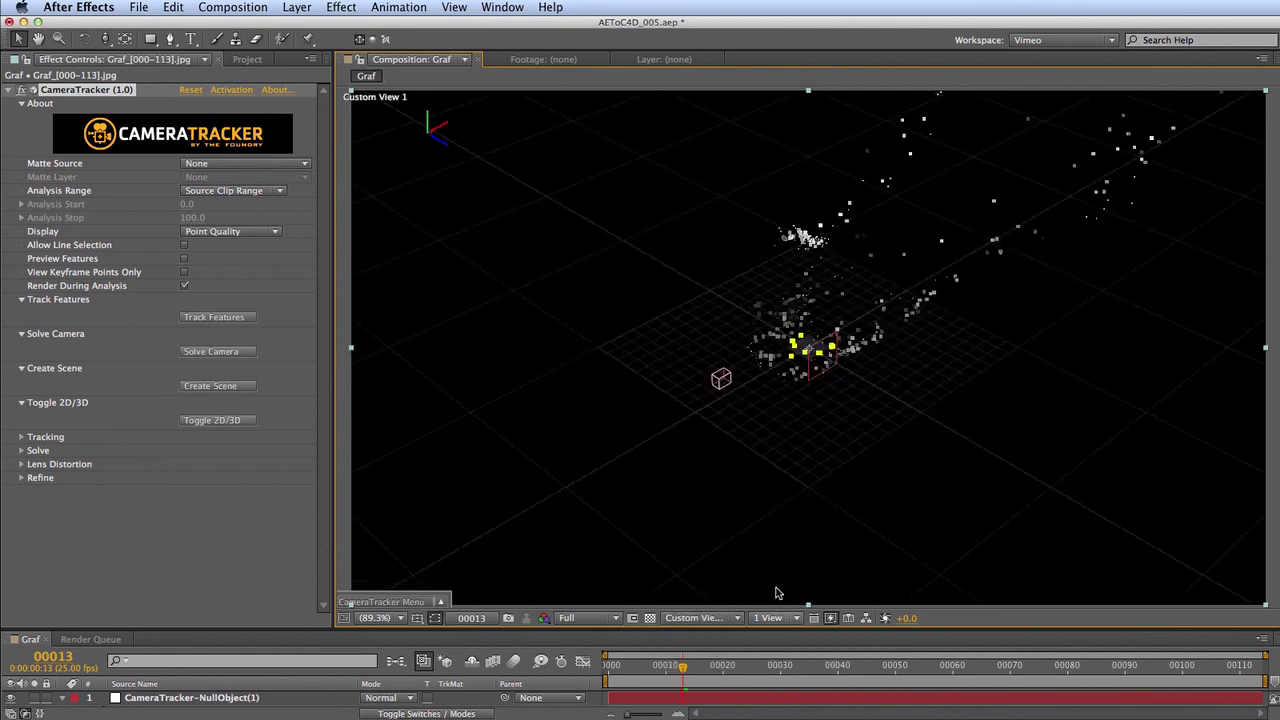
pyautogui.press('c')
pyautogui.moveTo(890, 350); pyautogui.dragTo(1204, 296)
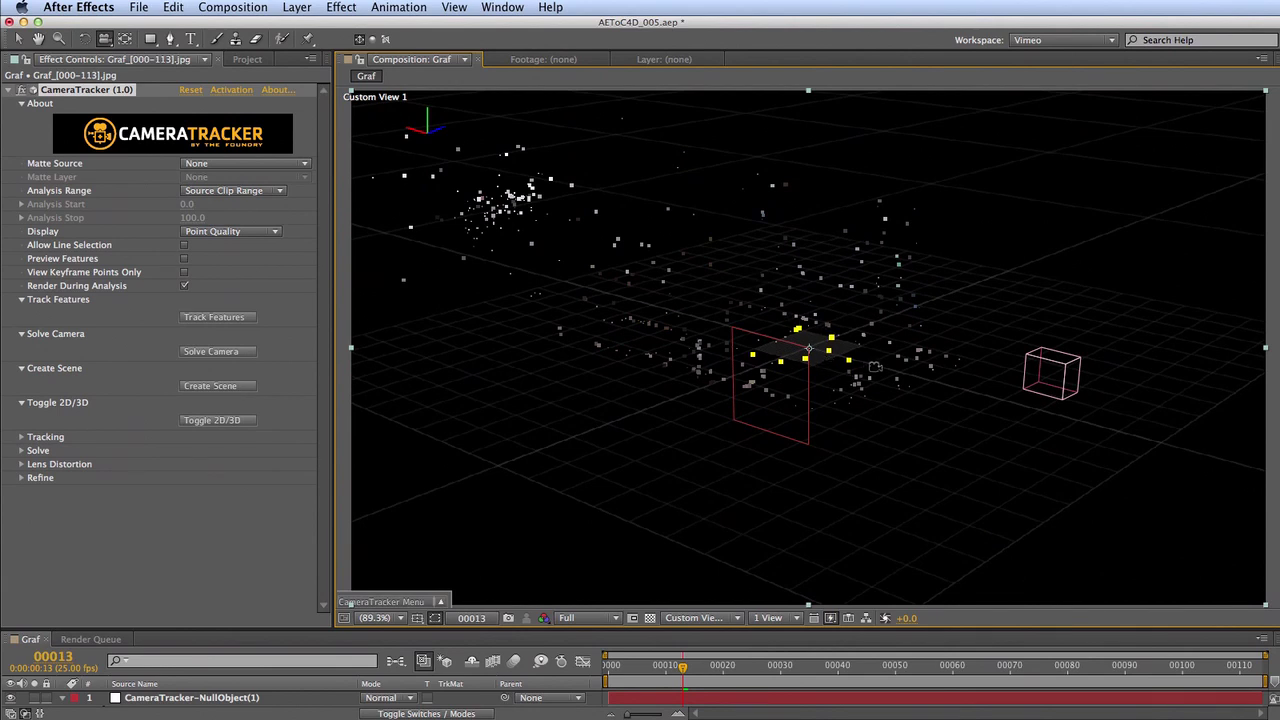
pyautogui.moveTo(880, 388); pyautogui.dragTo(806, 343)
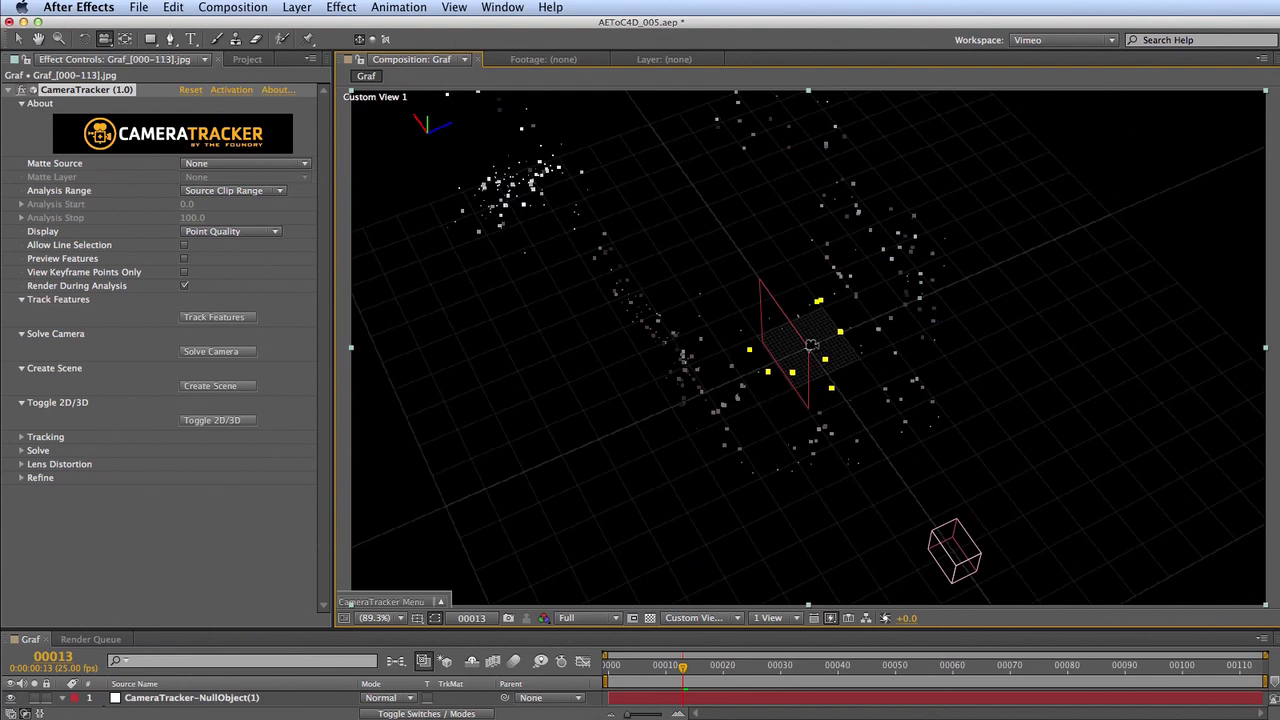
pyautogui.moveTo(850, 429); pyautogui.dragTo(780, 330)
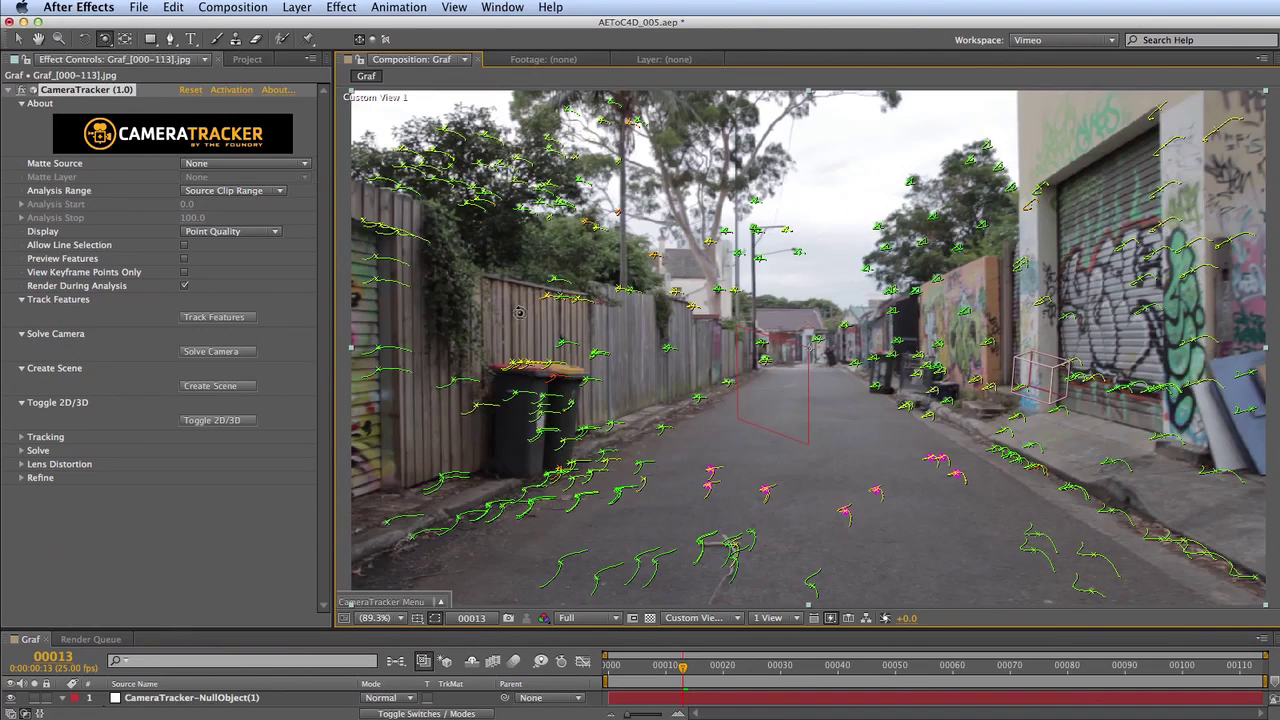
pyautogui.click(700, 618)
pyautogui.click(699, 623)
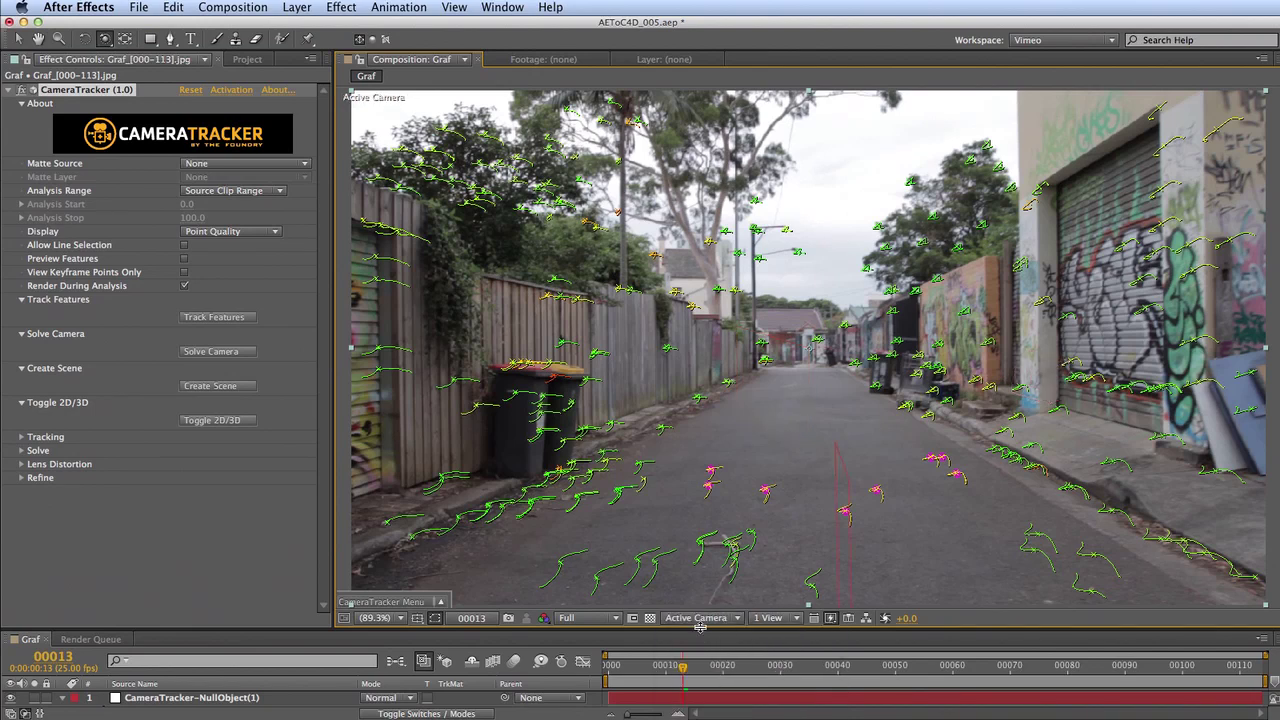
# Step: At frame 43, select the track points on the graffitied roller door and create a solid from them
pyautogui.press('v')
pyautogui.moveTo(683, 667); pyautogui.dragTo(855, 686)
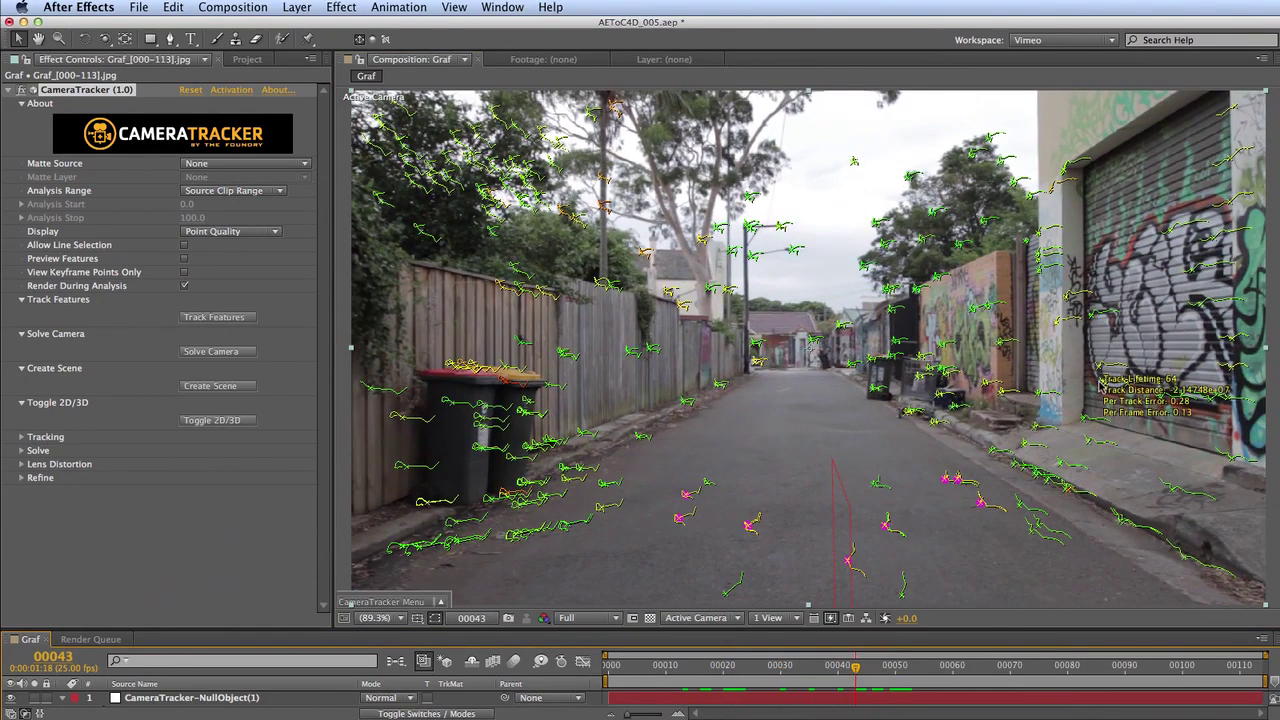
pyautogui.moveTo(1090, 386); pyautogui.dragTo(1217, 170)
pyautogui.moveTo(1088, 318)
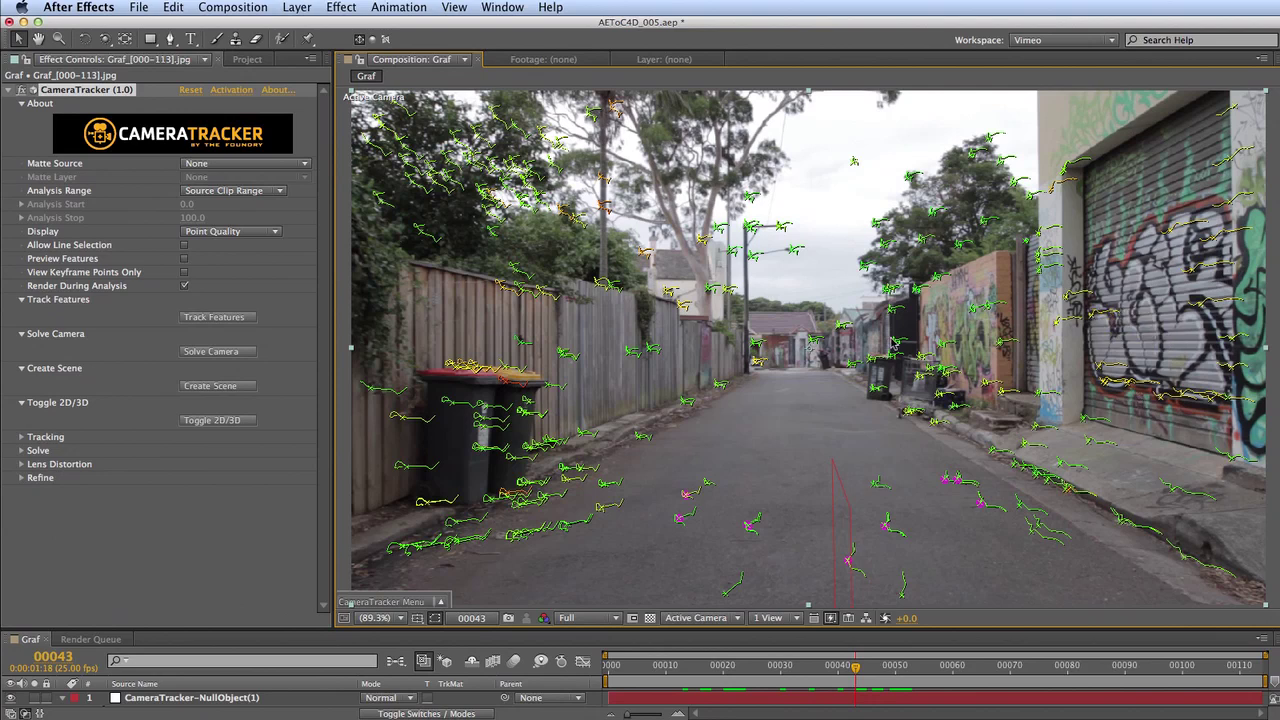
pyautogui.rightClick(781, 385)
pyautogui.moveTo(815, 428)
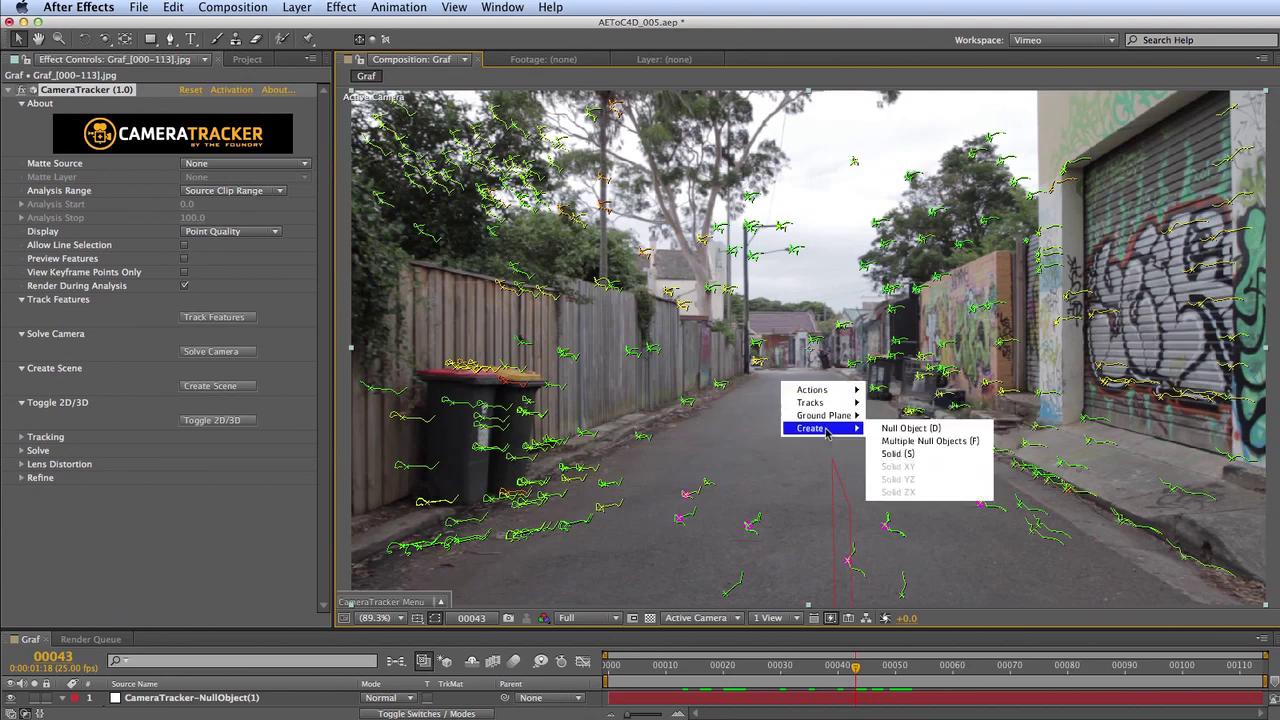
pyautogui.click(912, 455)
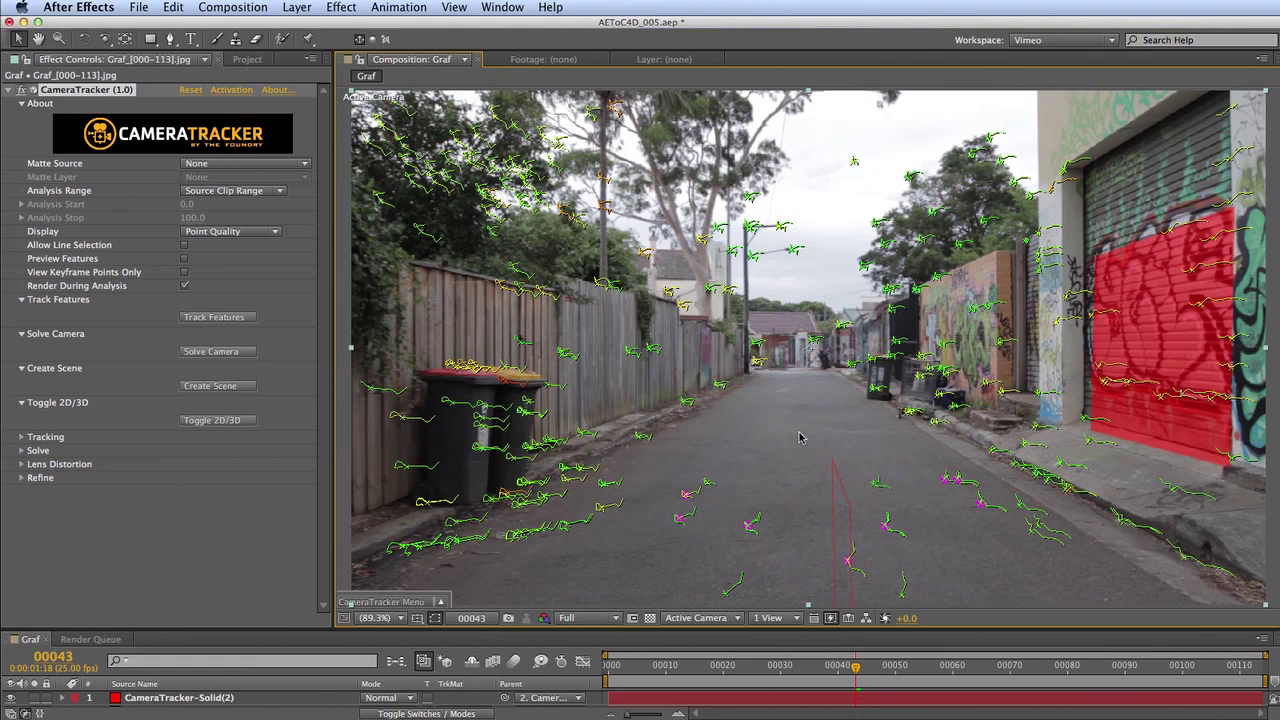
# Step: Preview and scrub the shot to check how well the red solid sticks to the roller door
pyautogui.press('space')
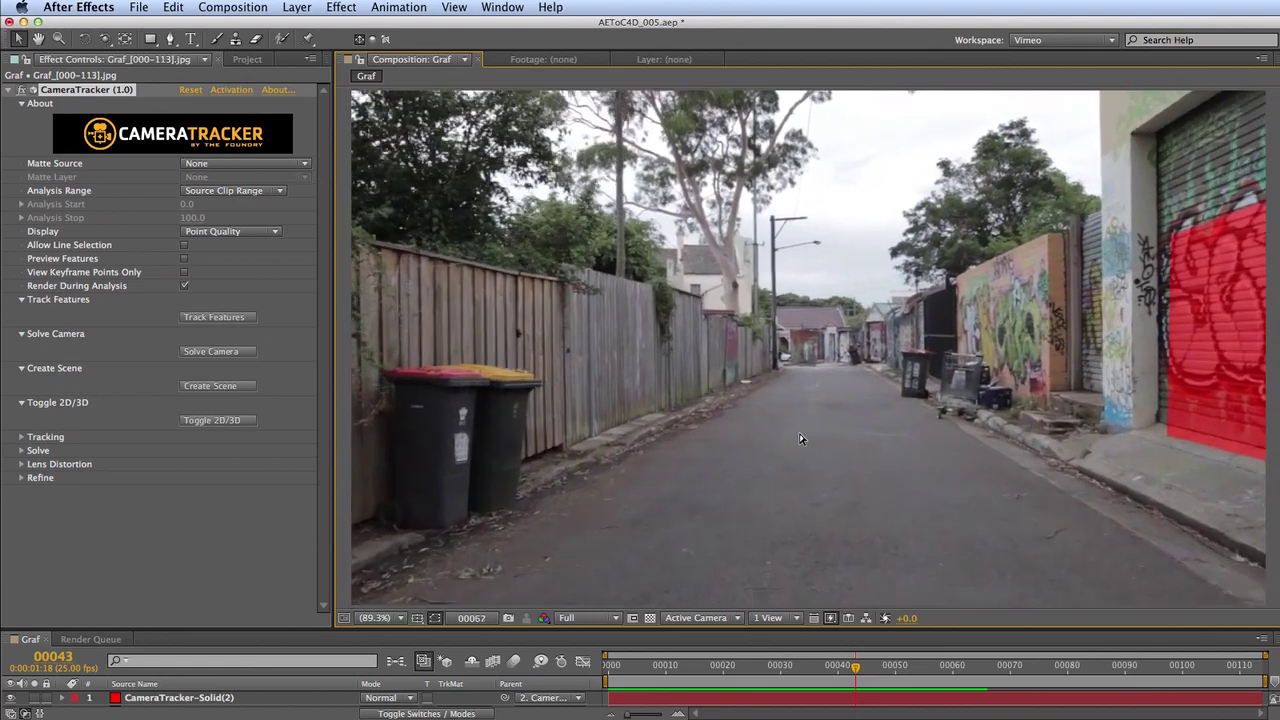
pyautogui.press('space')
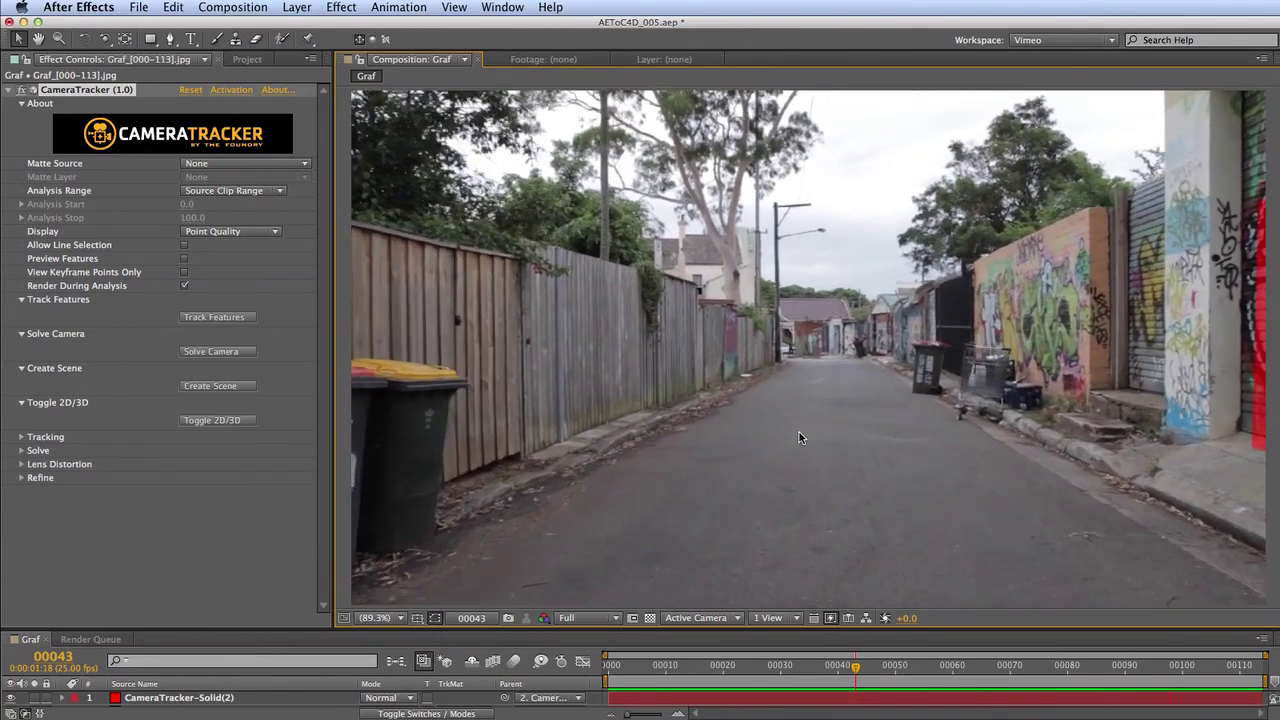
pyautogui.press('space')
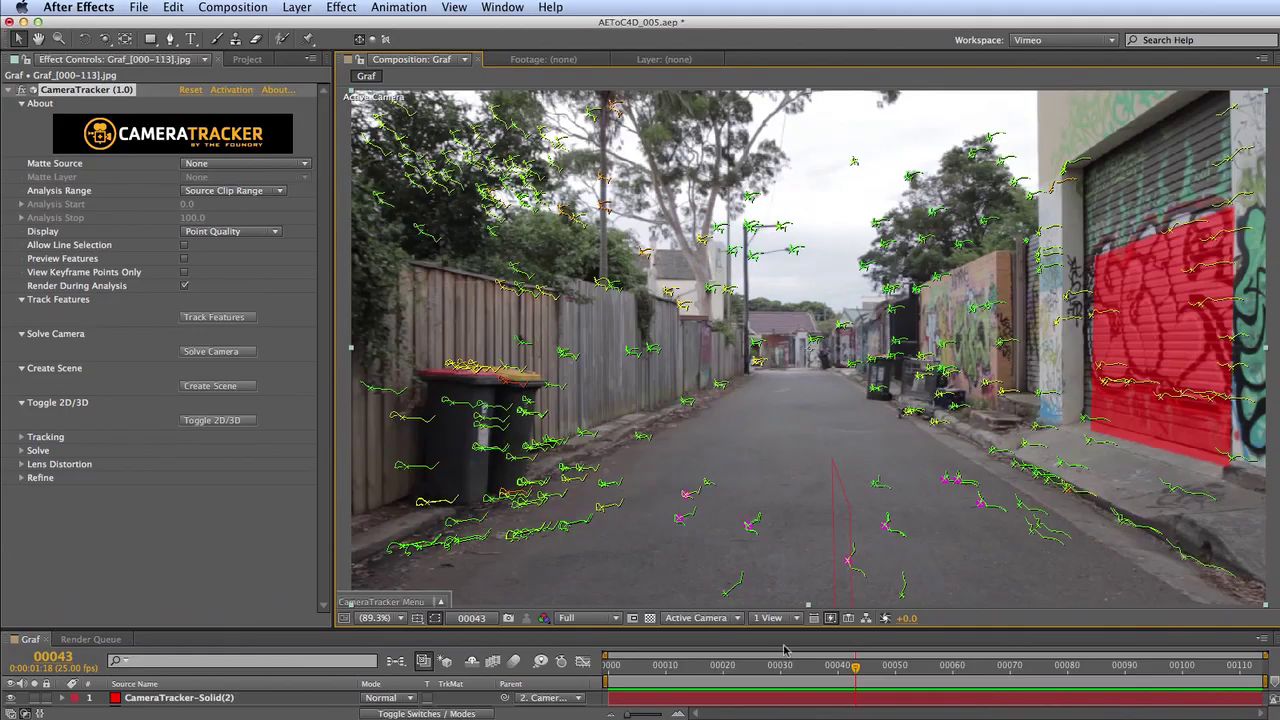
pyautogui.moveTo(855, 667); pyautogui.dragTo(1172, 687)
pyautogui.press('space')
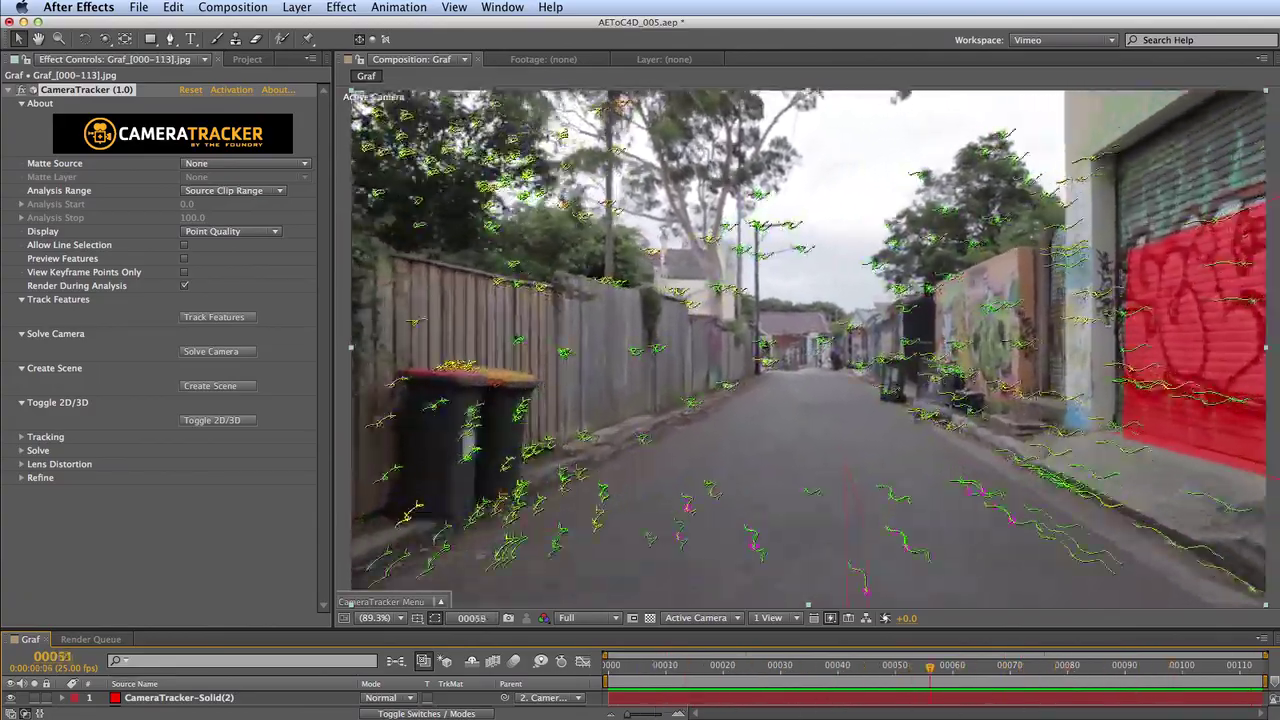
# Step: Reveal CameraTracker's Tracking settings and check the solid once more from the start of the shot
pyautogui.click(20, 438)
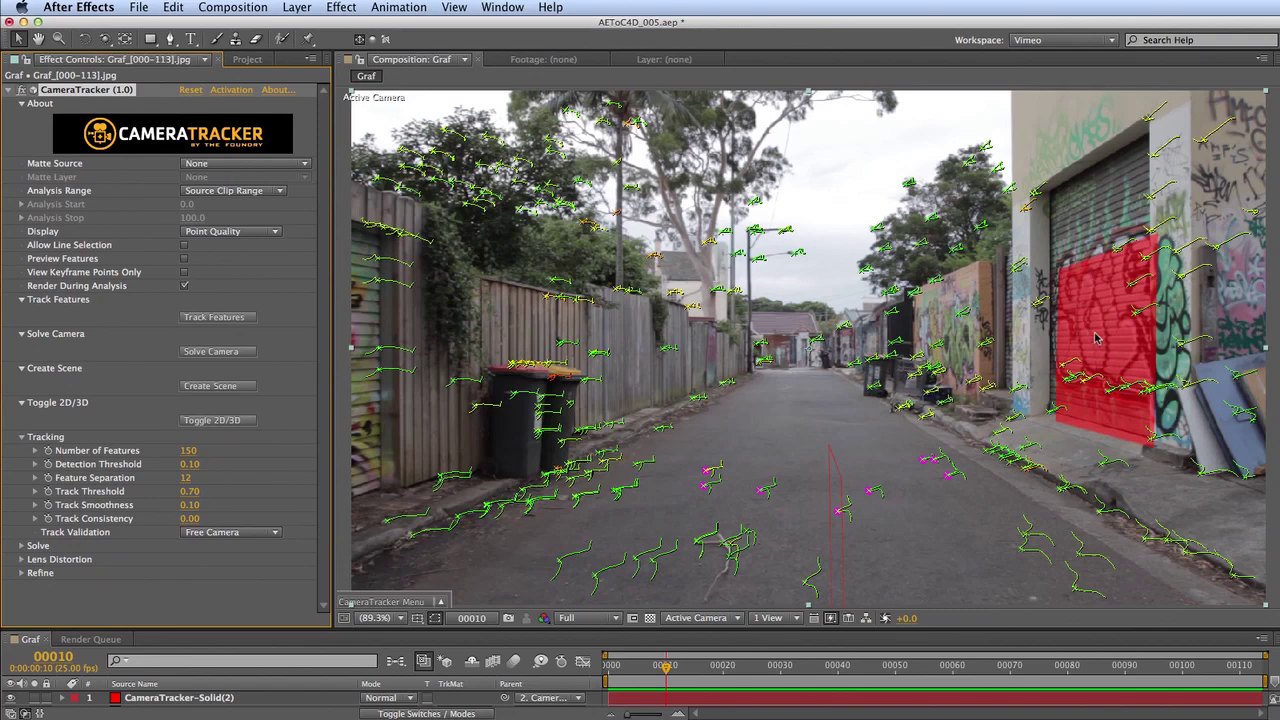
pyautogui.press('space')
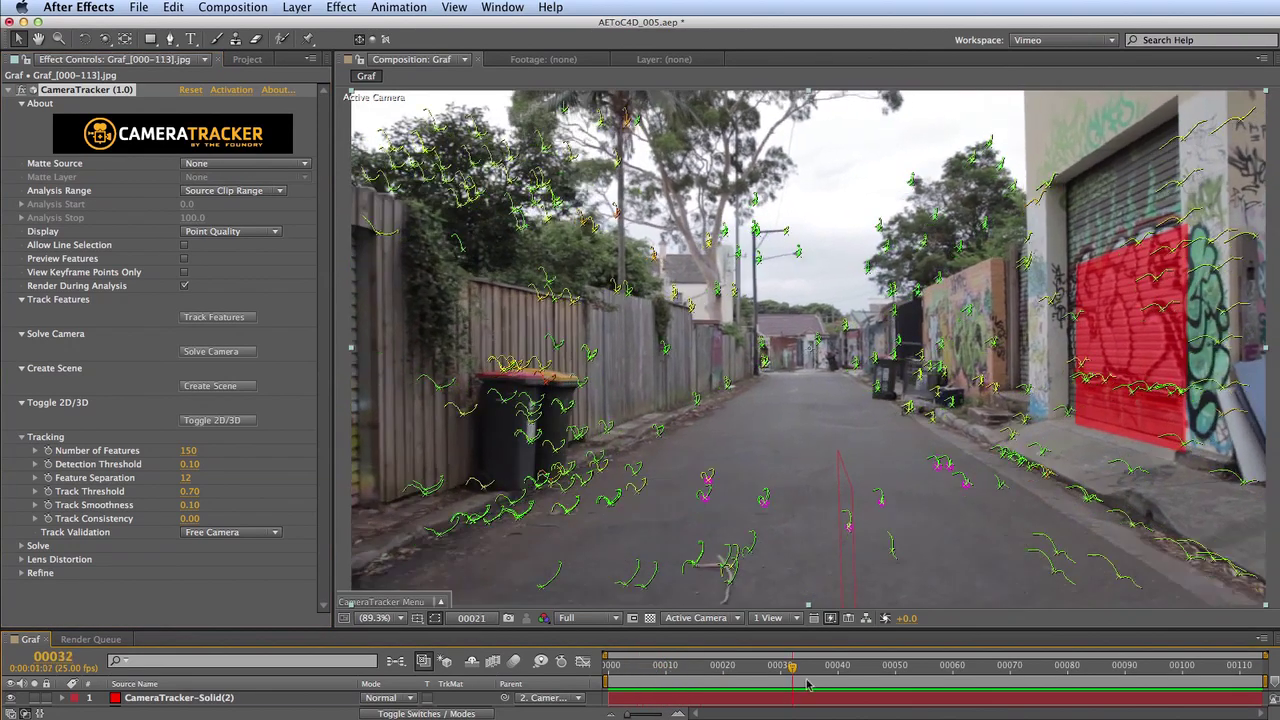
pyautogui.press('Home')
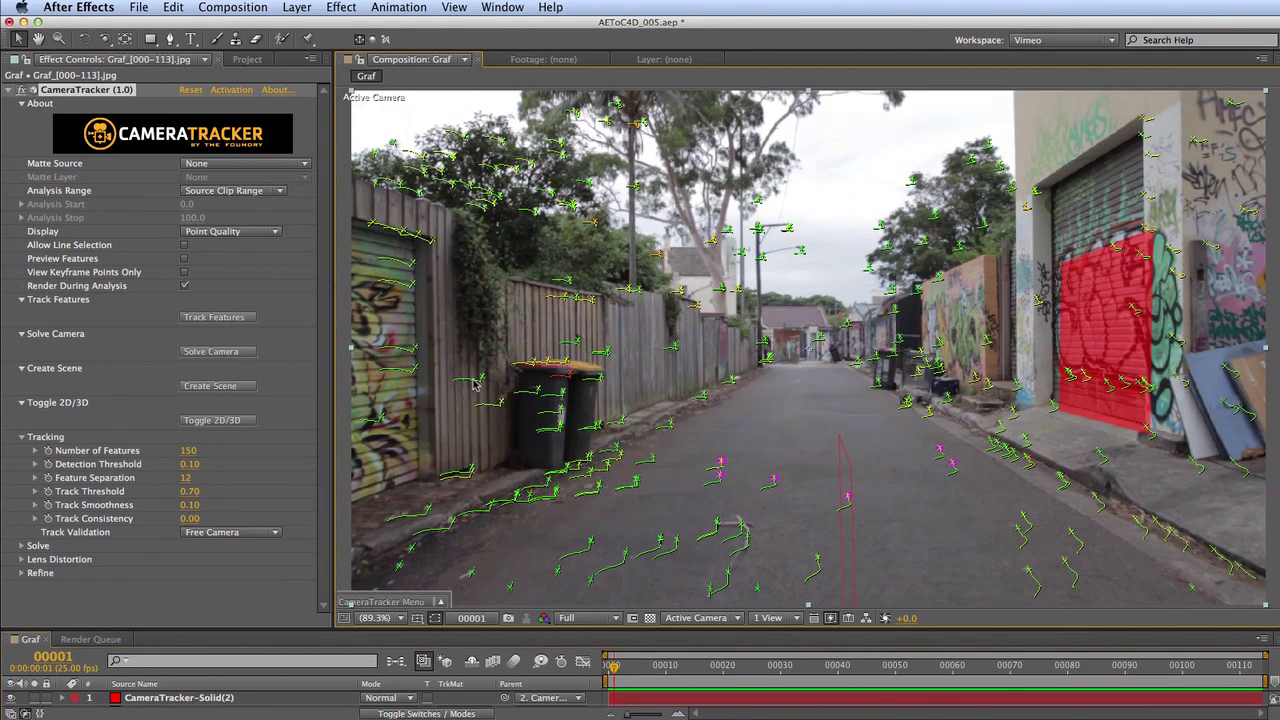
# Step: Create a solid from the selected track points on the fence beside the bins and preview how well it sticks
pyautogui.moveTo(436, 245)
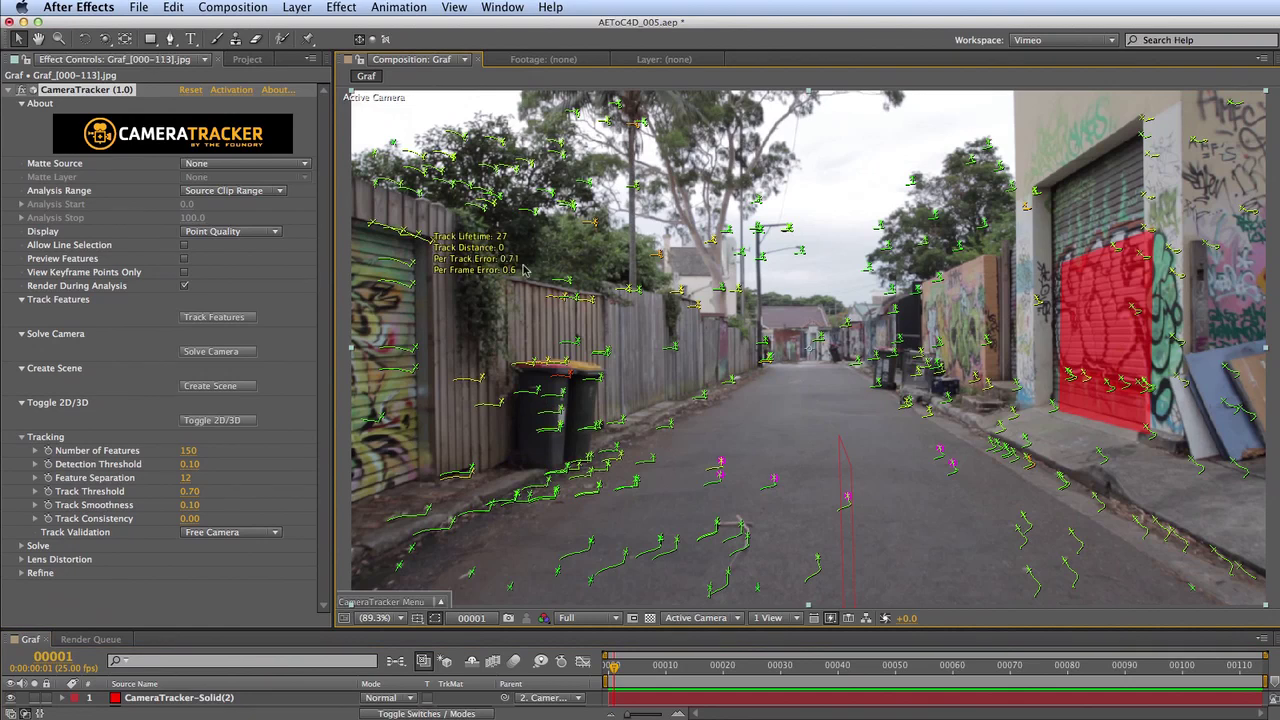
pyautogui.moveTo(624, 424)
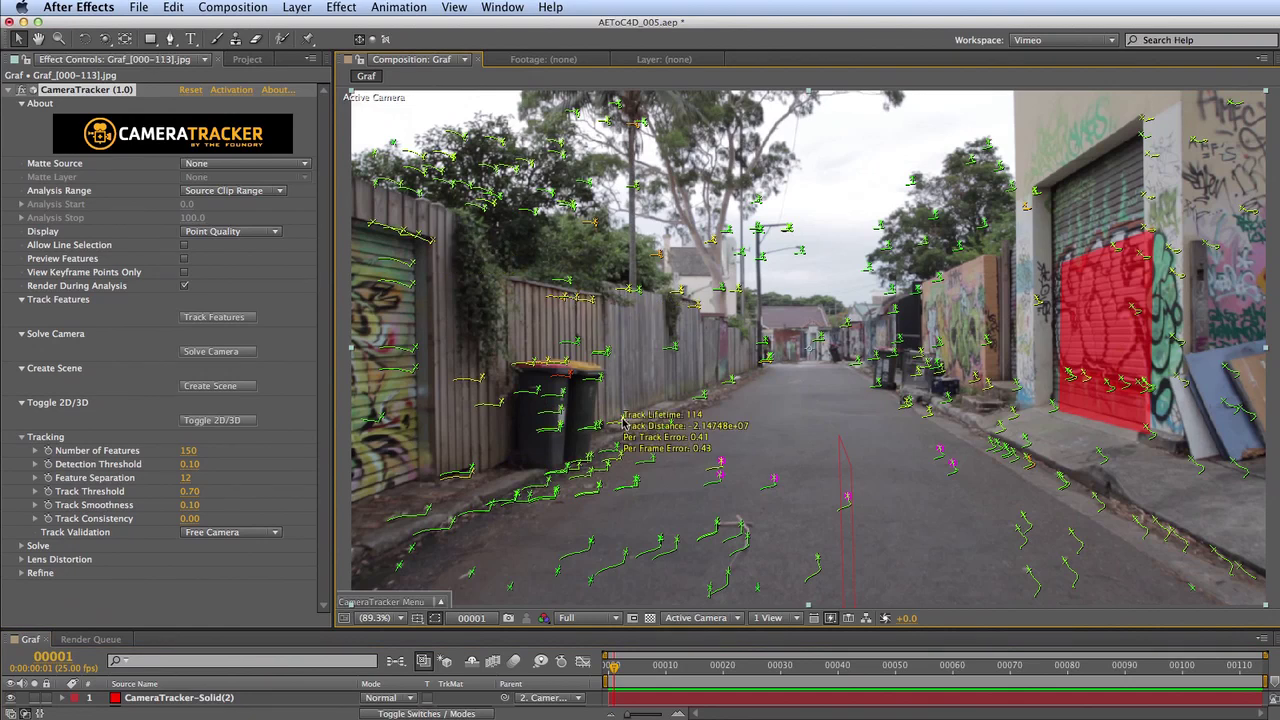
pyautogui.rightClick(798, 376)
pyautogui.moveTo(841, 421)
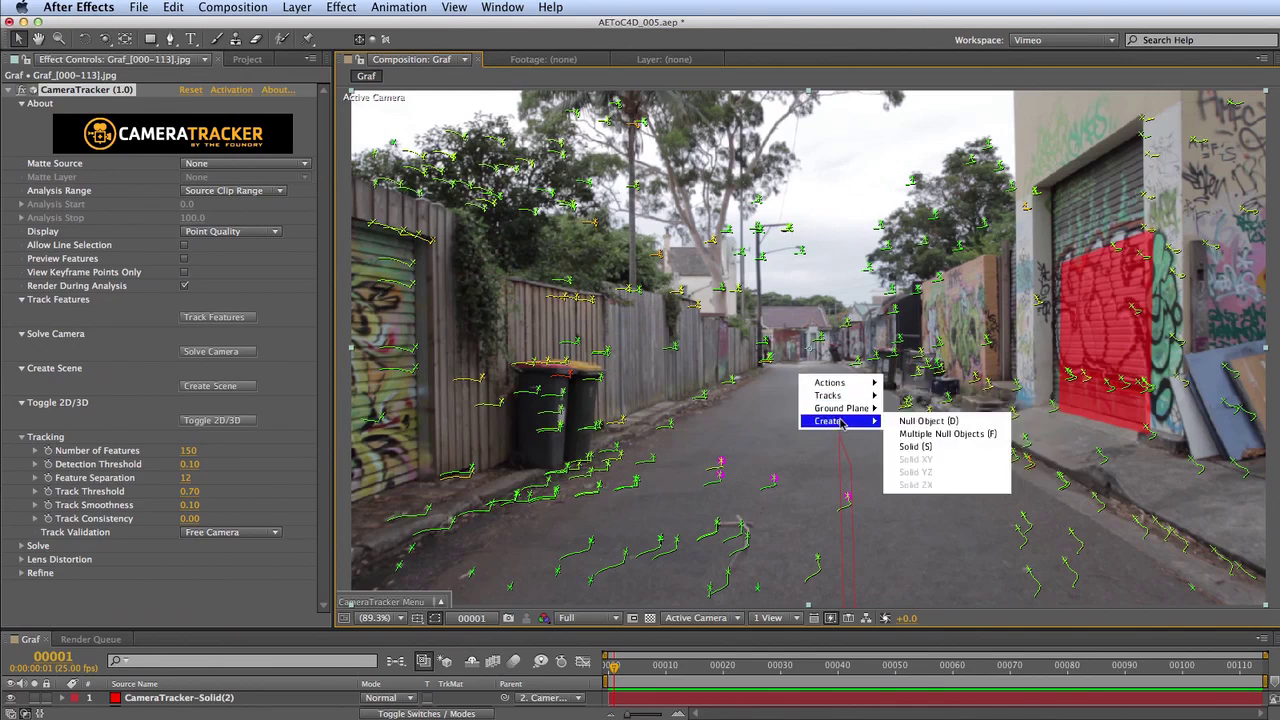
pyautogui.click(913, 446)
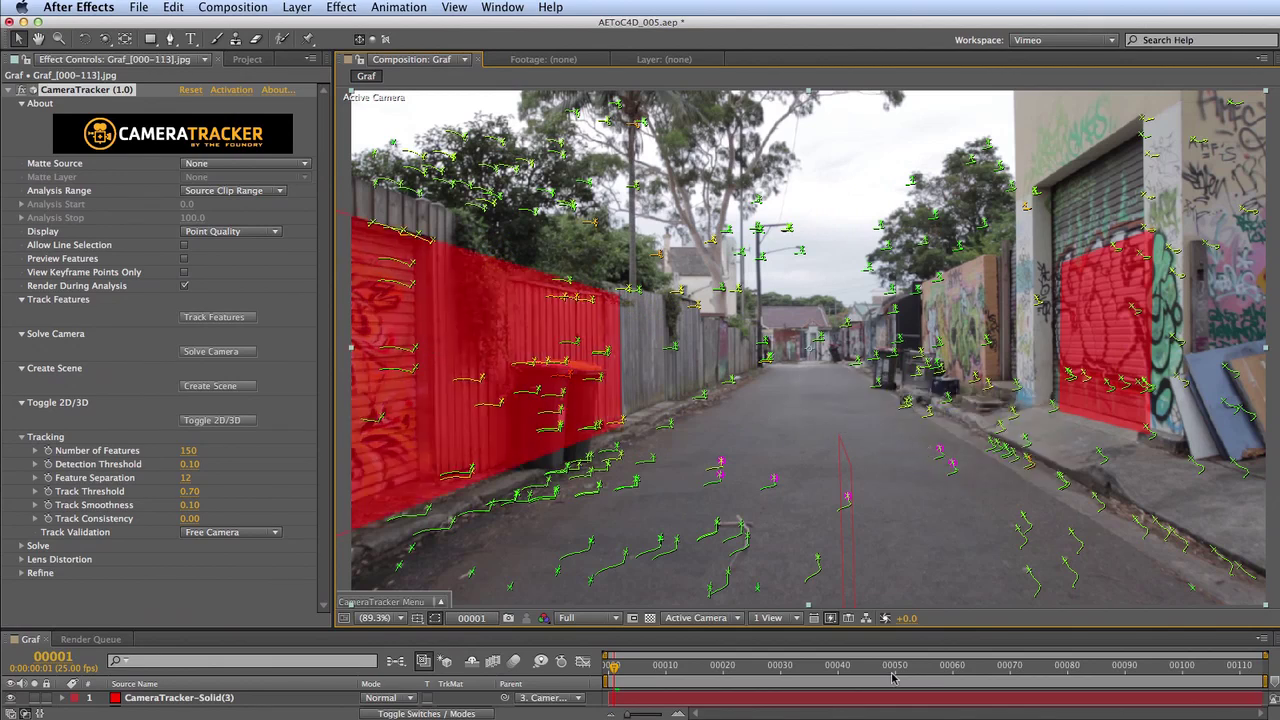
pyautogui.press('space')
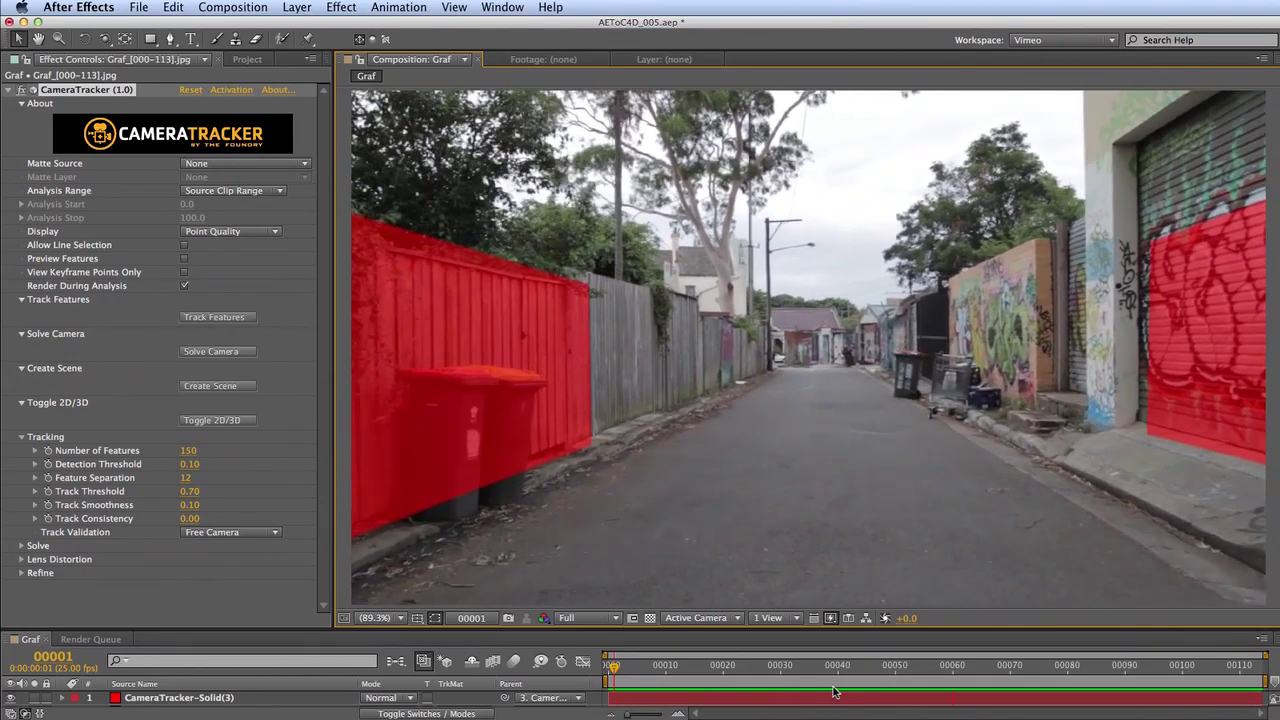
pyautogui.press('space')
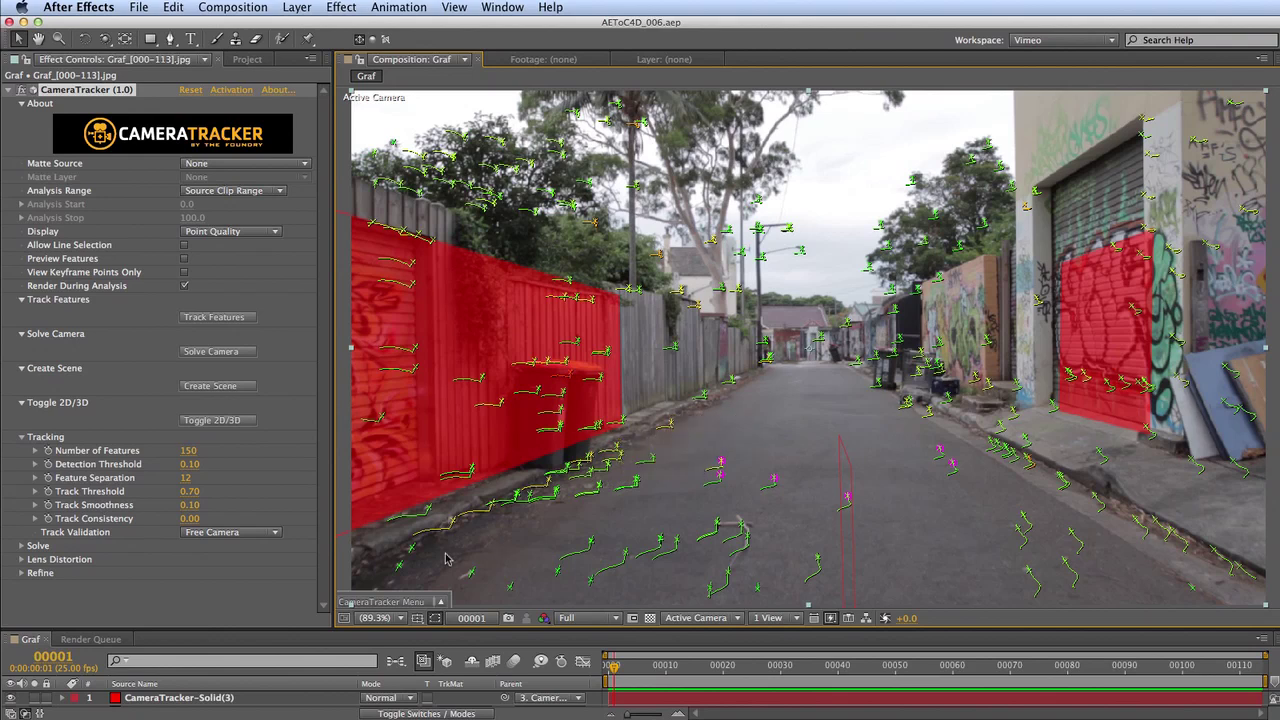
# Step: Create multiple null objects from the track points along both kerbs of the alley
pyautogui.moveTo(926, 411)
pyautogui.moveTo(1011, 451)
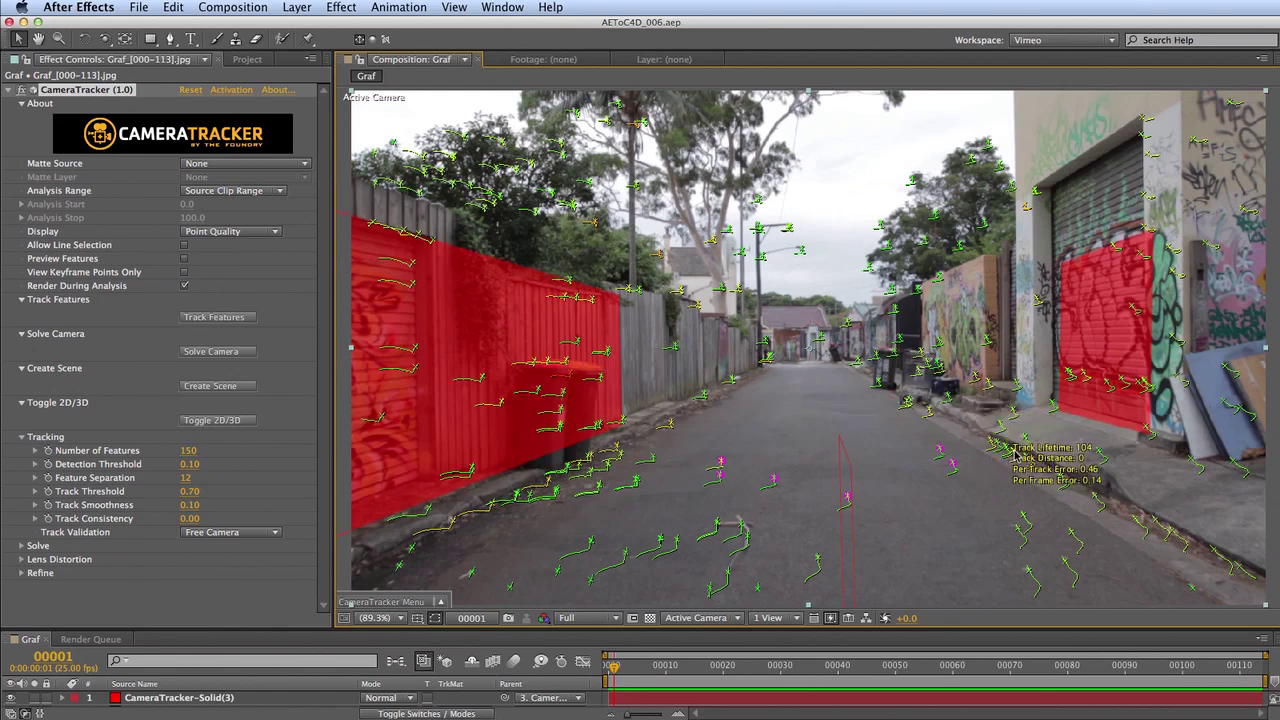
pyautogui.moveTo(1063, 481)
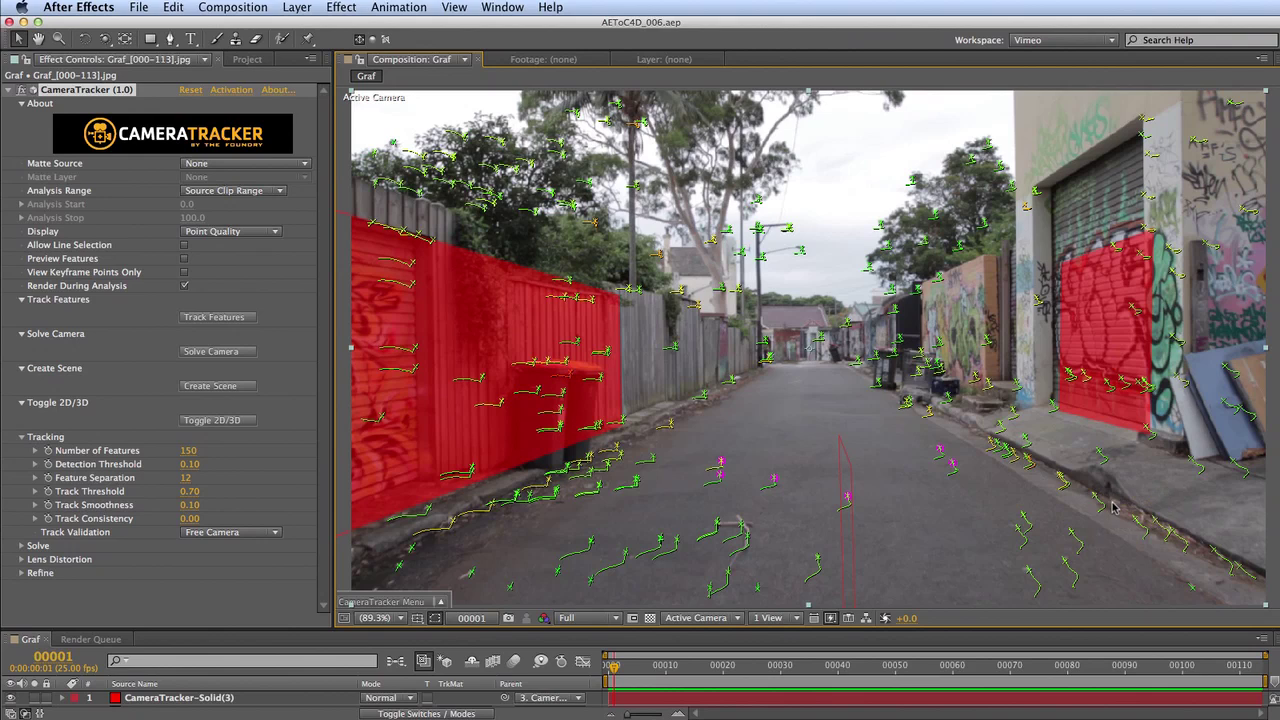
pyautogui.moveTo(1160, 537)
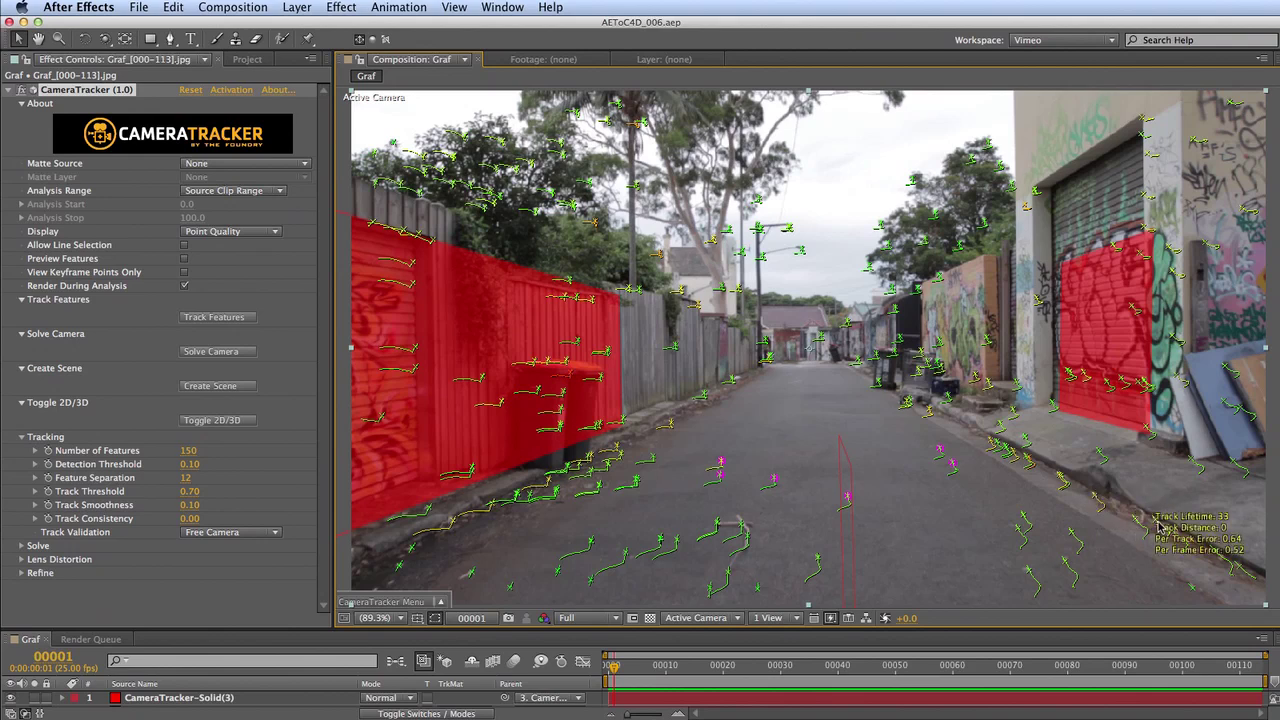
pyautogui.moveTo(1240, 568)
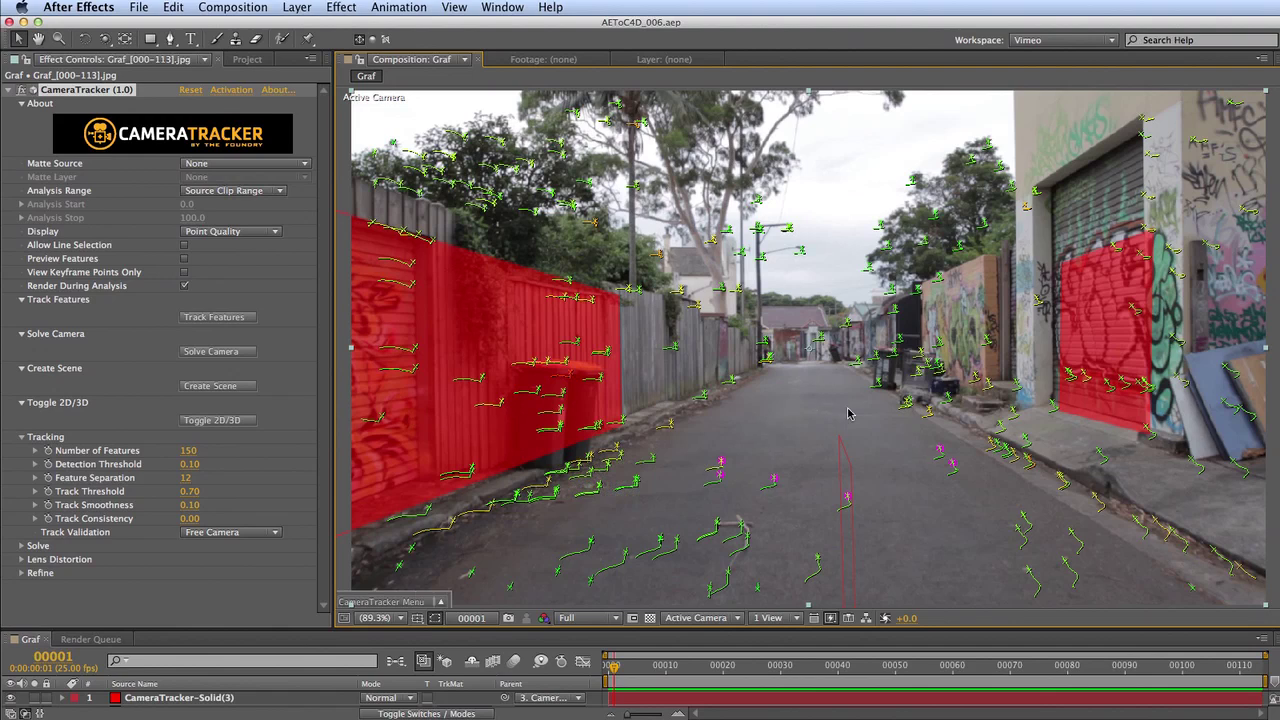
pyautogui.rightClick(813, 396)
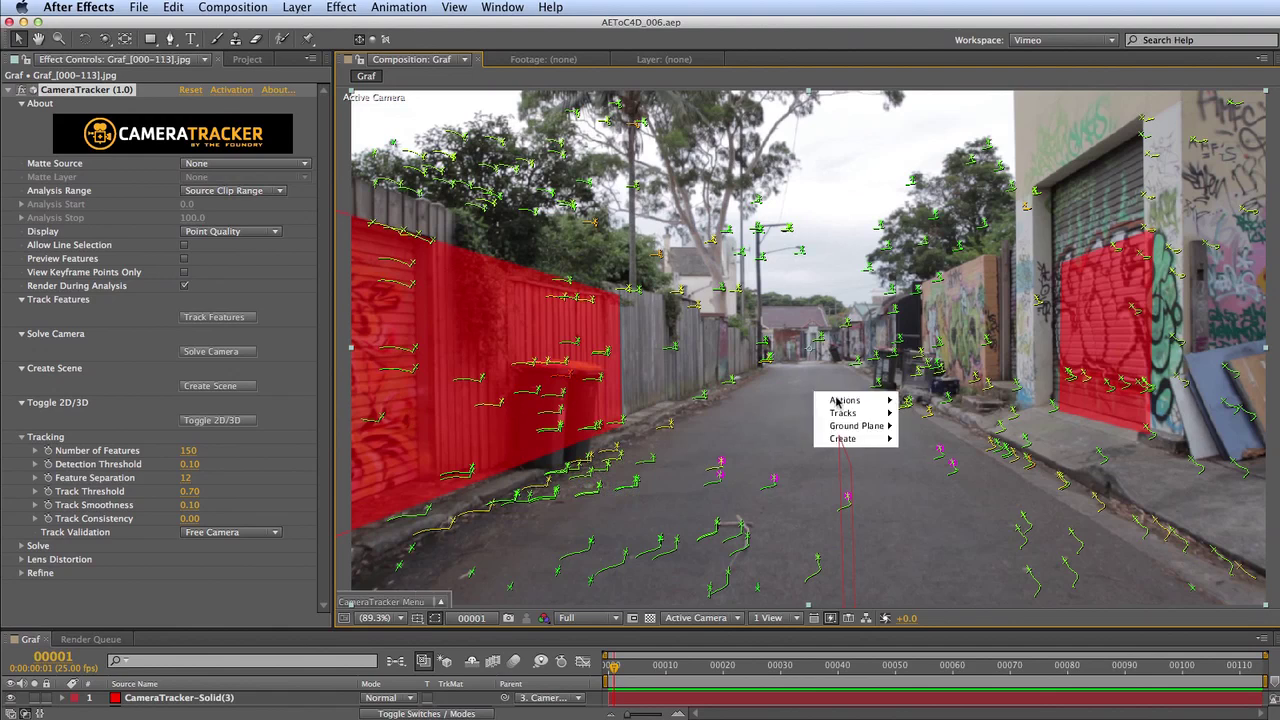
pyautogui.moveTo(848, 442)
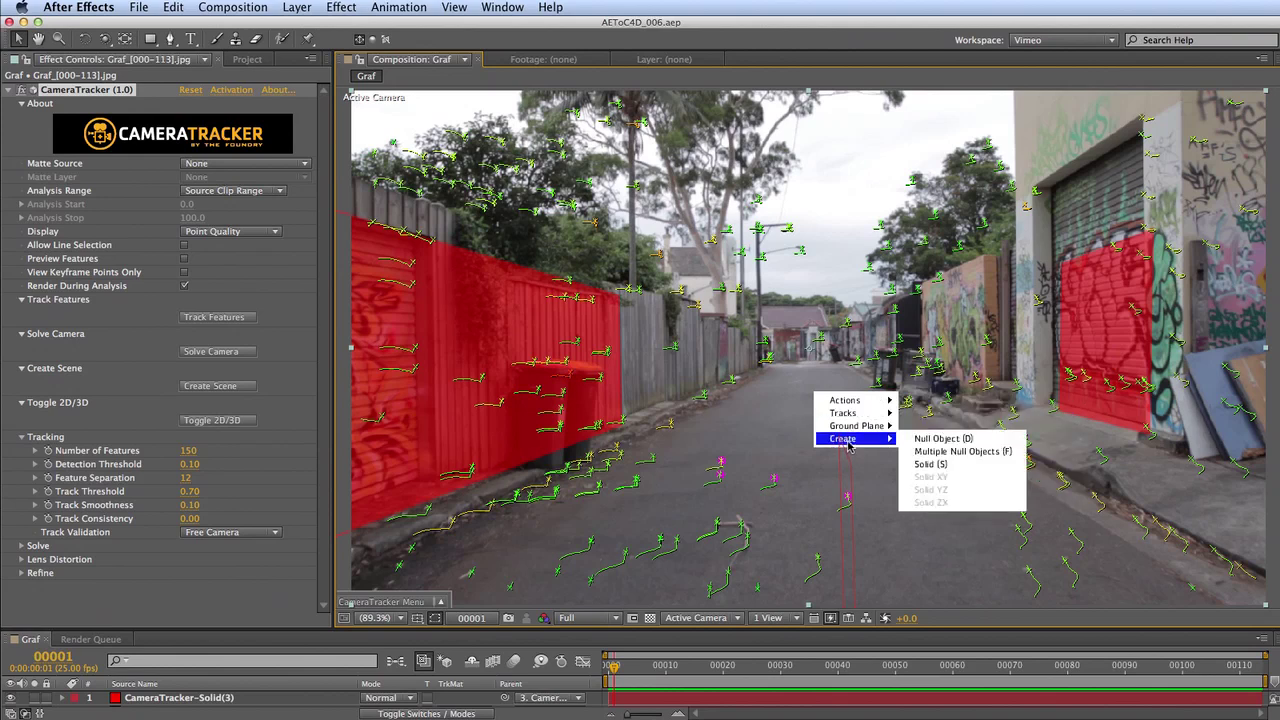
pyautogui.click(976, 452)
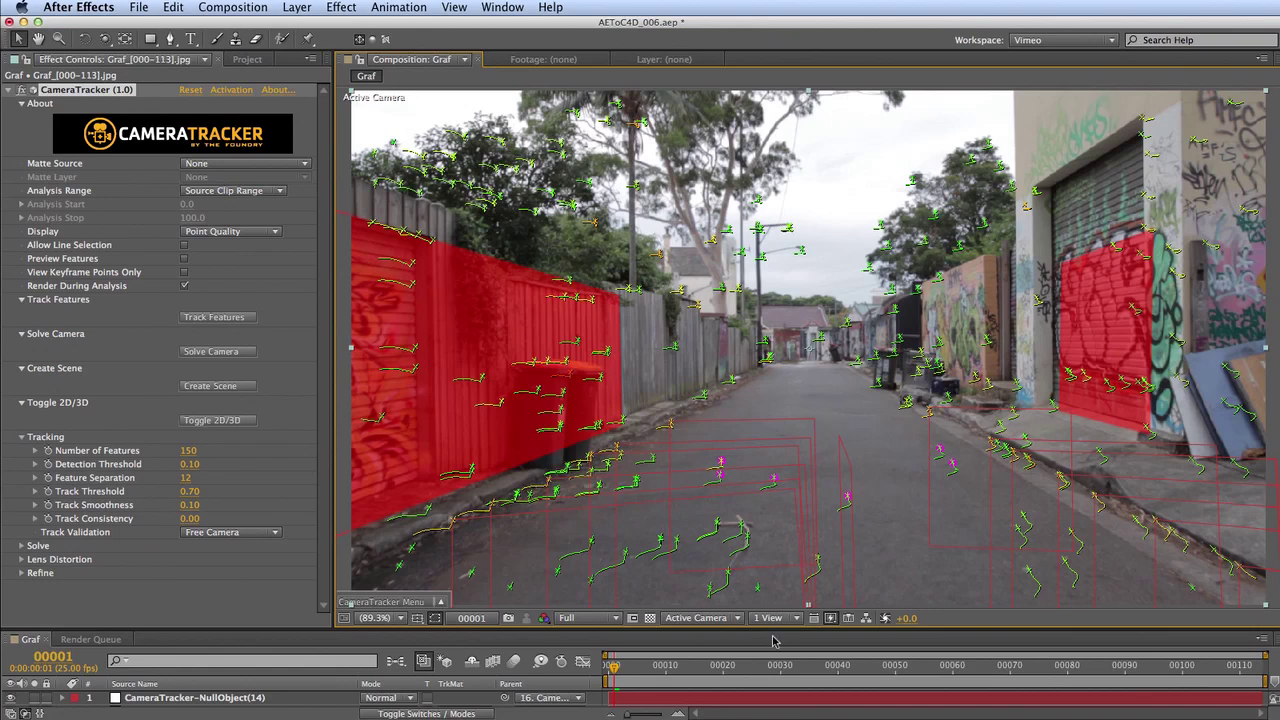
# Step: Enlarge the timeline to show the new null layers and inspect the solid settings of CameraTracker-NullObject(2)
pyautogui.moveTo(771, 628); pyautogui.dragTo(778, 372)
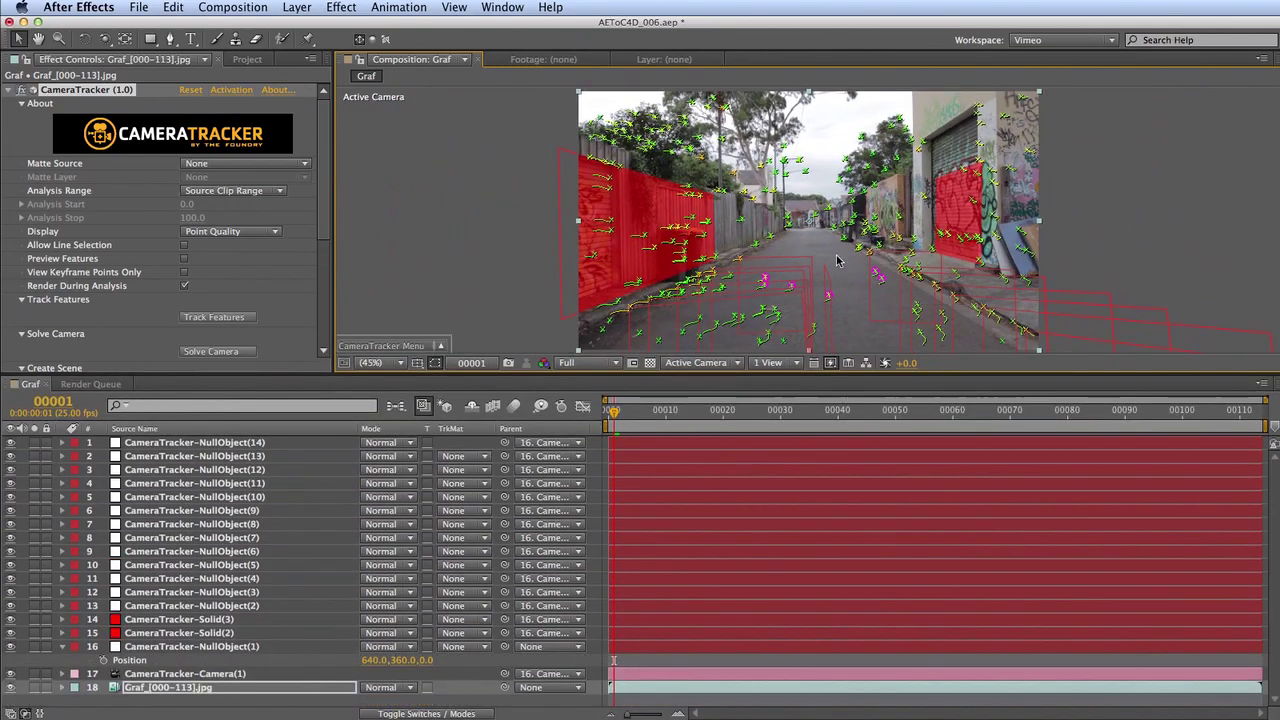
pyautogui.moveTo(838, 226)
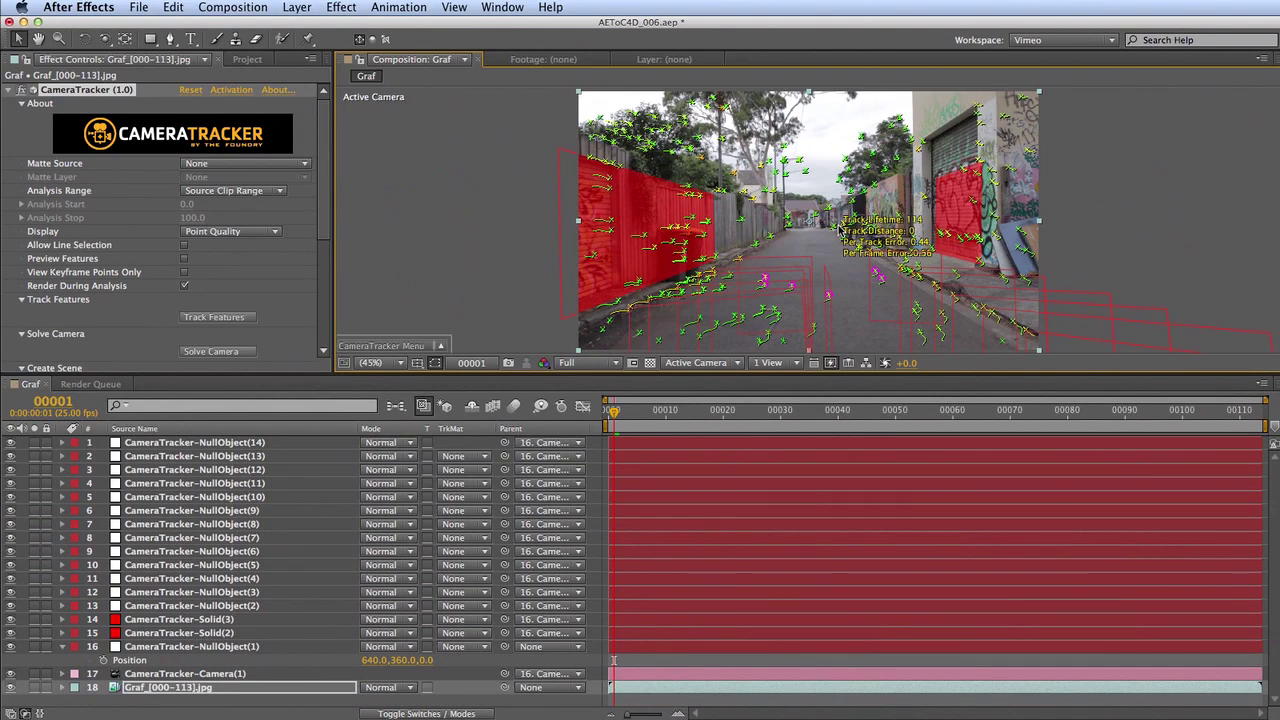
pyautogui.click(236, 607)
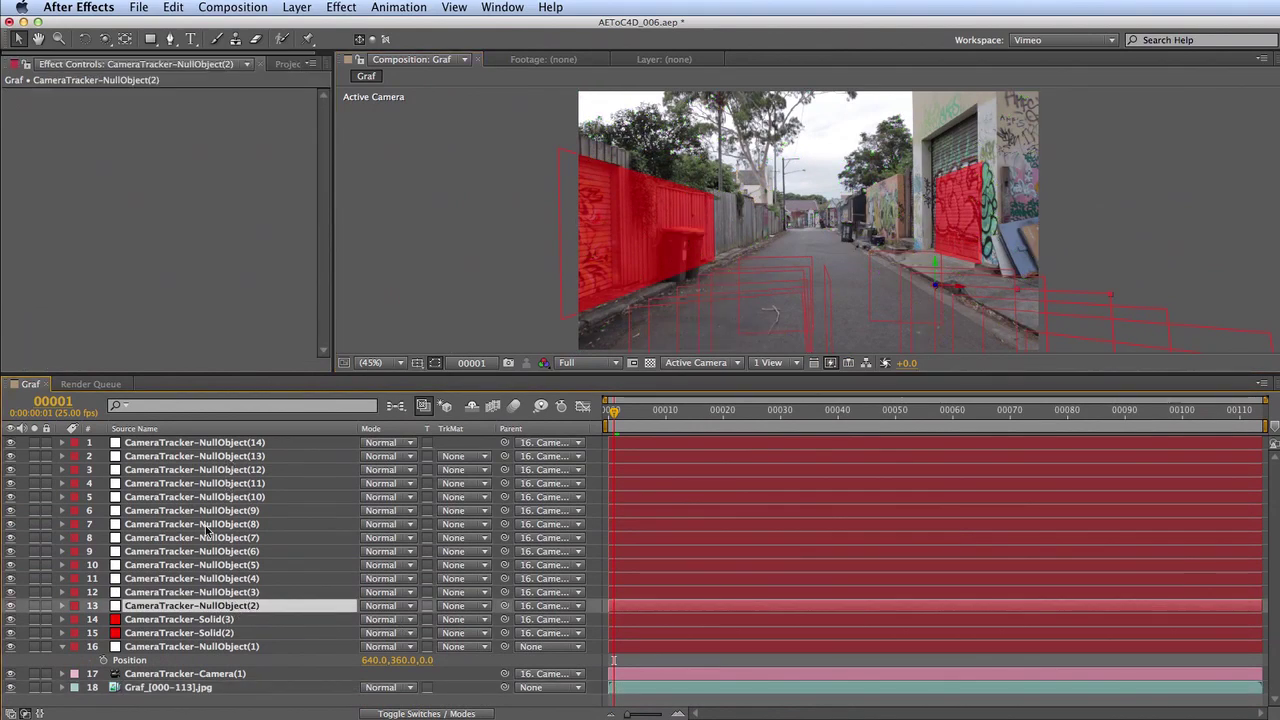
pyautogui.press('super+shift+y')
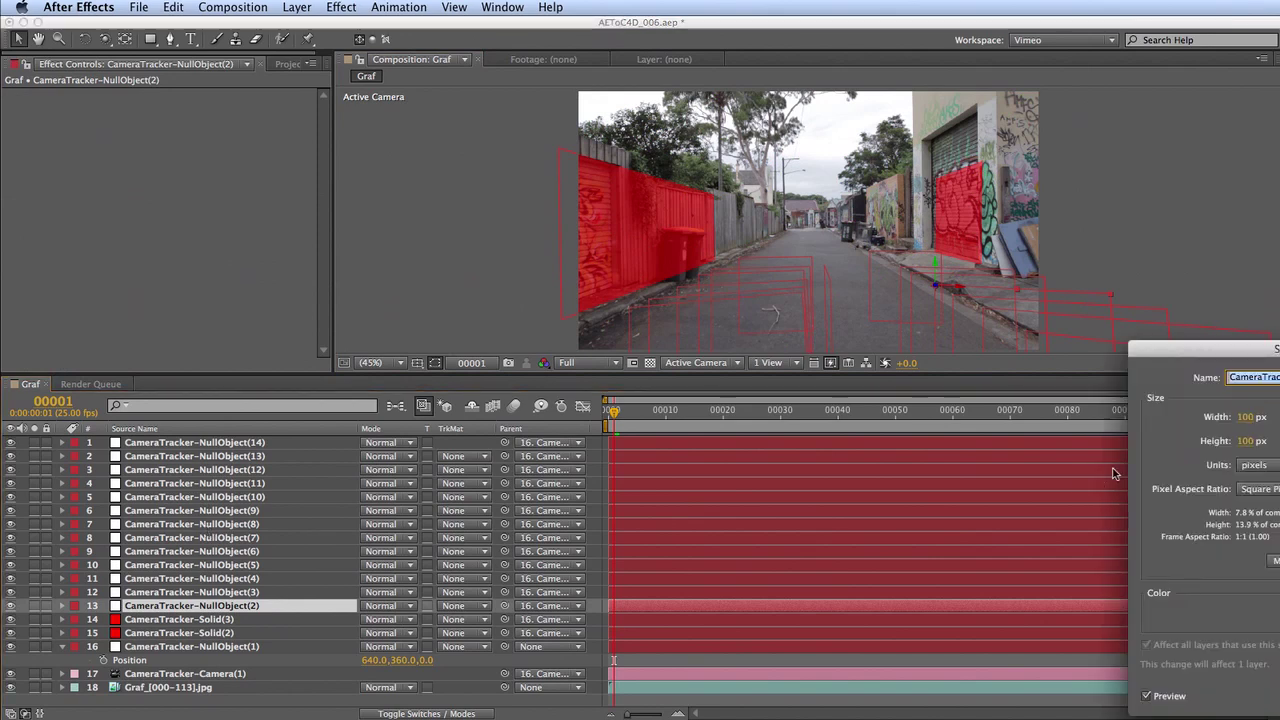
pyautogui.moveTo(1275, 350); pyautogui.dragTo(738, 198)
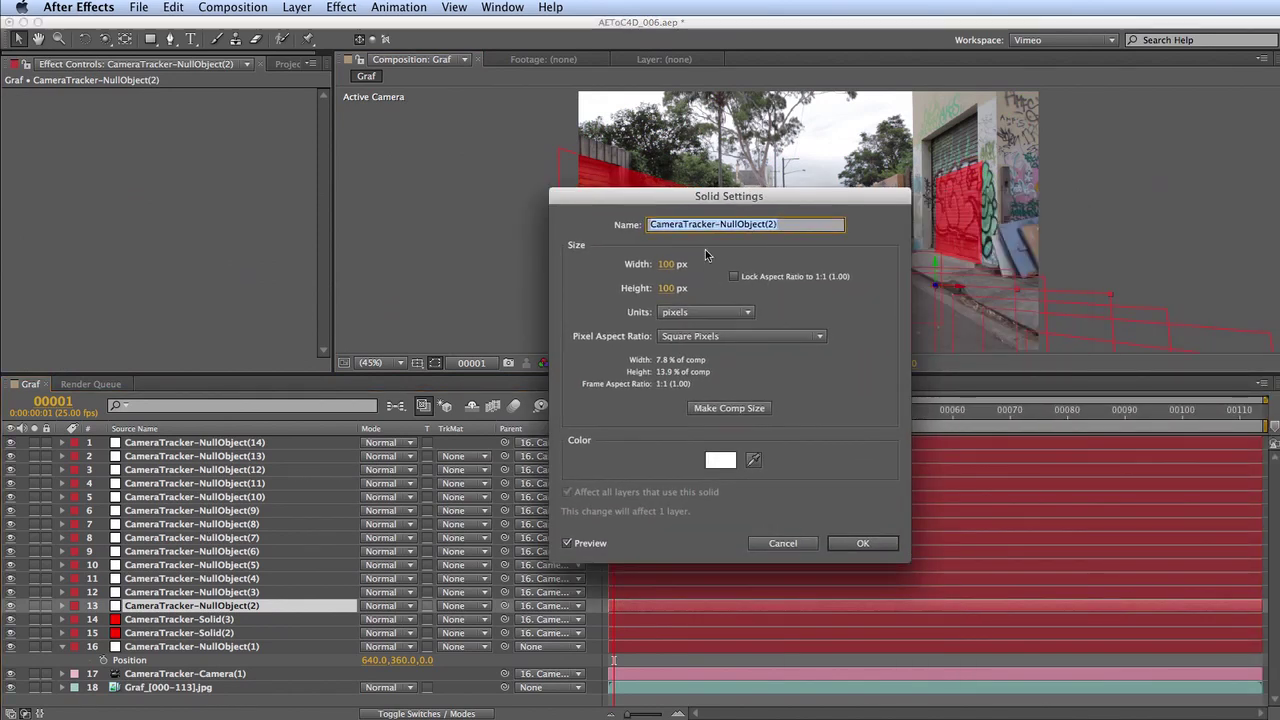
pyautogui.click(780, 545)
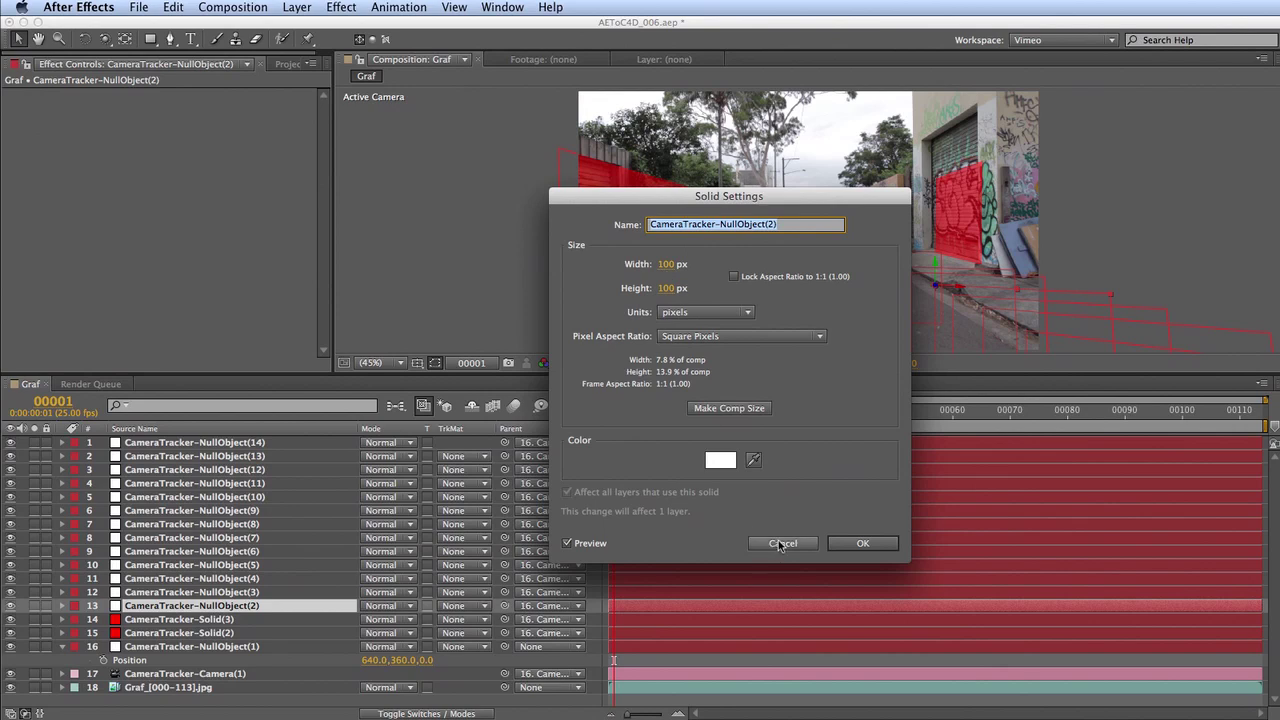
# Step: Set the anchor point of CameraTracker-NullObject(2) through (14) to 50, 50, 0 and check the nulls in an enlarged view
pyautogui.keyDown('shift'); pyautogui.click(222, 446); pyautogui.keyUp('shift')
pyautogui.press('a')
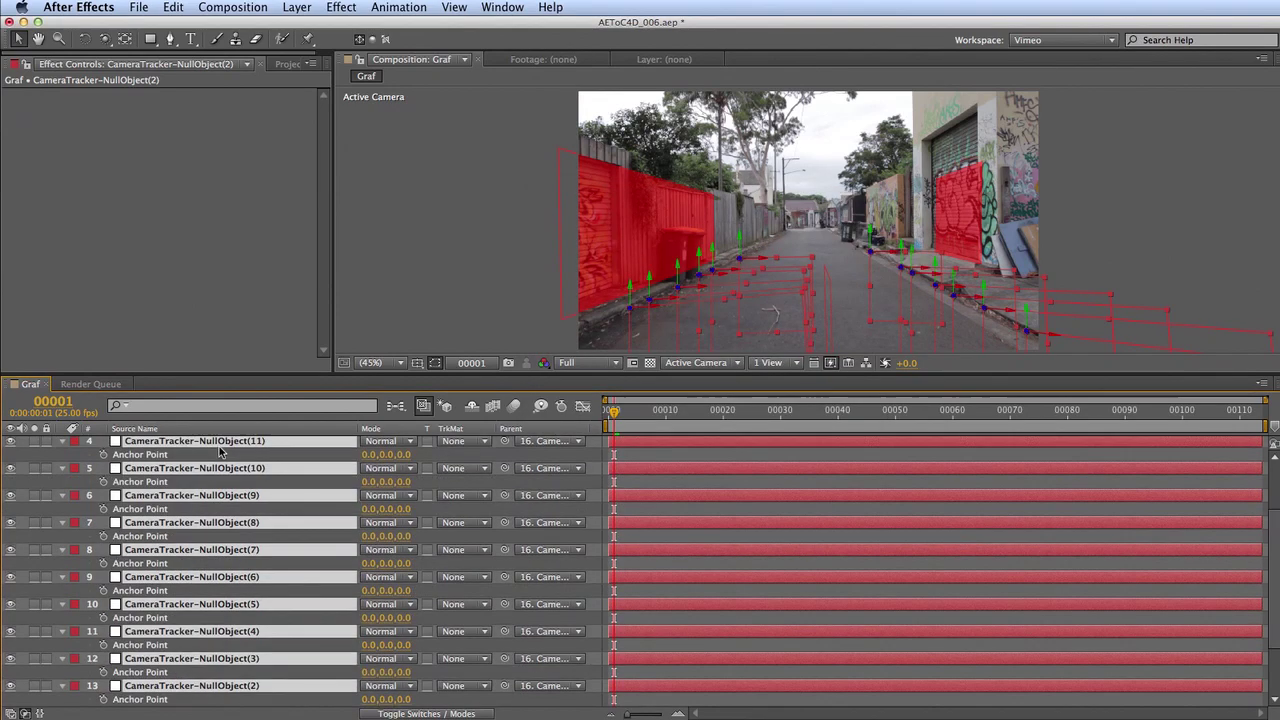
pyautogui.click(367, 455)
pyautogui.write('50')
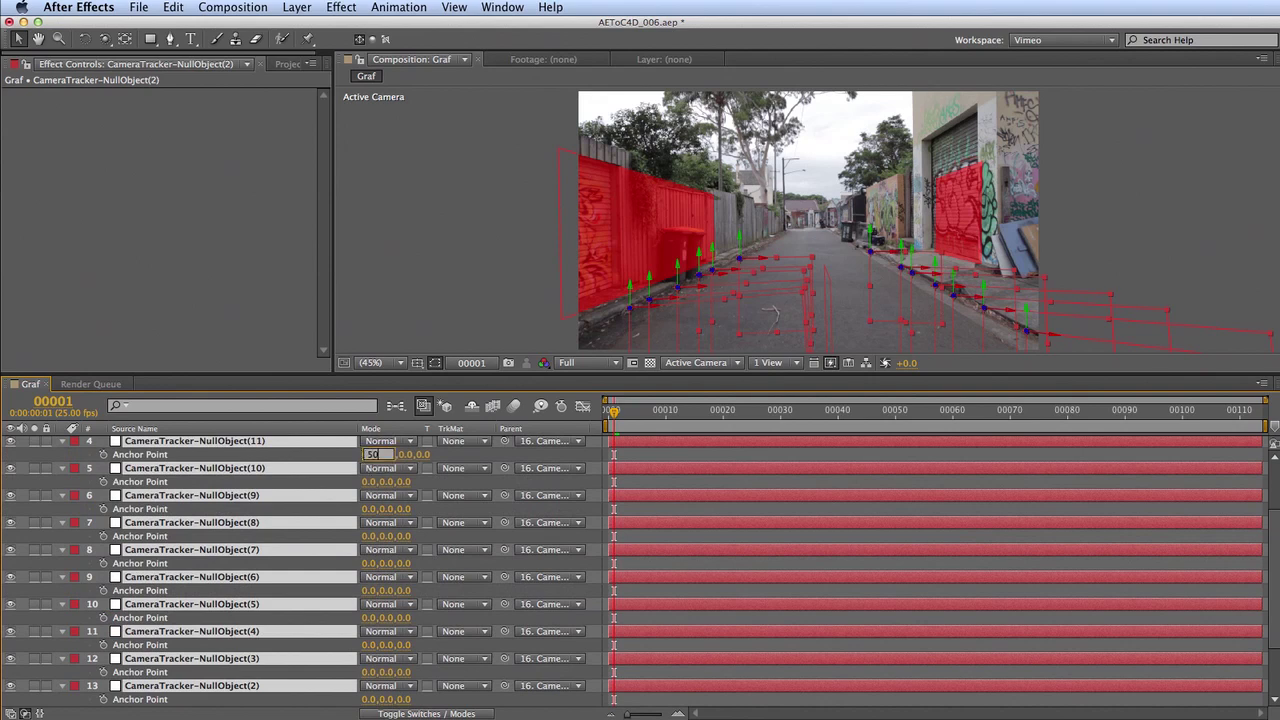
pyautogui.press('Tab')
pyautogui.write('50')
pyautogui.press('Tab')
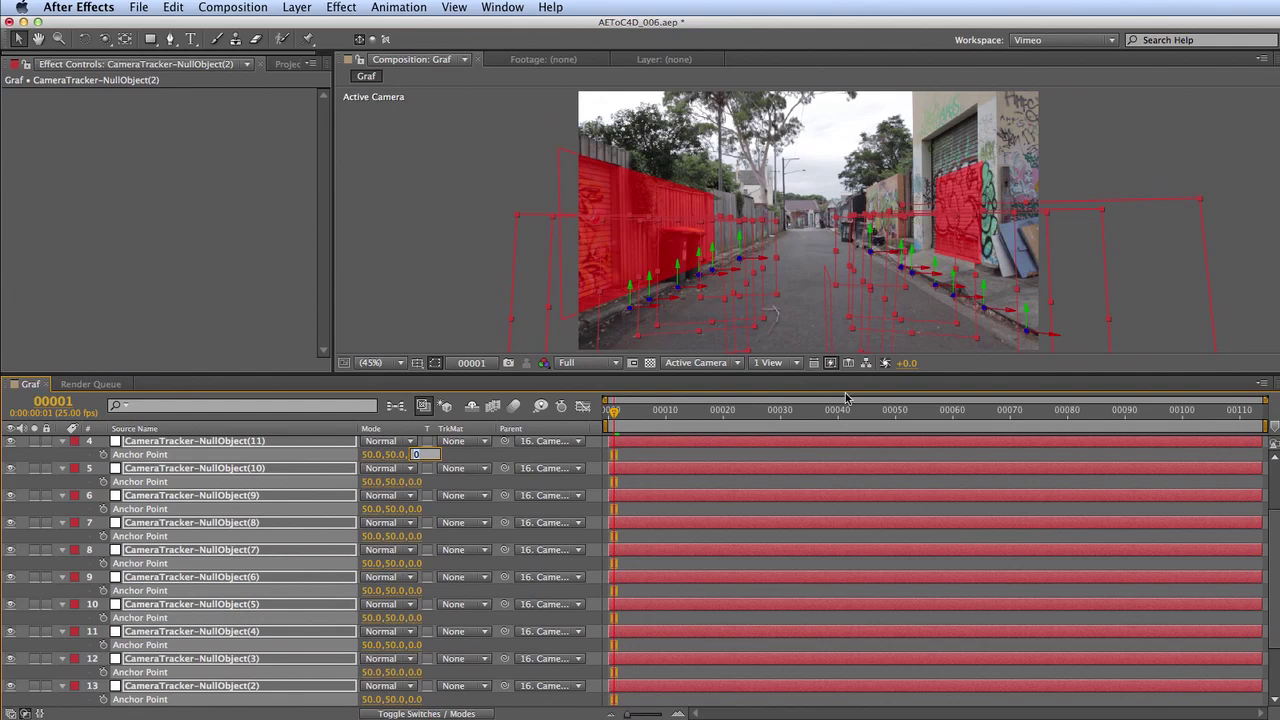
pyautogui.press('Return')
pyautogui.moveTo(855, 397); pyautogui.dragTo(855, 628)
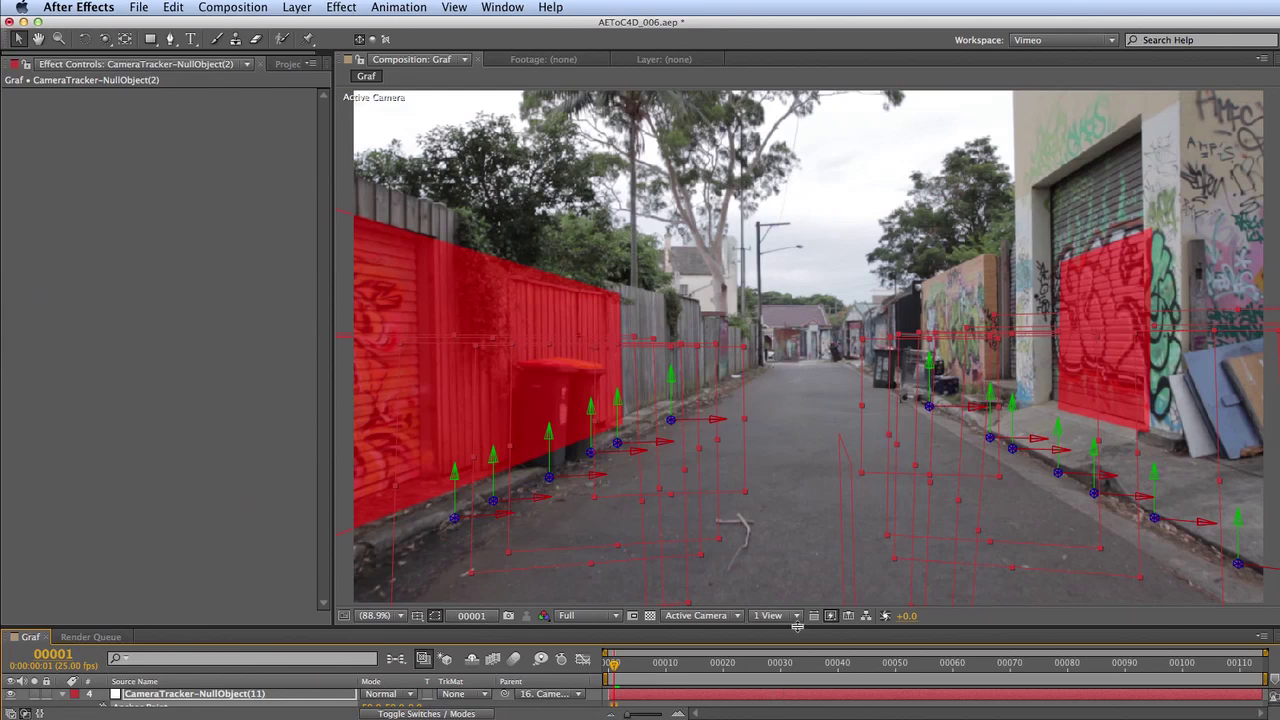
pyautogui.moveTo(798, 628); pyautogui.dragTo(800, 372)
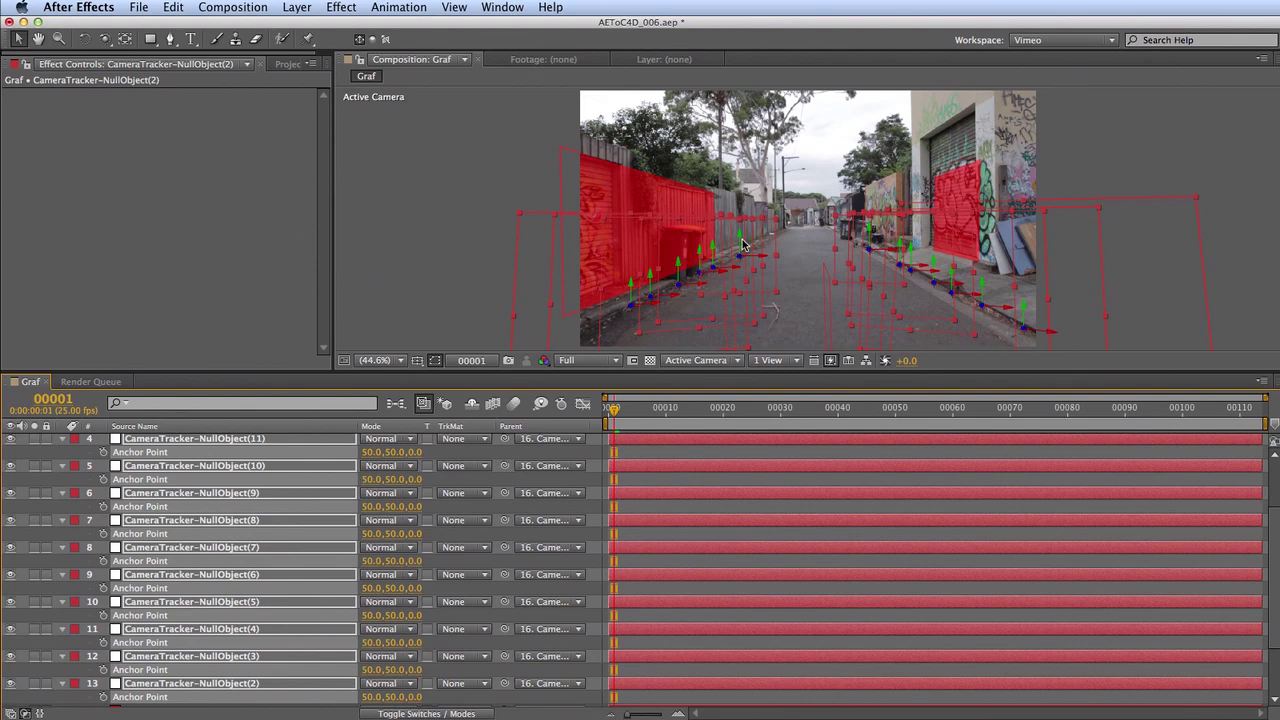
# Step: Collapse the layers' open properties and save an incremented project version, AEToC4D_007
pyautogui.keyDown('super'); pyautogui.click(66, 441); pyautogui.keyUp('super')
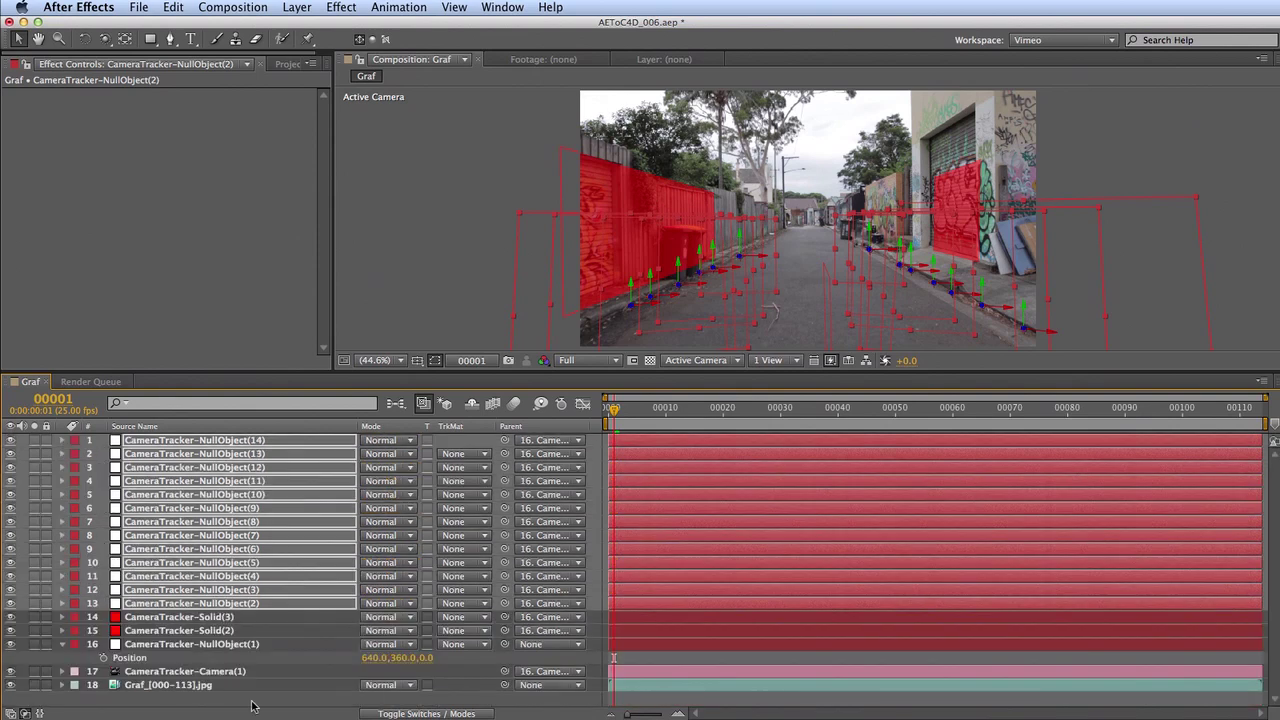
pyautogui.click(140, 645)
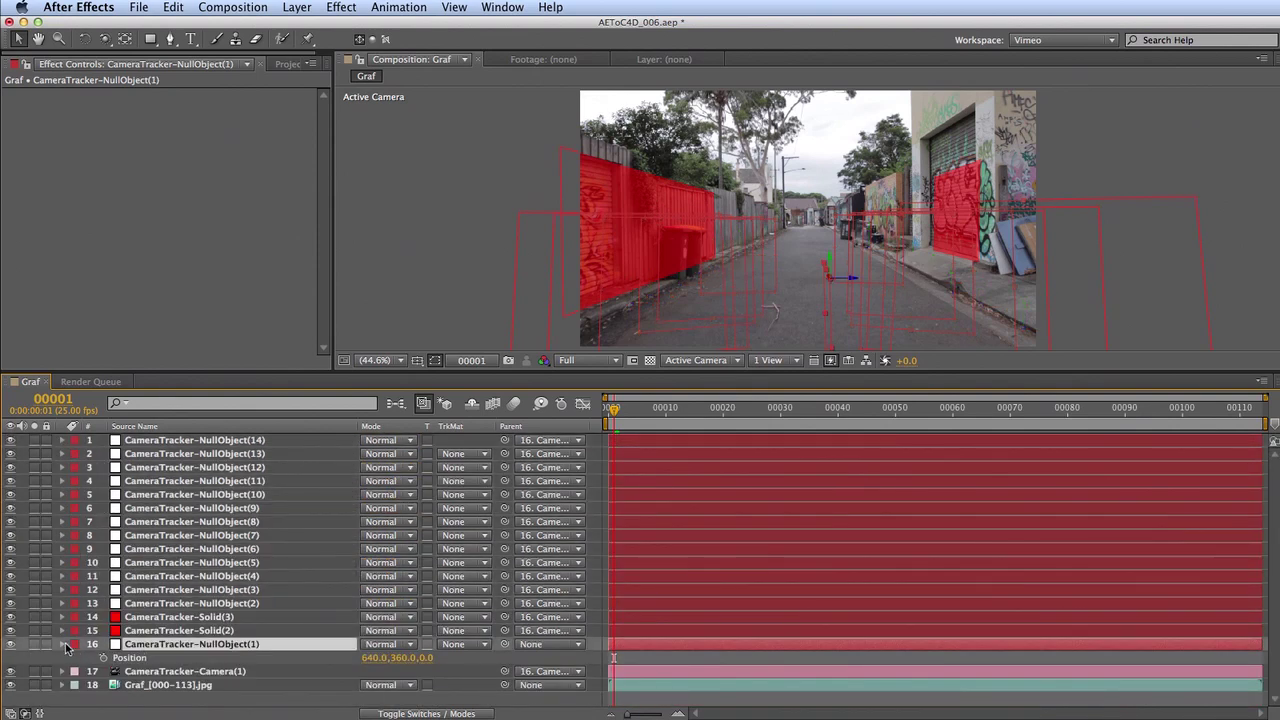
pyautogui.click(61, 644)
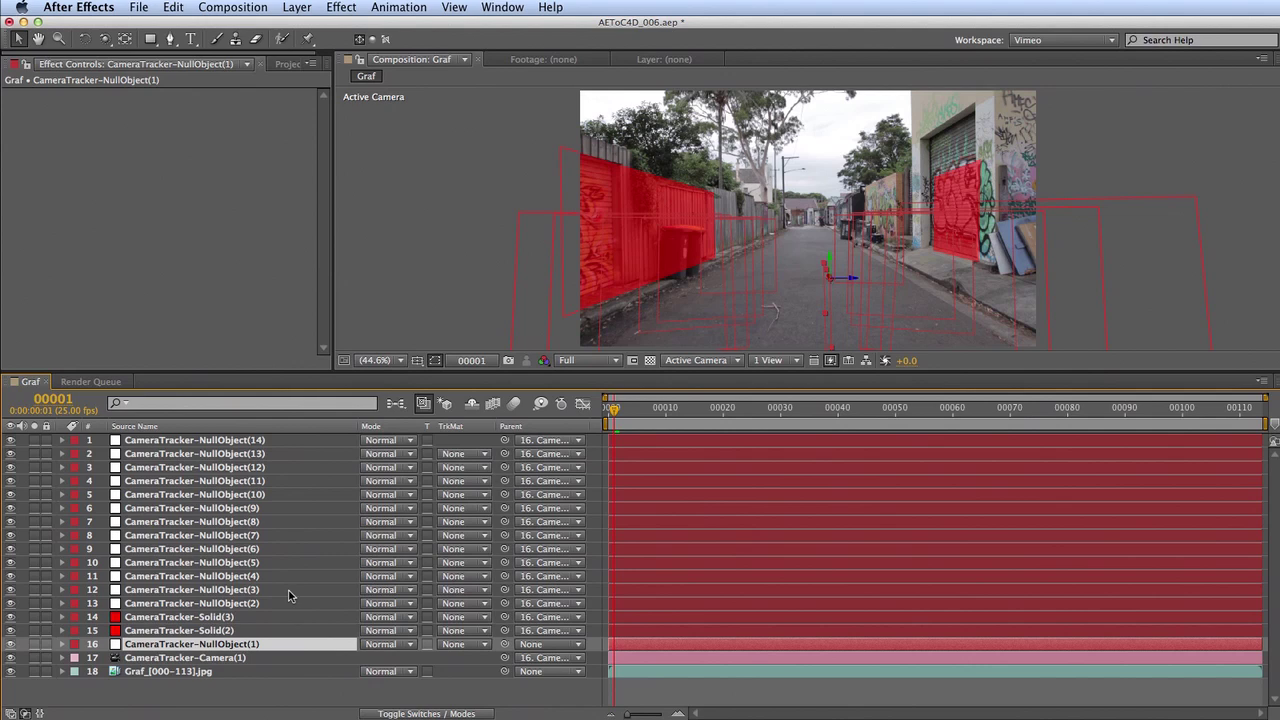
pyautogui.press('alt+shift+super+s')
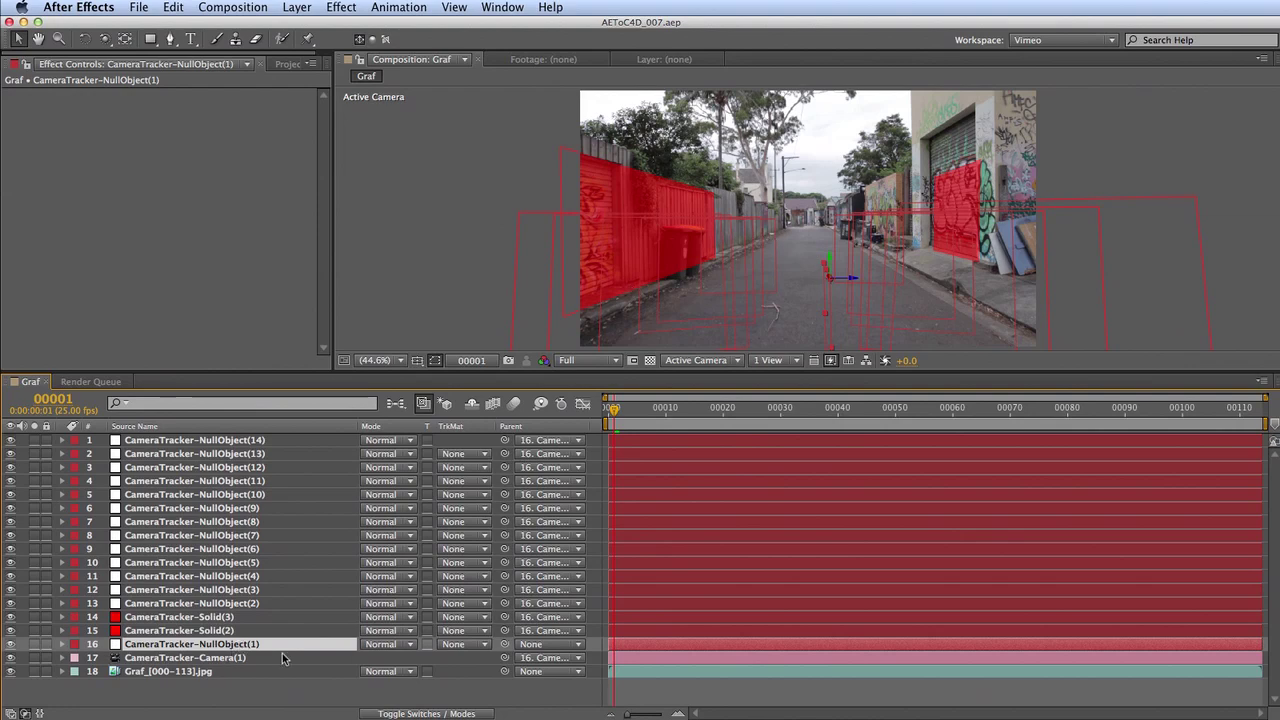
# Step: Set the position of the parent null CameraTracker-NullObject(1) to 0, 0, 0 and collapse its properties
pyautogui.press('p')
pyautogui.click(374, 658)
pyautogui.write('0')
pyautogui.press('Tab')
pyautogui.write('0')
pyautogui.press('Return')
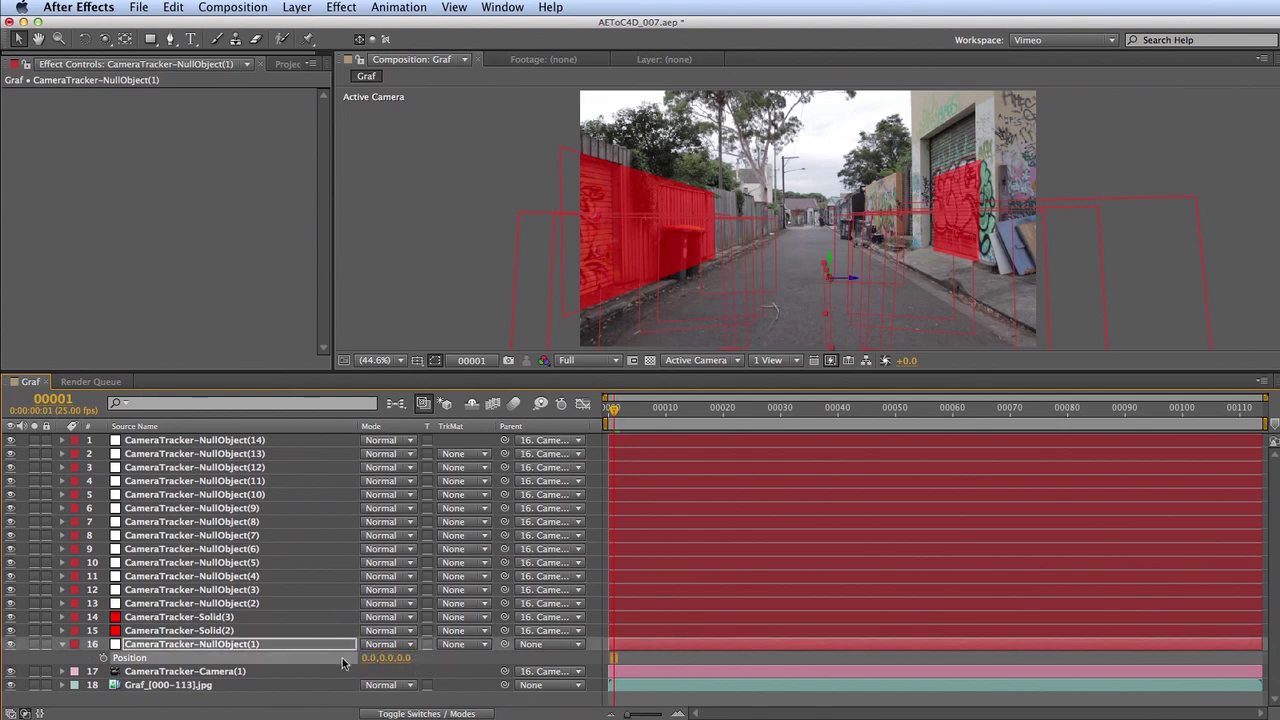
pyautogui.click(284, 645)
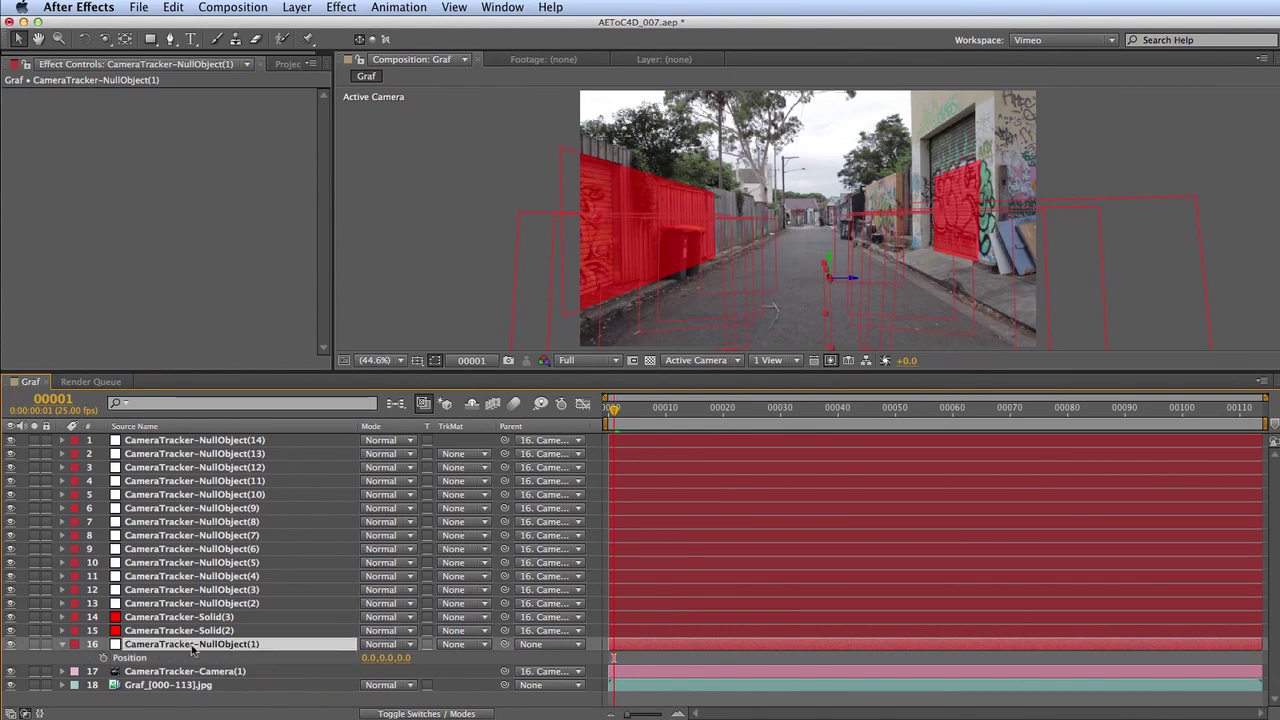
pyautogui.click(62, 645)
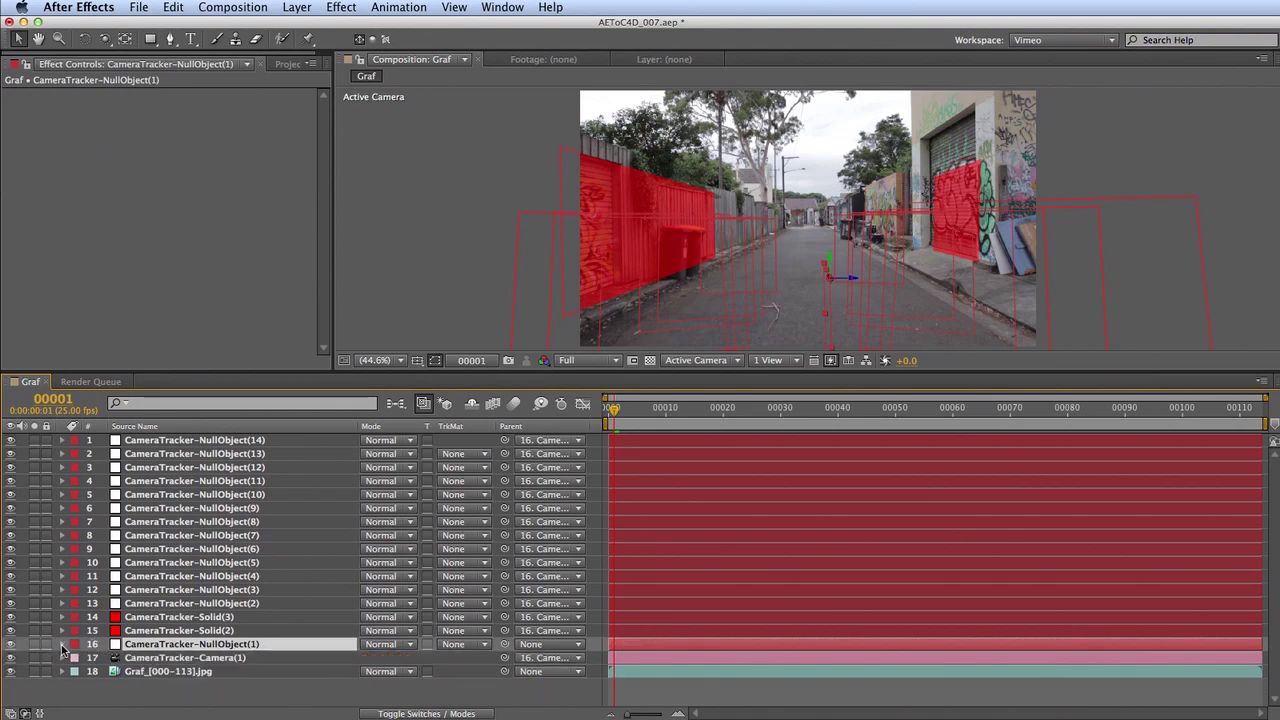
# Step: Move the current time to frame 0 and save an incremented project version, AEToC4D_008
pyautogui.moveTo(618, 412); pyautogui.dragTo(606, 440)
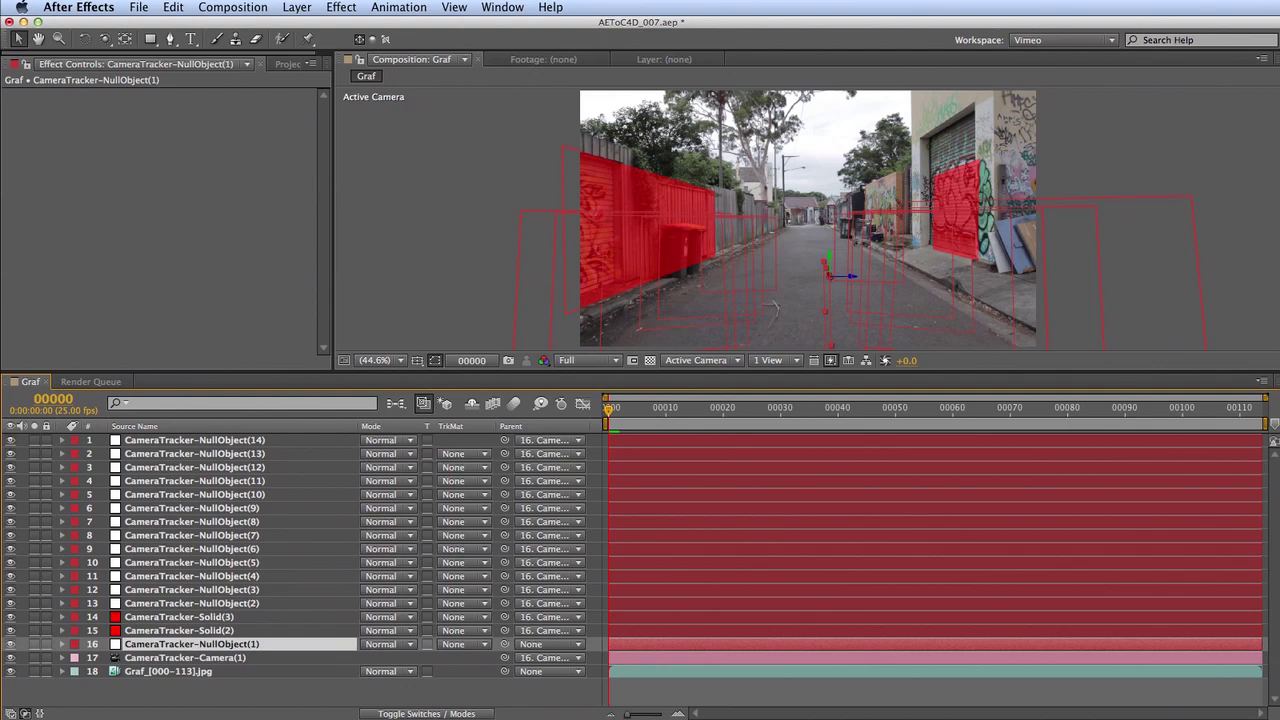
pyautogui.click(127, 7)
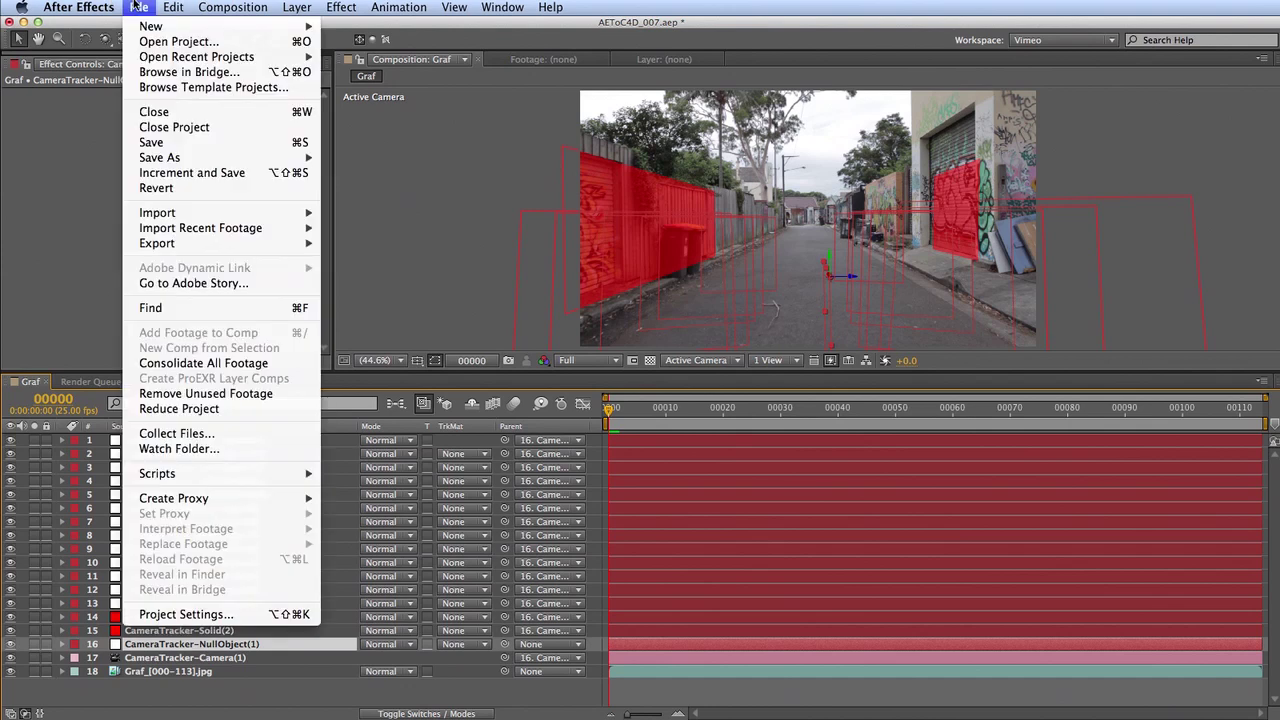
pyautogui.moveTo(158, 243)
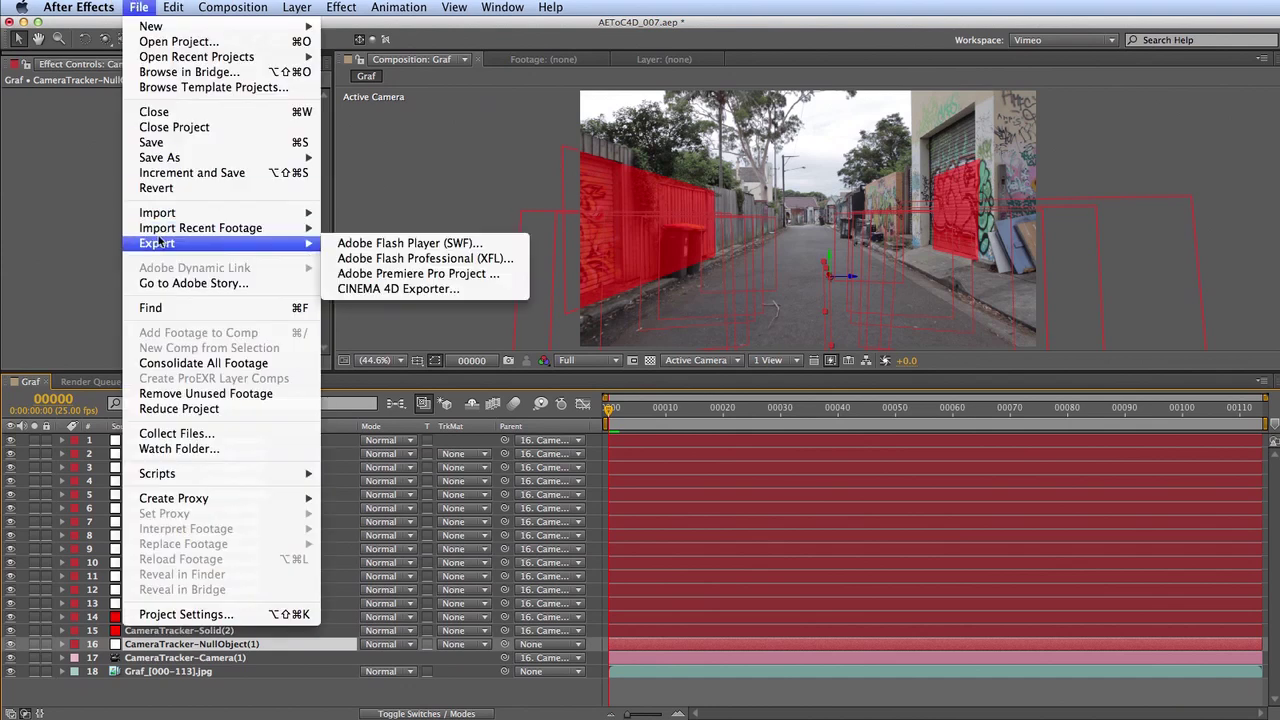
pyautogui.click(416, 308)
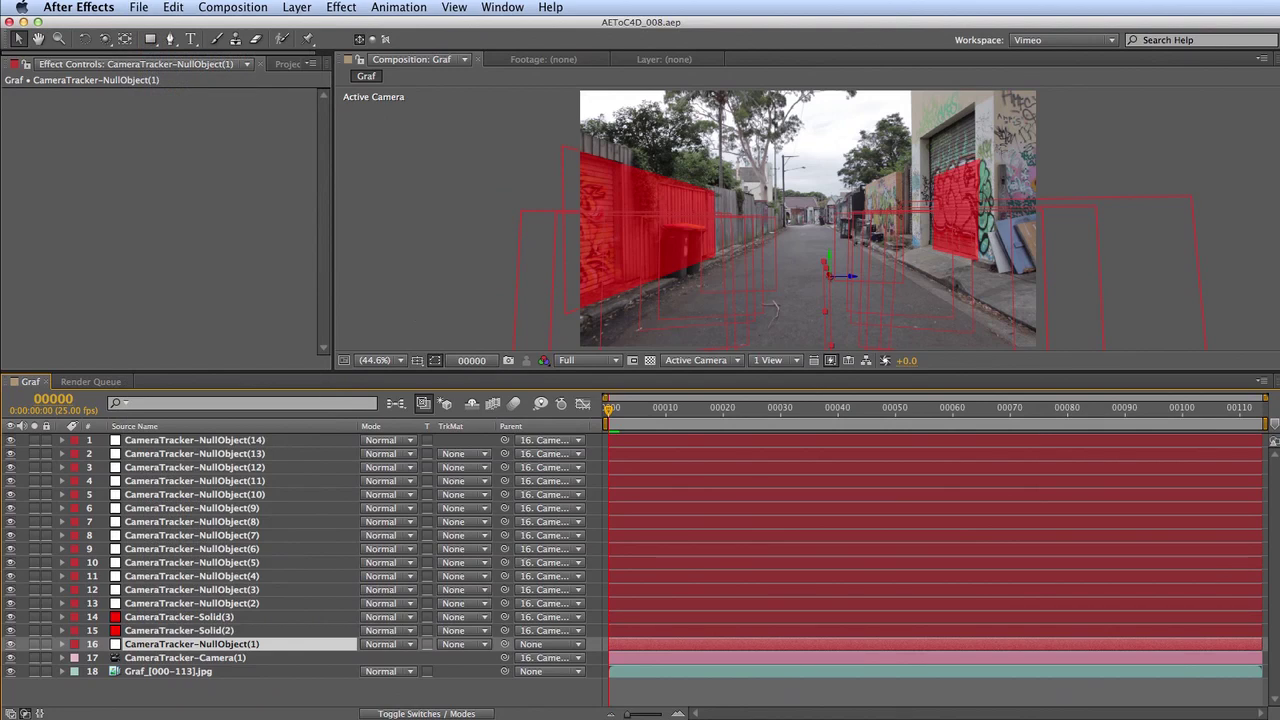
# Step: In Finder, browse the Cinema4D R13 Release folder to Exchange Plugins, aftereffects, Exporter, OSX, CS5-CS5.5 to locate the exporter plug-in
pyautogui.press('super+Tab')
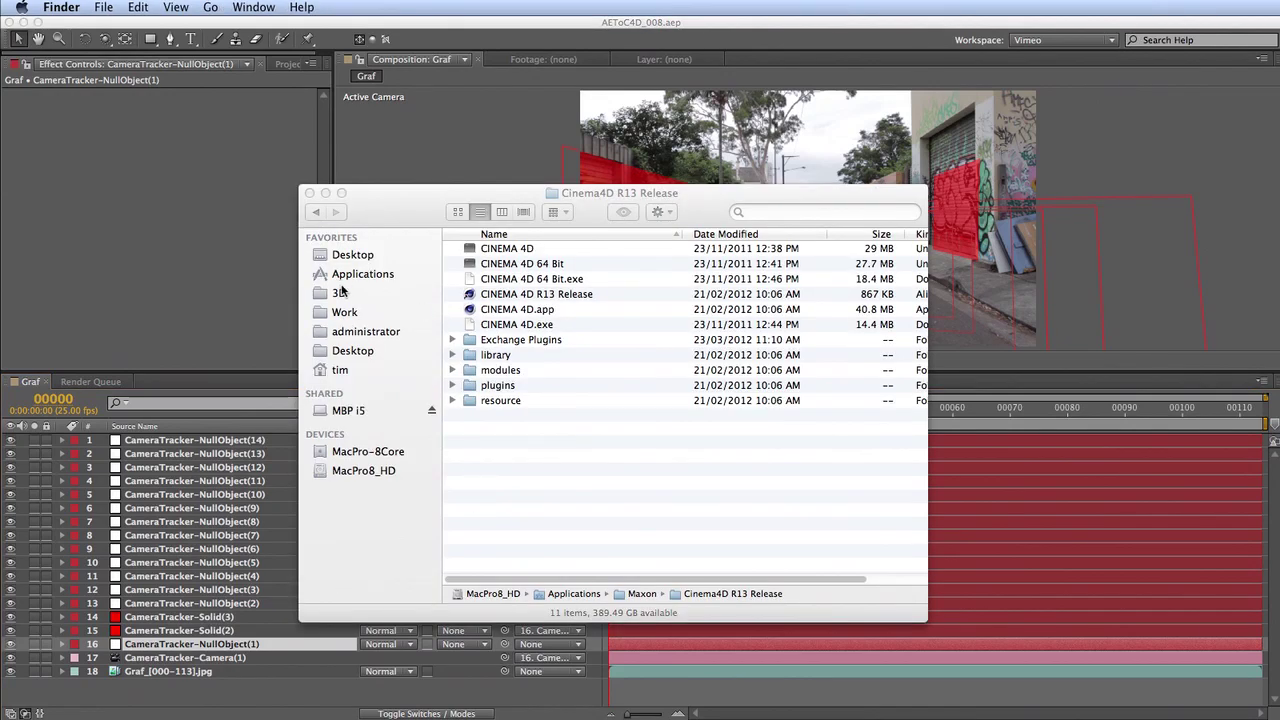
pyautogui.click(556, 440)
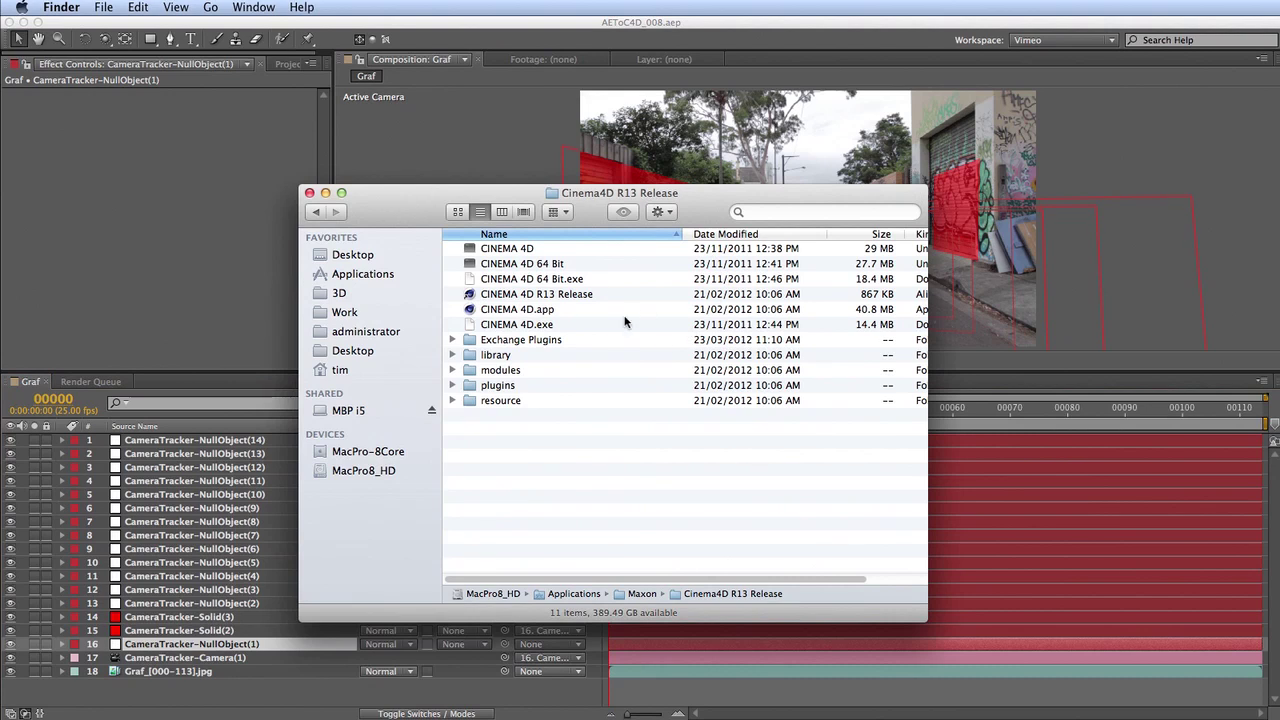
pyautogui.doubleClick(547, 341)
pyautogui.click(512, 268)
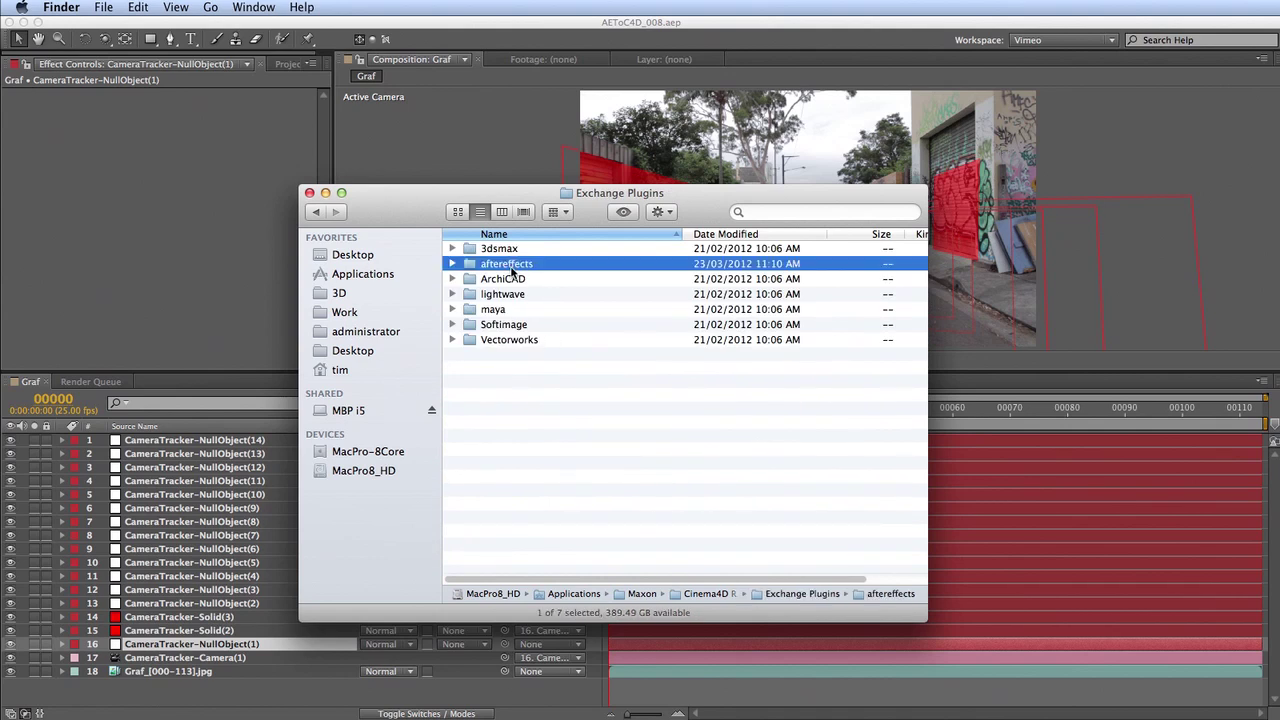
pyautogui.doubleClick(511, 265)
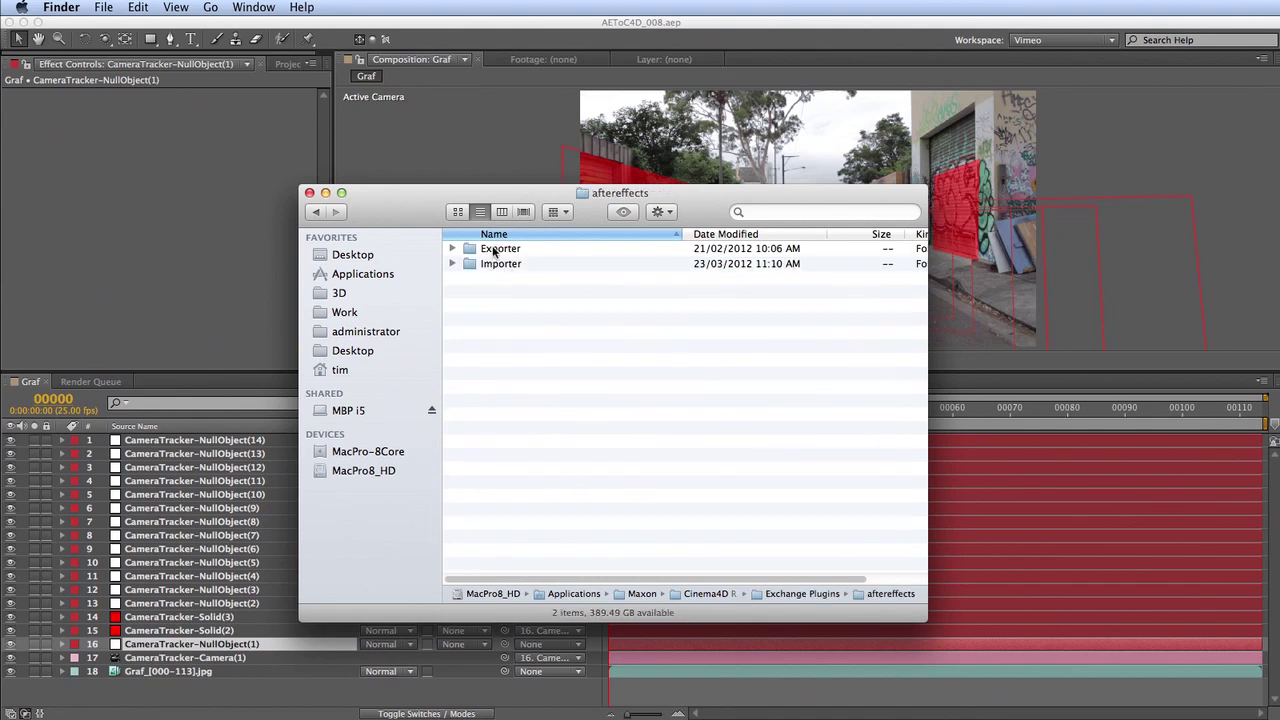
pyautogui.doubleClick(493, 250)
pyautogui.doubleClick(492, 250)
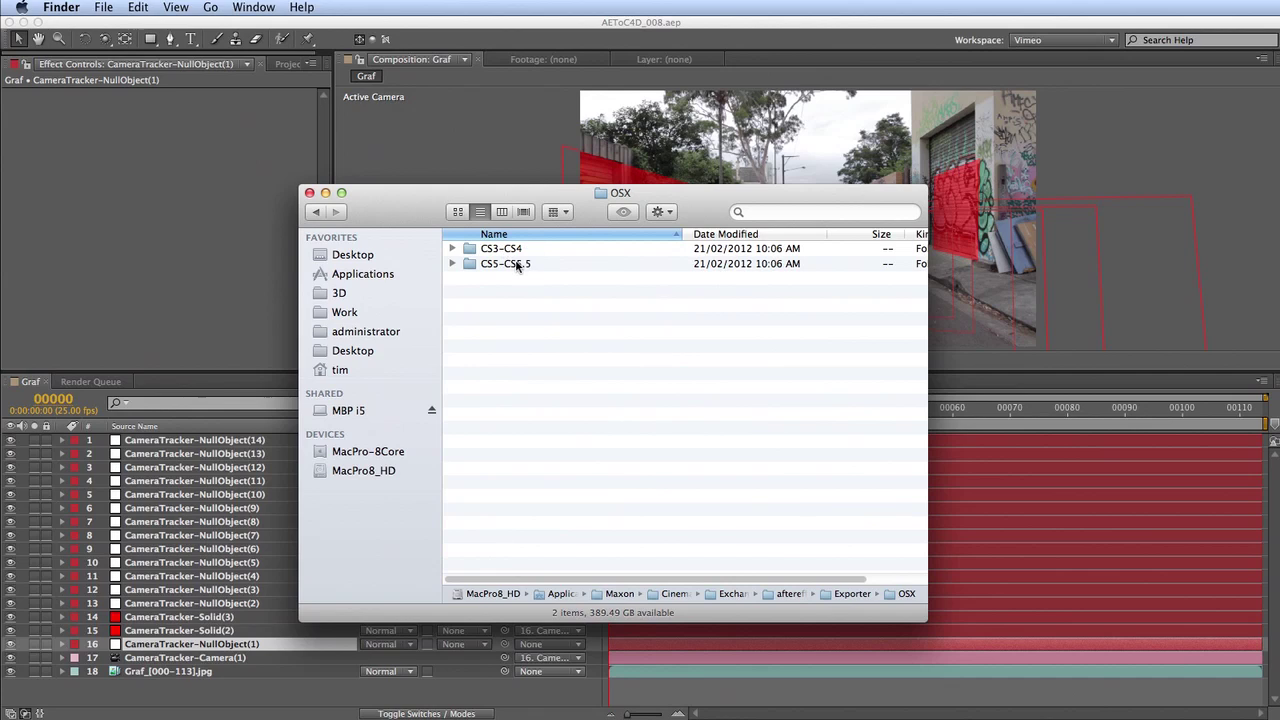
pyautogui.doubleClick(484, 265)
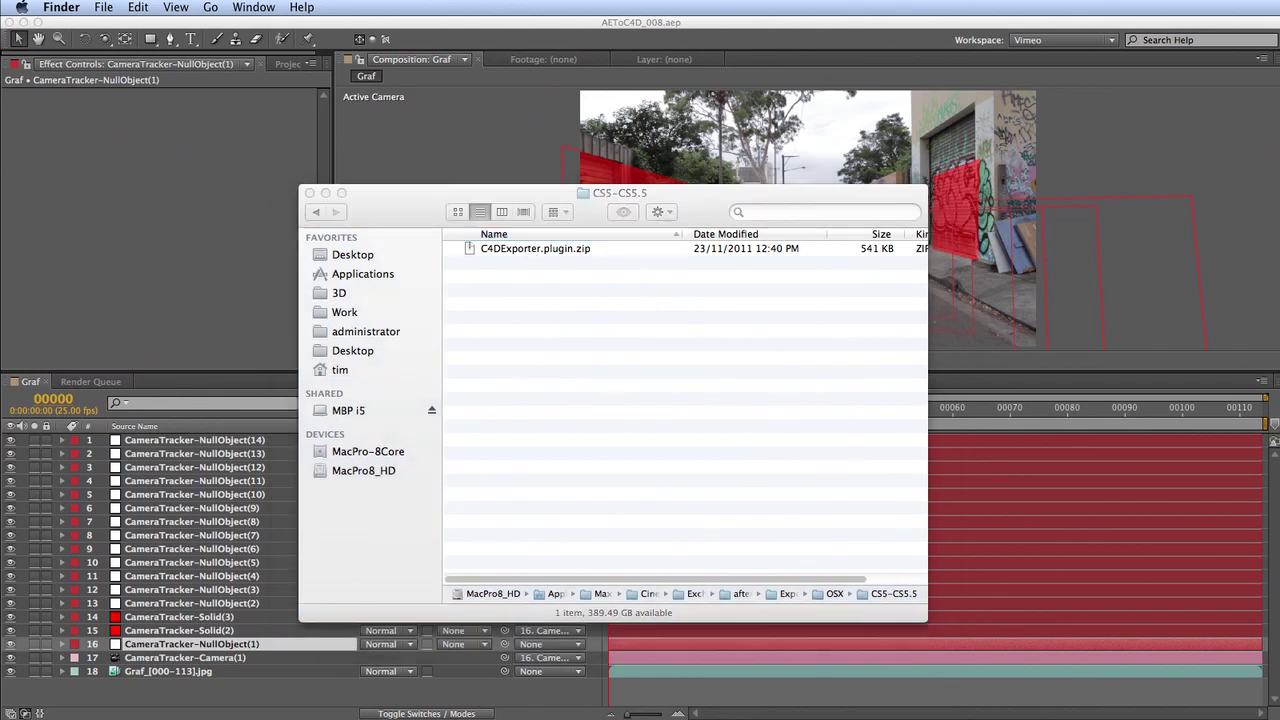
# Step: Look inside the Plug-ins folder of Adobe After Effects CS5.5 for the installed C4D exporter
pyautogui.moveTo(1279, 265); pyautogui.dragTo(736, 233)
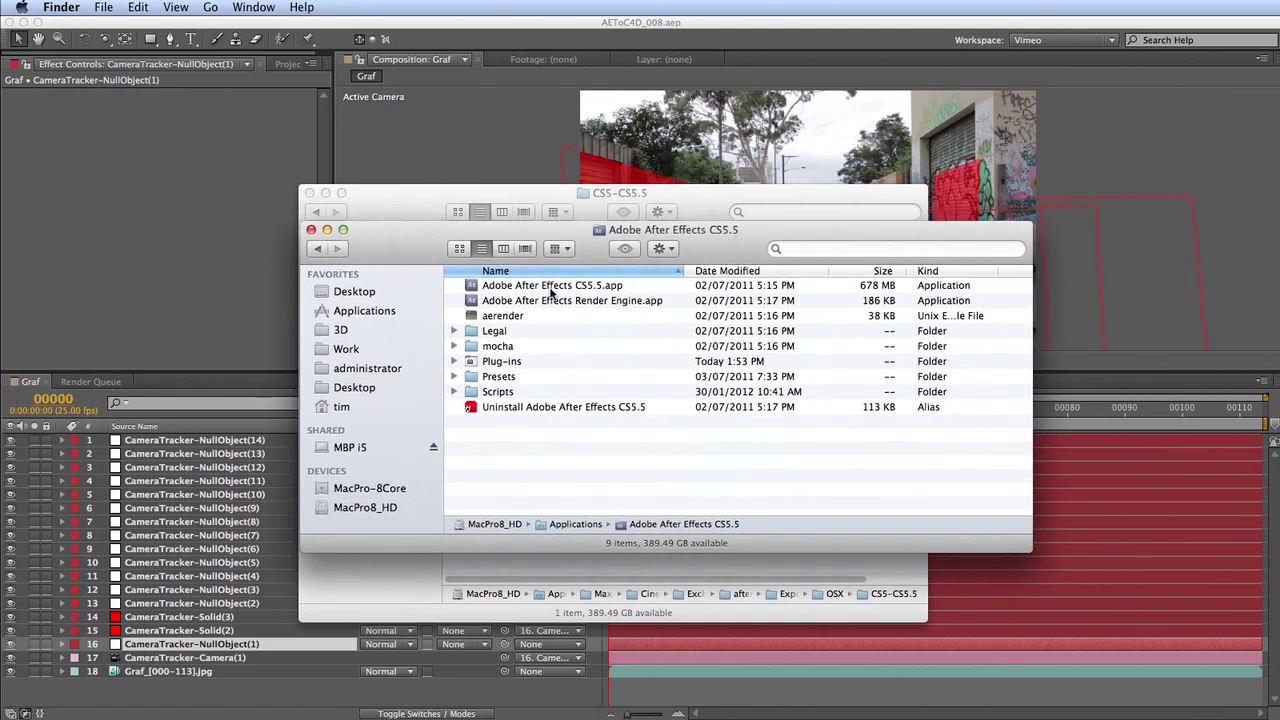
pyautogui.click(455, 361)
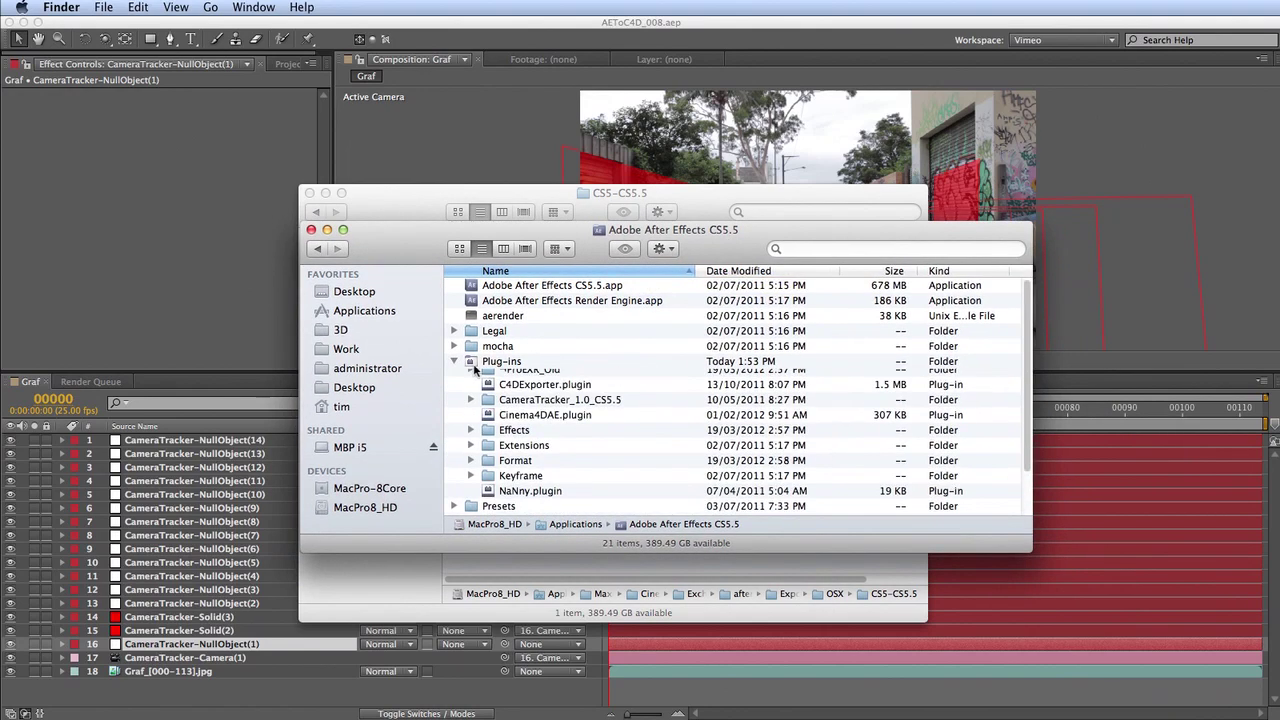
pyautogui.click(540, 410)
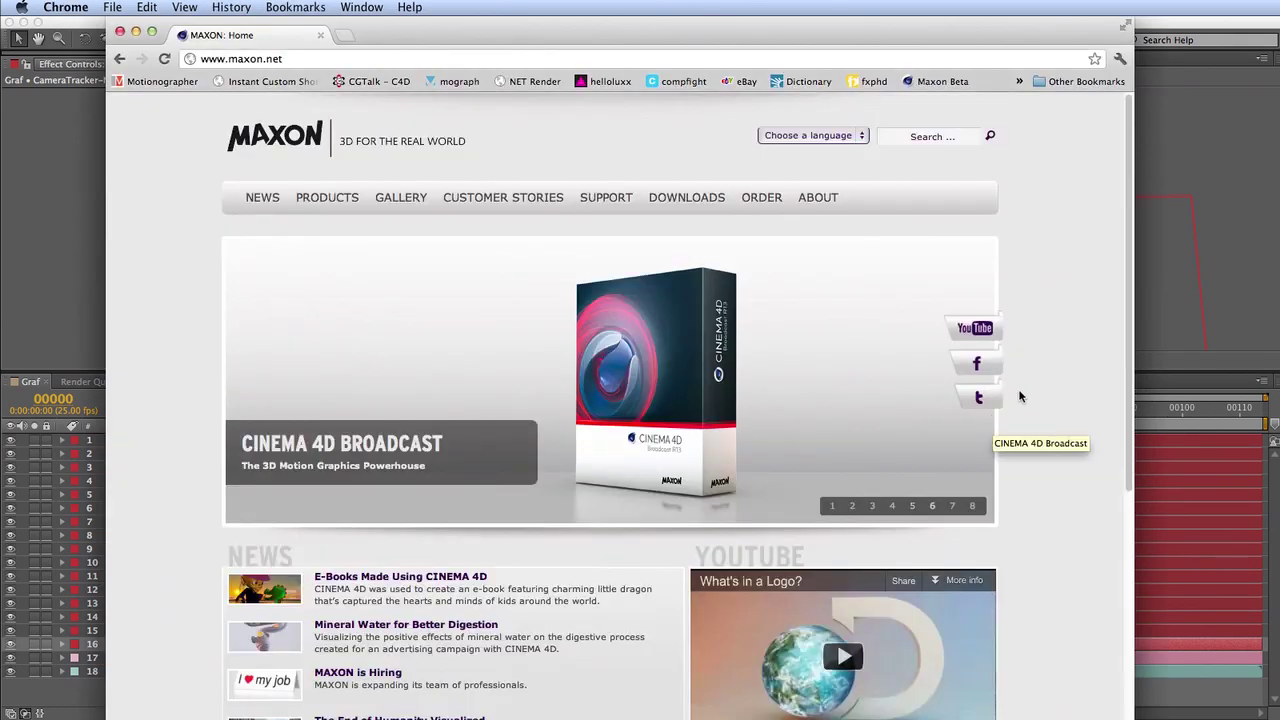
# Step: In Chrome, open the Plugins page under maxon.net's download updates and review the After Effects to CINEMA 4D connection plug-ins
pyautogui.click(706, 200)
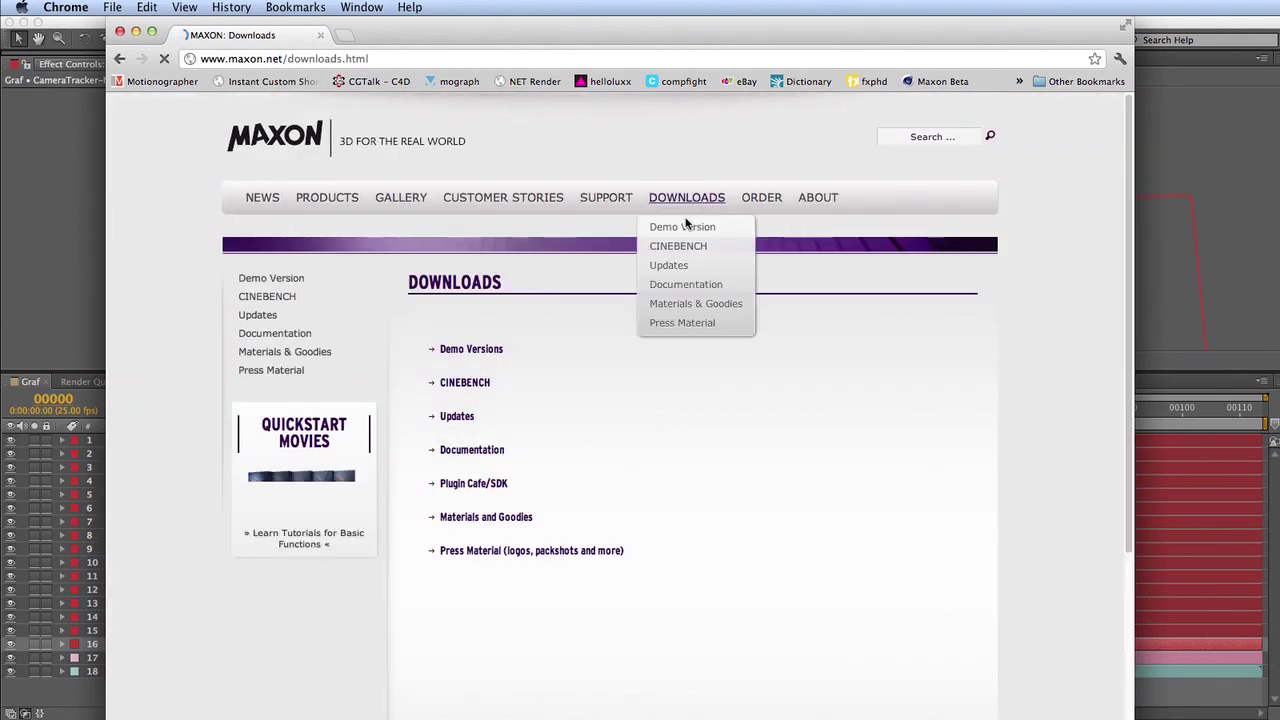
pyautogui.click(460, 416)
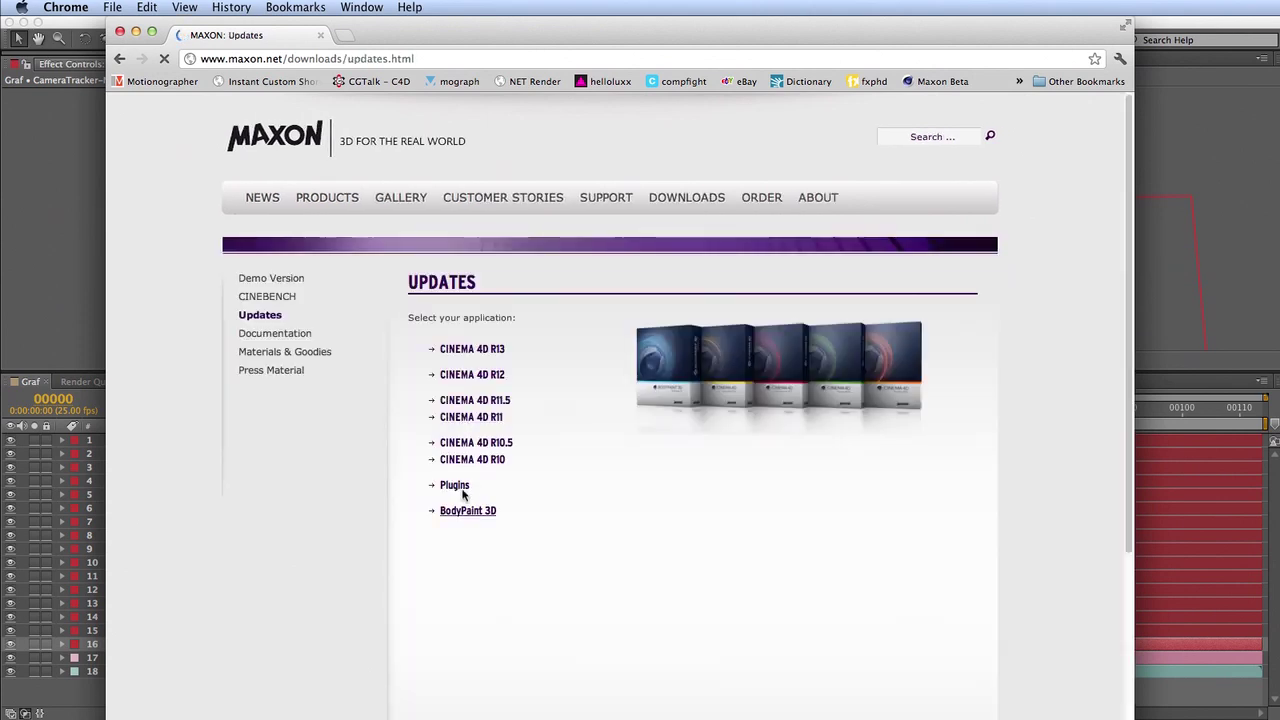
pyautogui.click(455, 487)
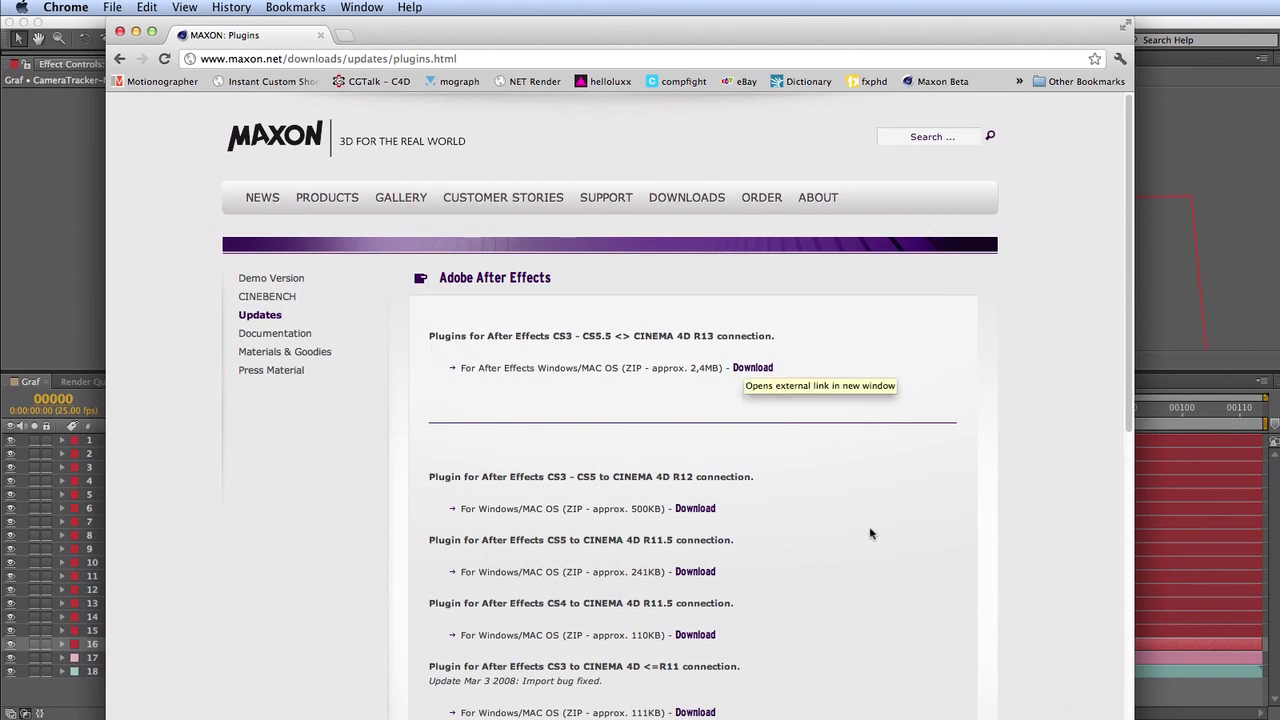
pyautogui.scroll(-1, 867, 523)
pyautogui.scroll(-3, 867, 526)
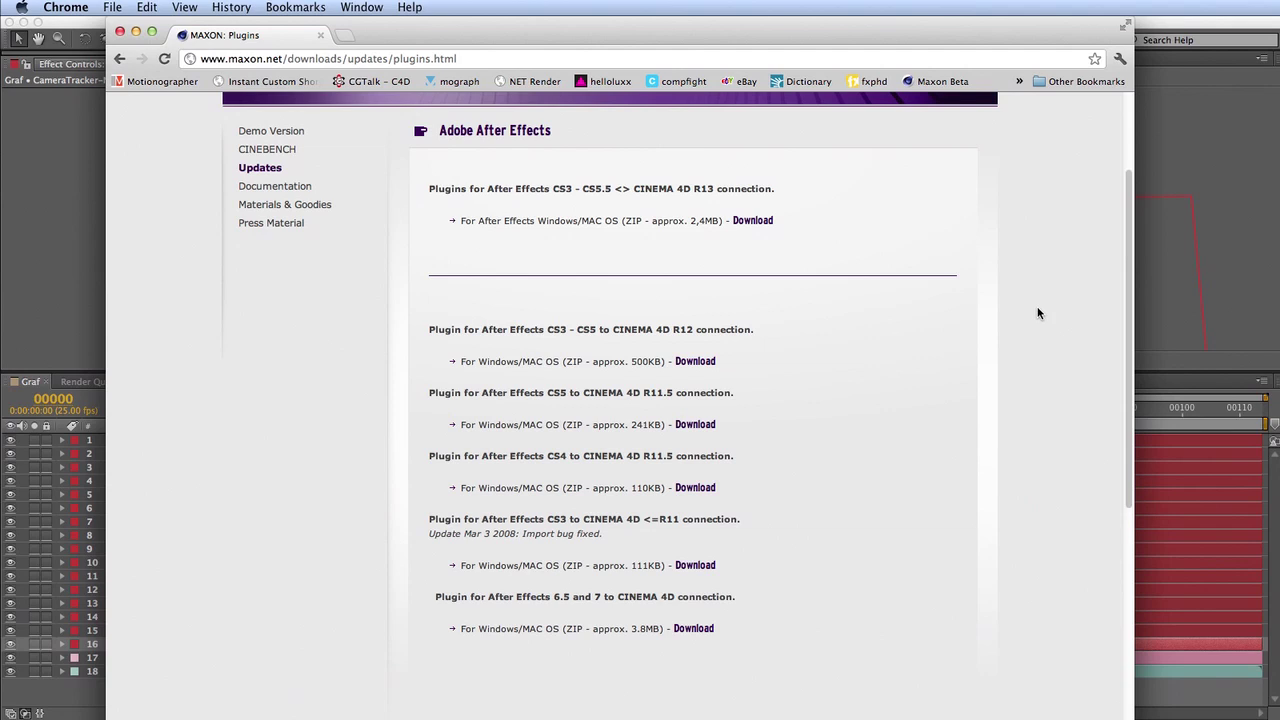
pyautogui.scroll(3, 1038, 313)
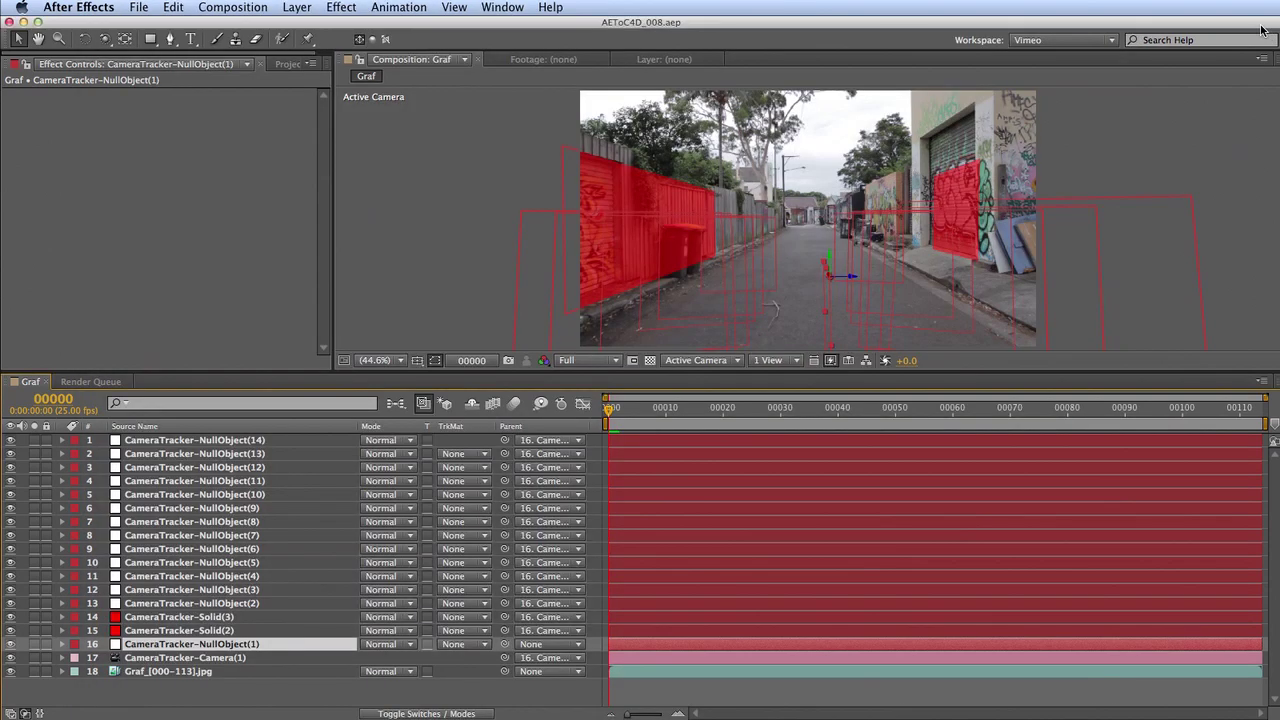
# Step: Back in After Effects, export the composition with the CINEMA 4D Exporter as AEToC4D_001.c4d in the Tutorial folder
pyautogui.click(1268, 38)
pyautogui.click(139, 7)
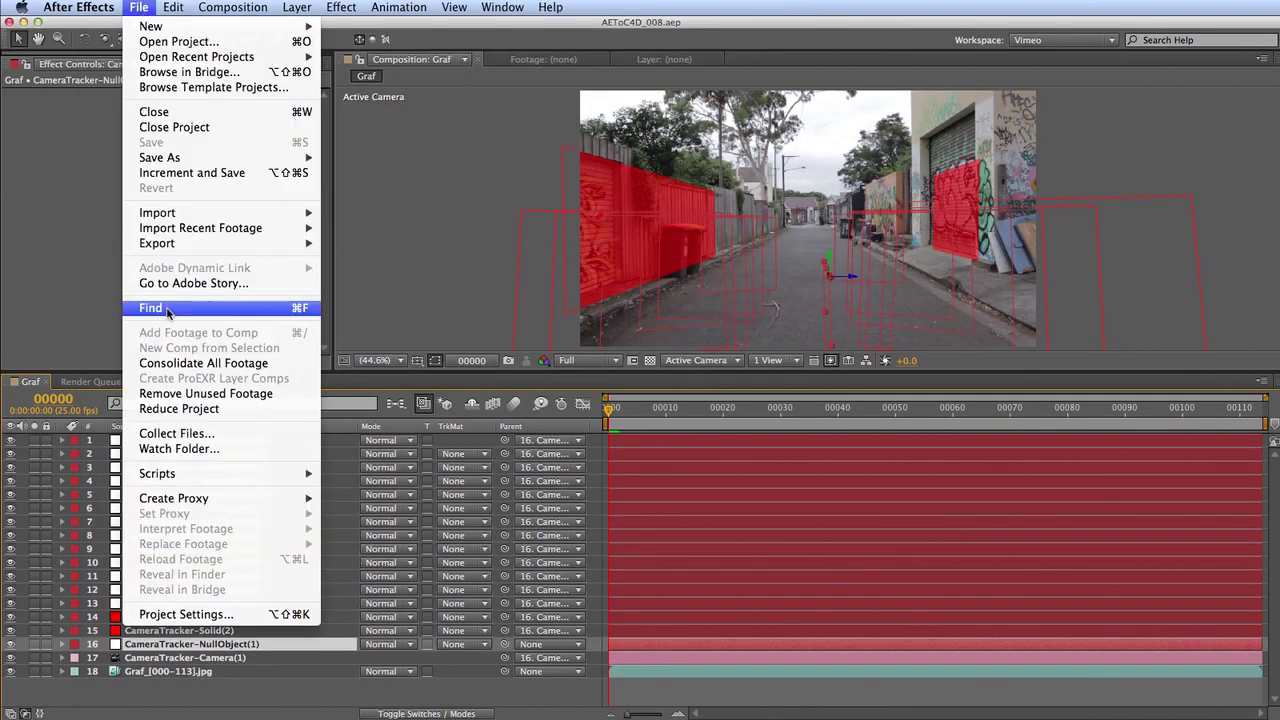
pyautogui.moveTo(186, 243)
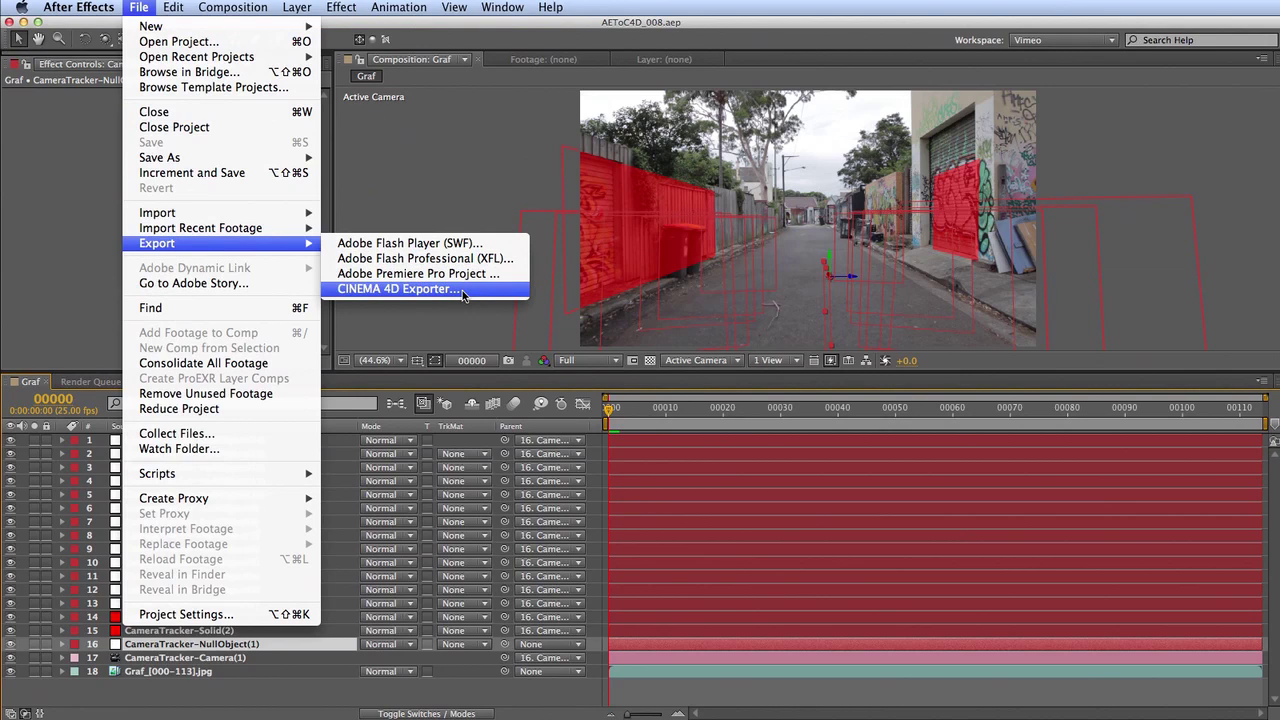
pyautogui.click(463, 289)
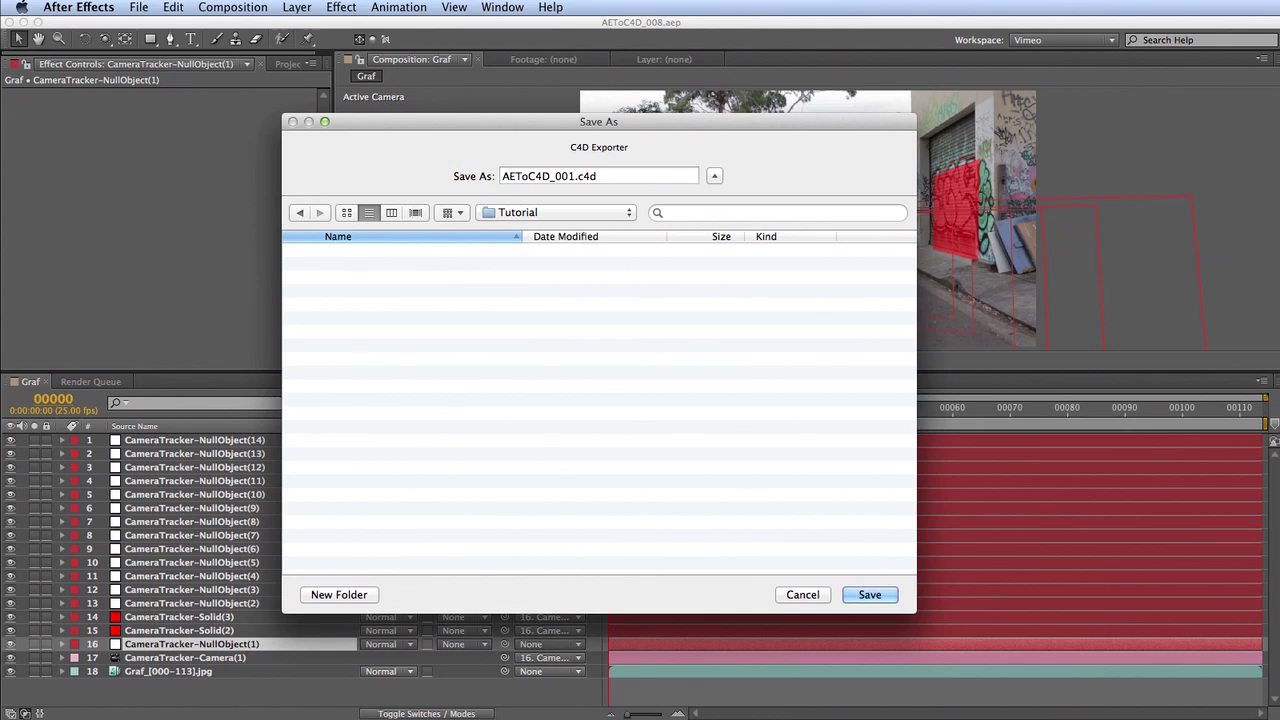
pyautogui.click(866, 596)
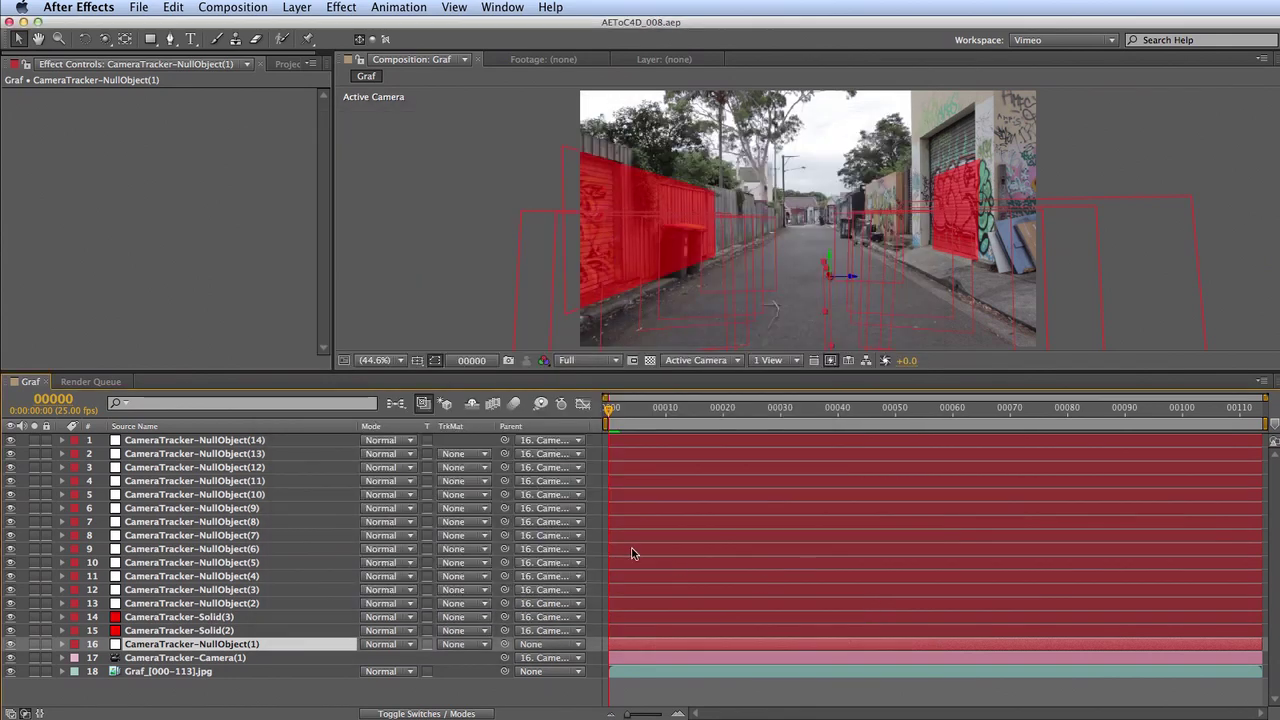